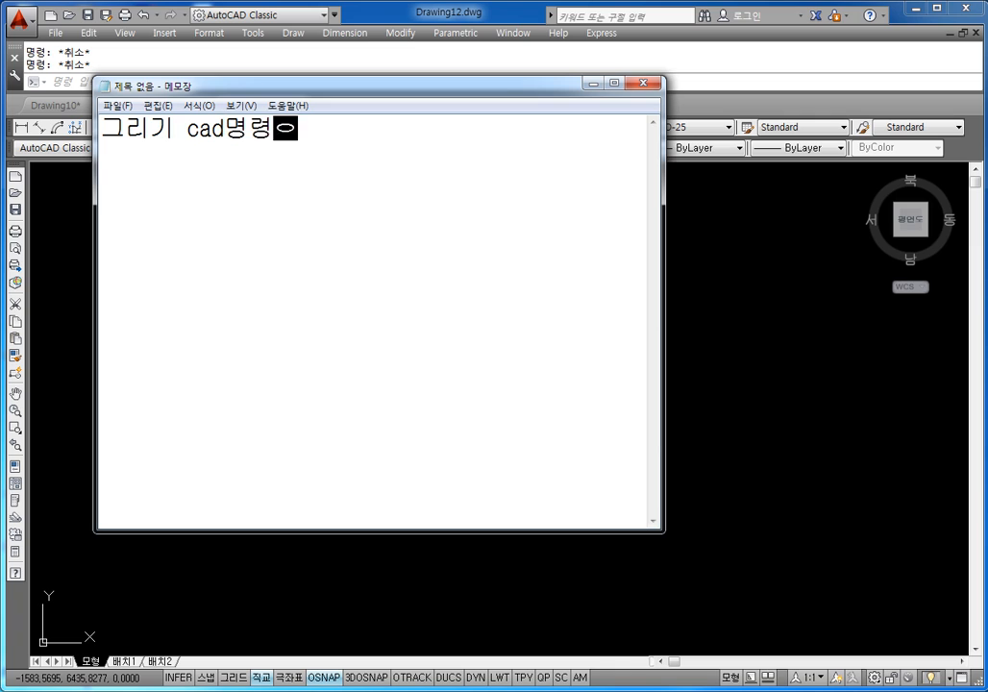
Complete the heading in the notes to read "그리기 cad명령어 활용한 그리기 진행"
key("BackSpace")
key("BackSpace")
type("용한 그리기 진행")
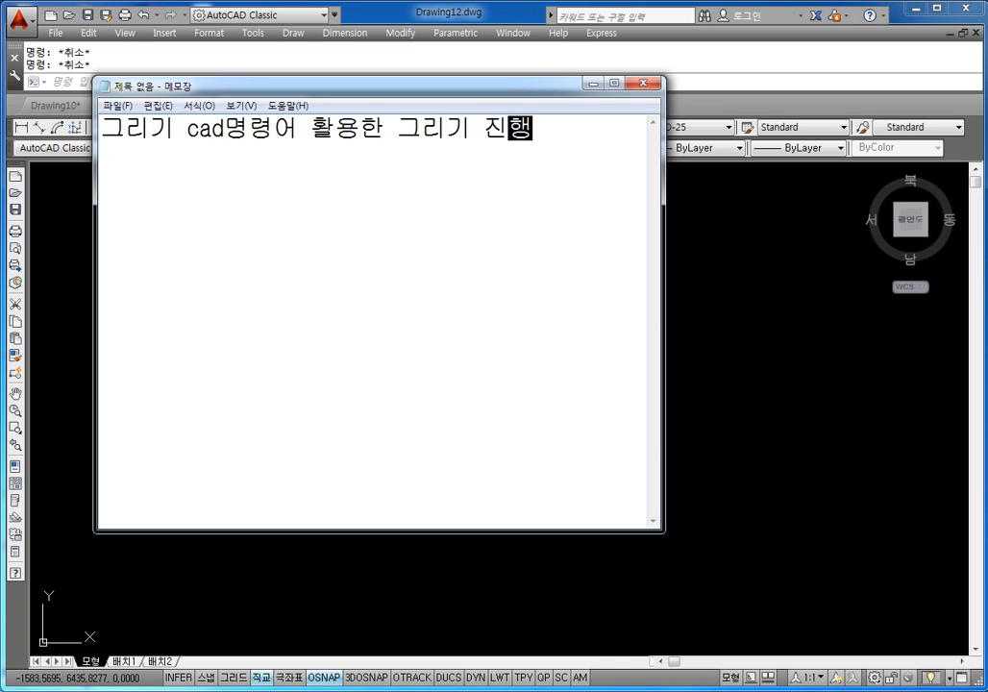
key("Return")
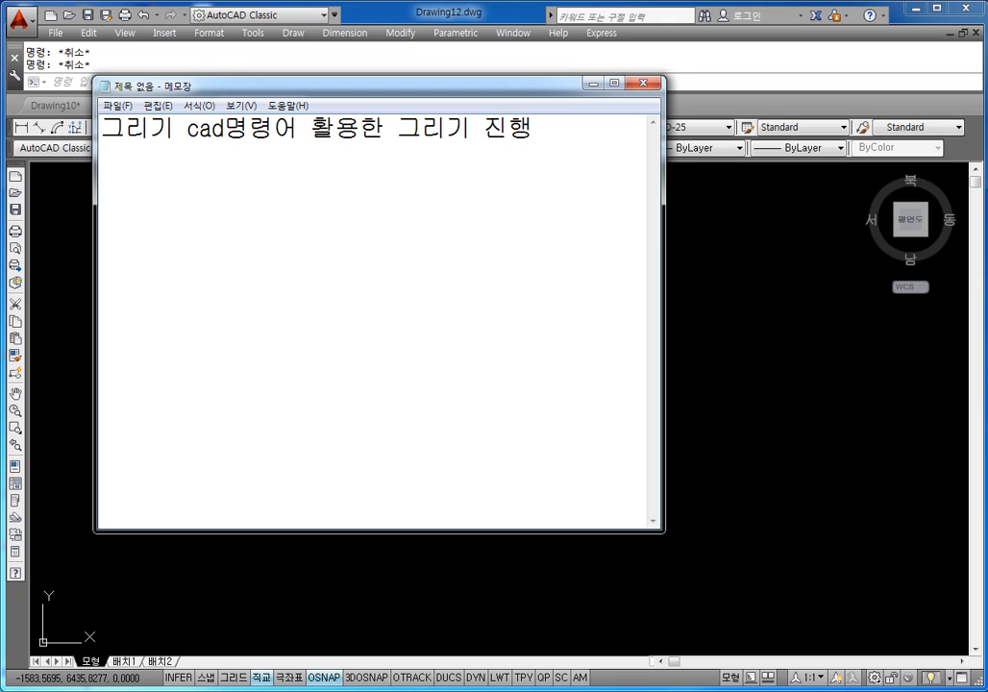
Add the note lines "레이어 설정" and "최대한 도면에 가깝게 작업을 진행" below the heading, followed by a blank line
type("레이어 설정")
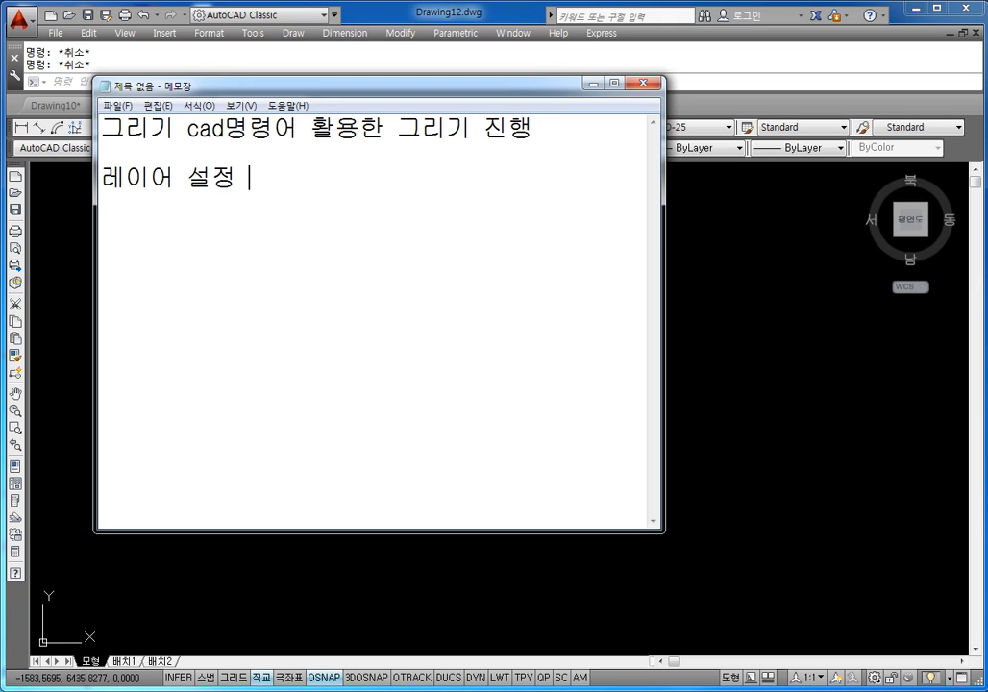
key("Return")
type("최대한 도면에 깎")
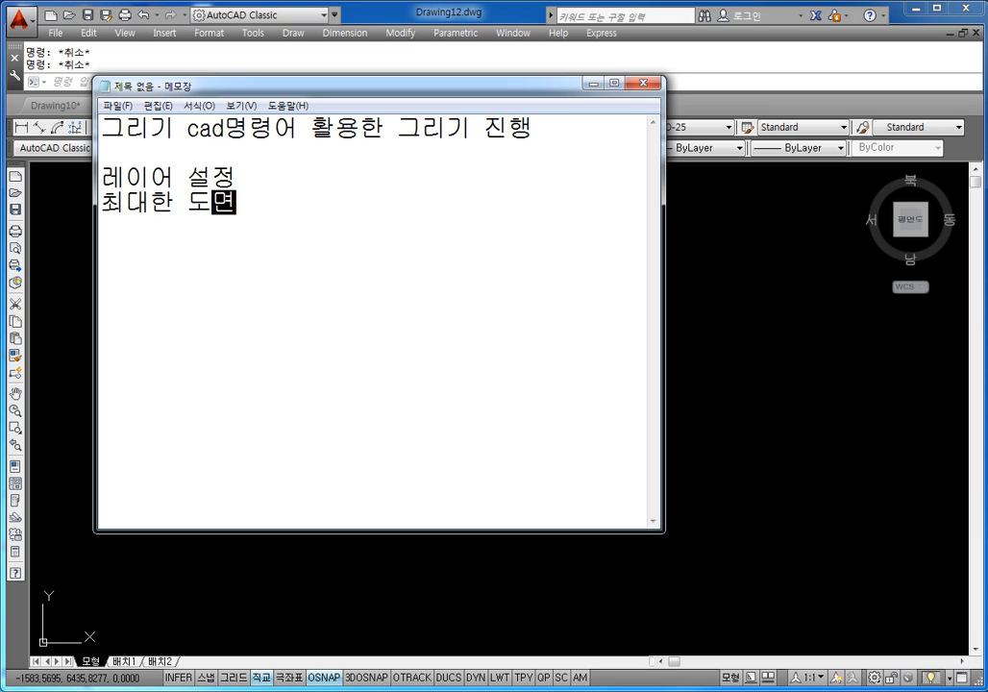
key("BackSpace")
key("BackSpace")
key("BackSpace")
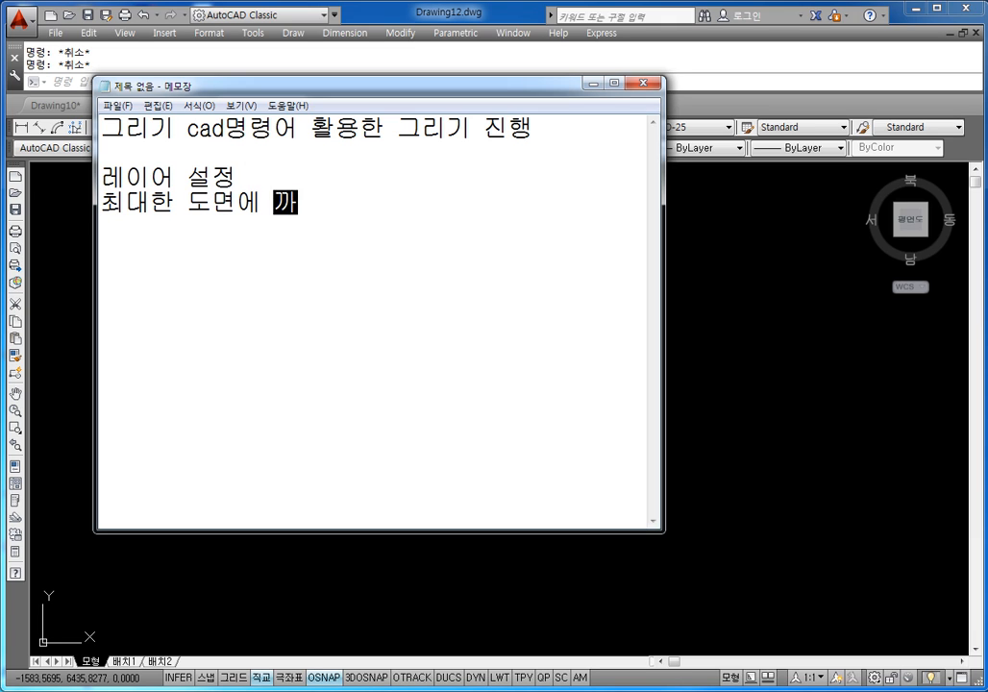
type("가깝게")
type(" 작업을 ㅈ")
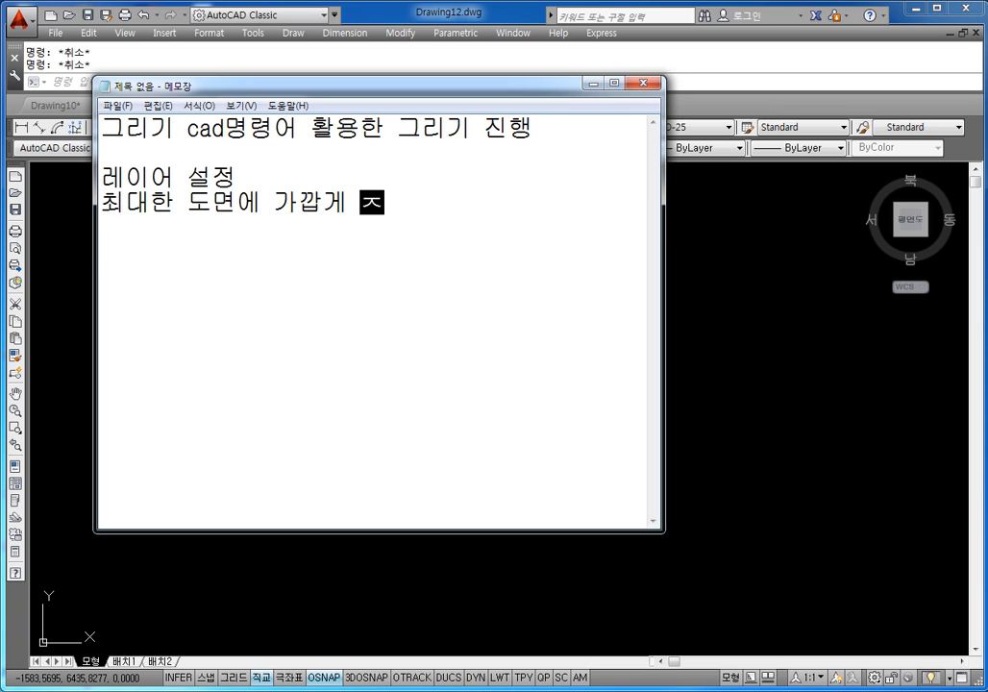
type("진행")
key("Return")
key("Return")
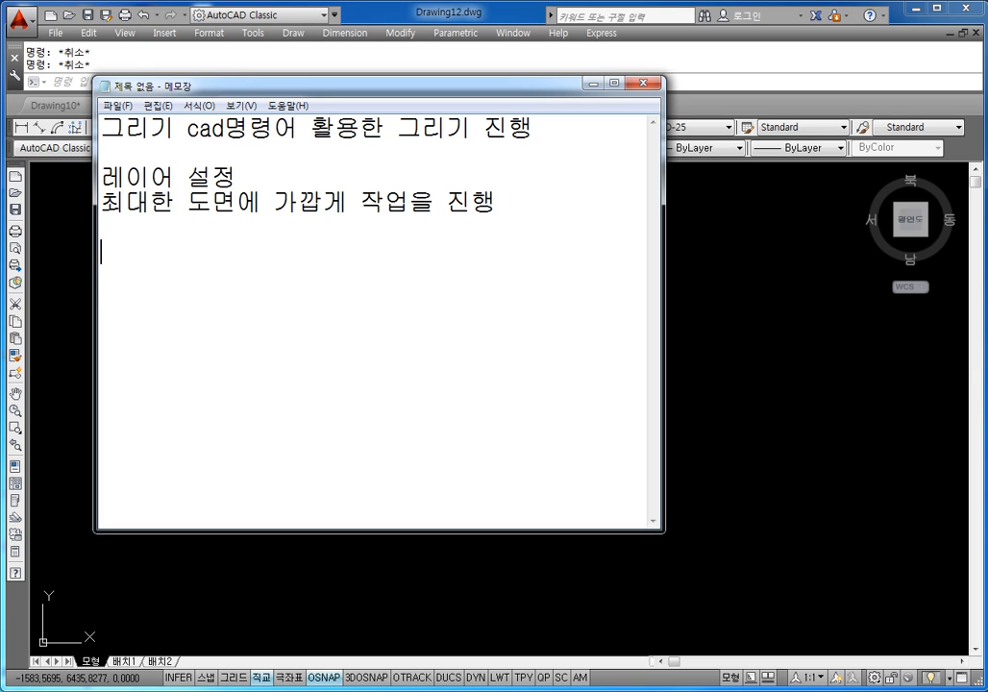
Add the note lines "치수기입" and "치수환경설정", and minimize the notes to return to AutoCAD
type("치수기입")
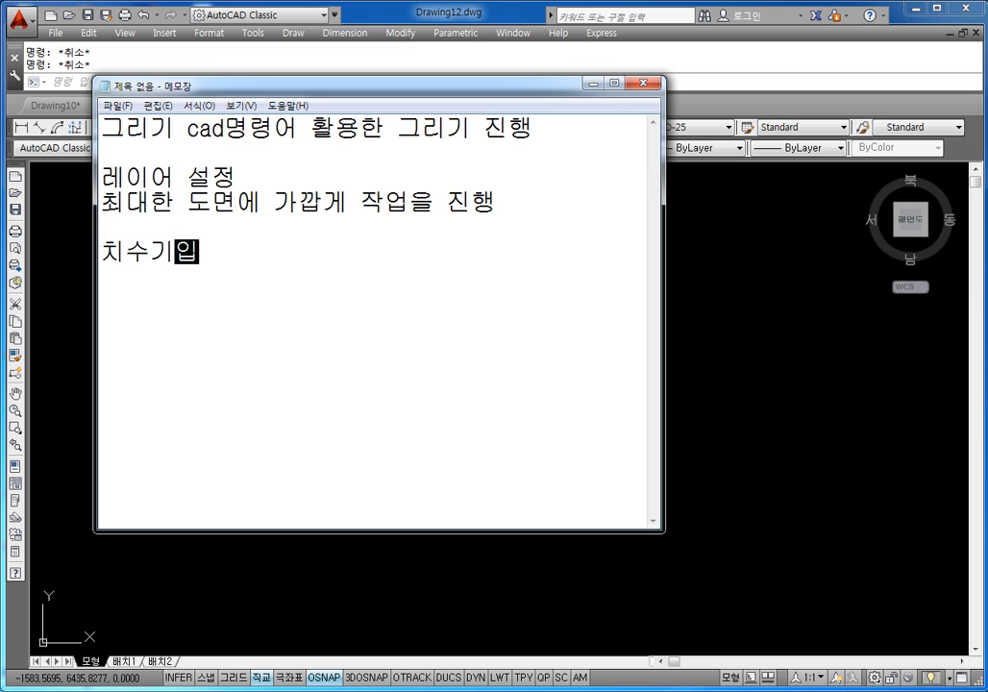
key("Return")
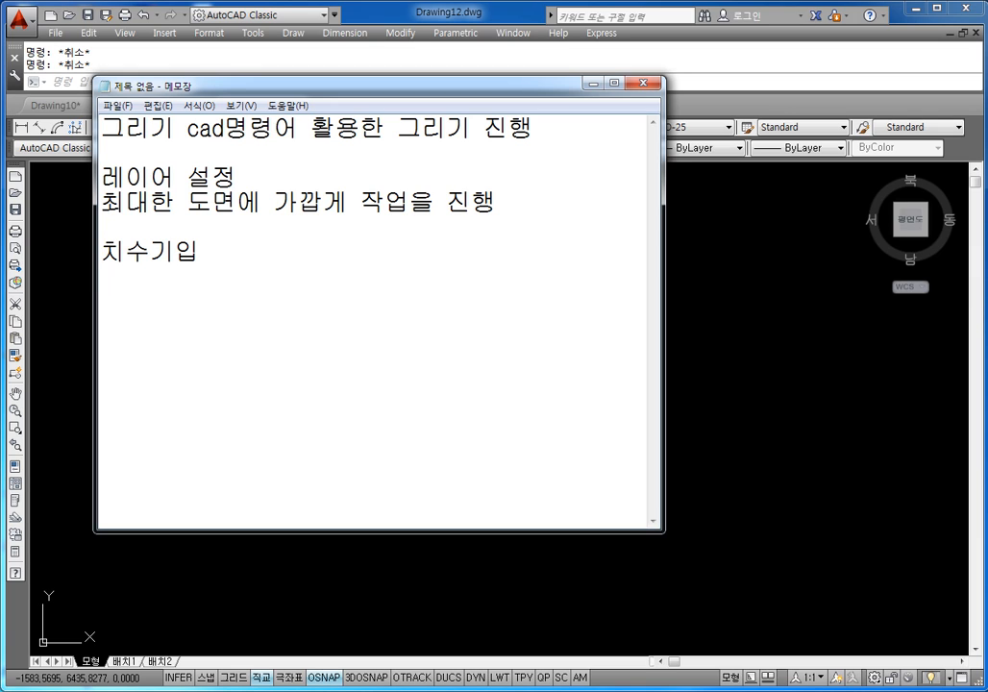
type("ㅊㅣ수")
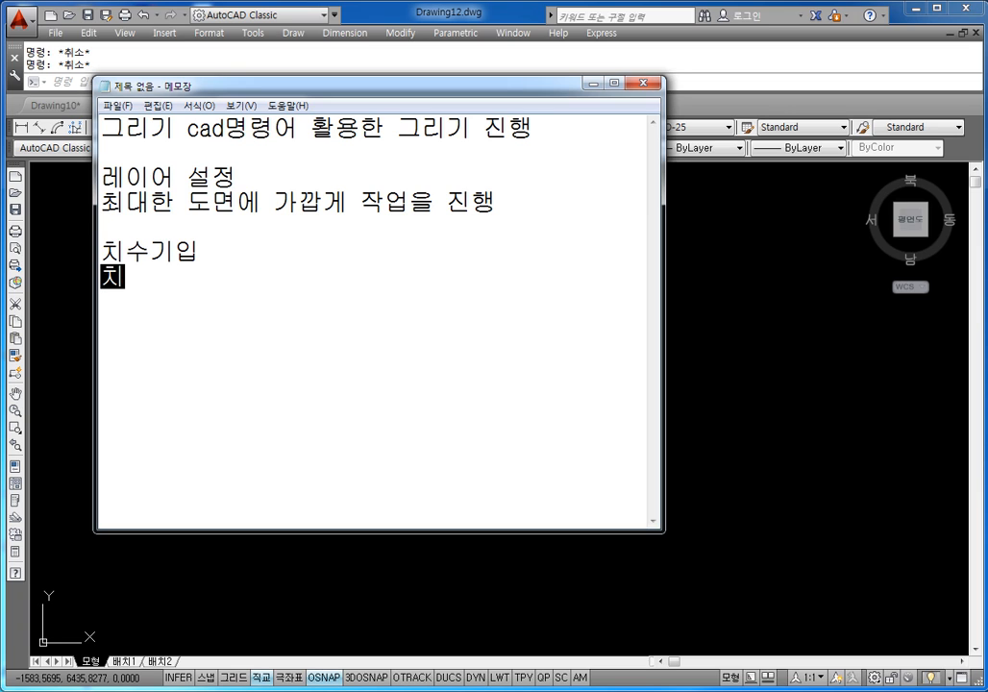
type("환경설정")
key("Return")
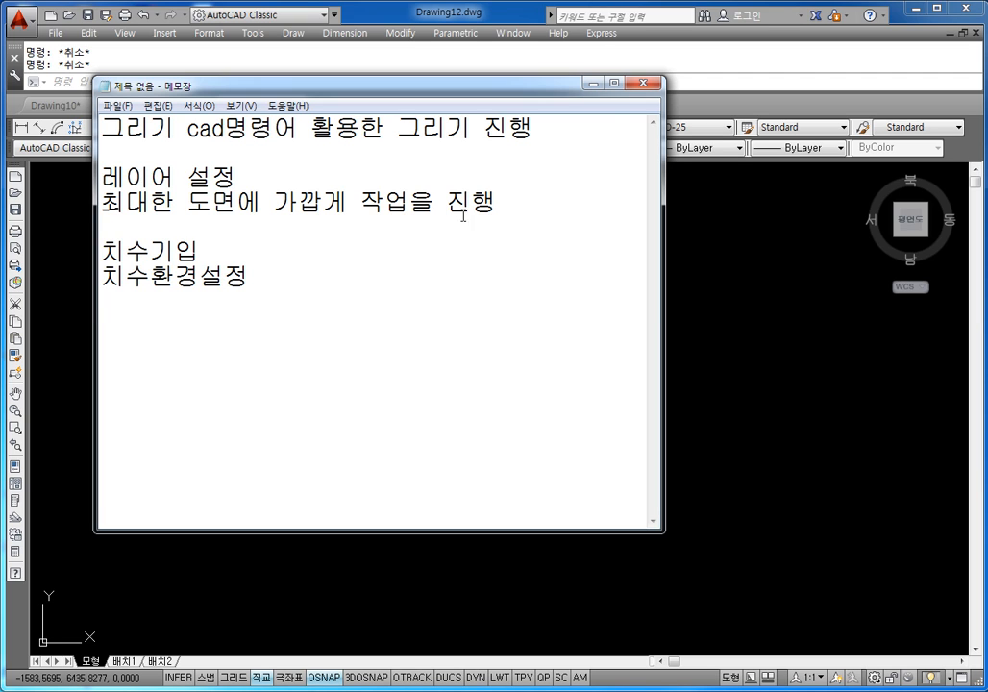
left_click(593, 83)
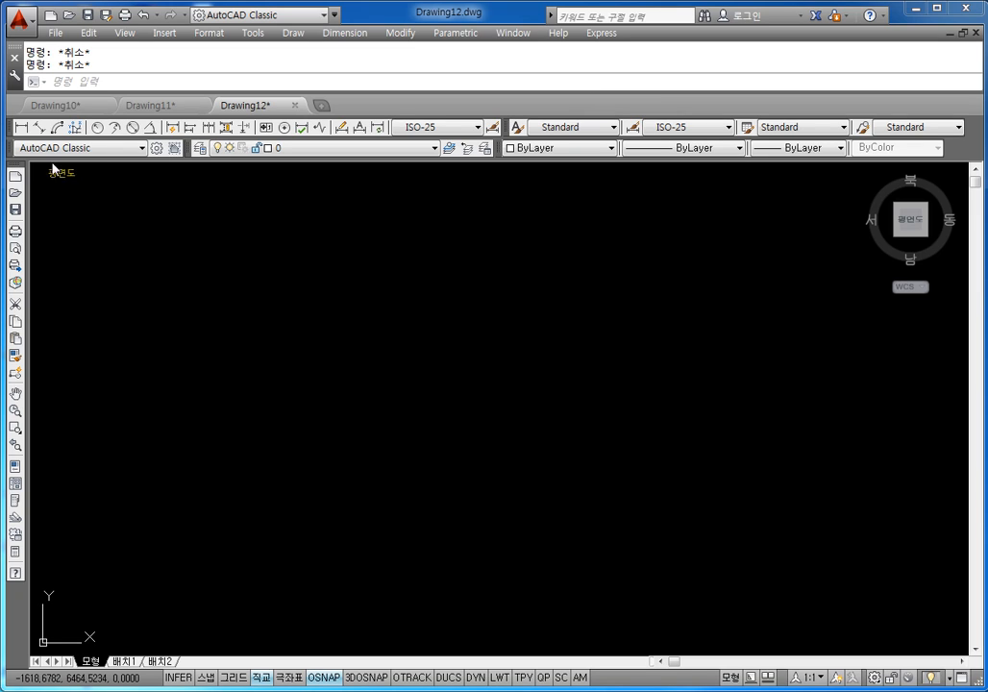
Undock the Dimension toolbar and float it over the middle of the drawing area
left_click_drag(10, 128, 126, 199)
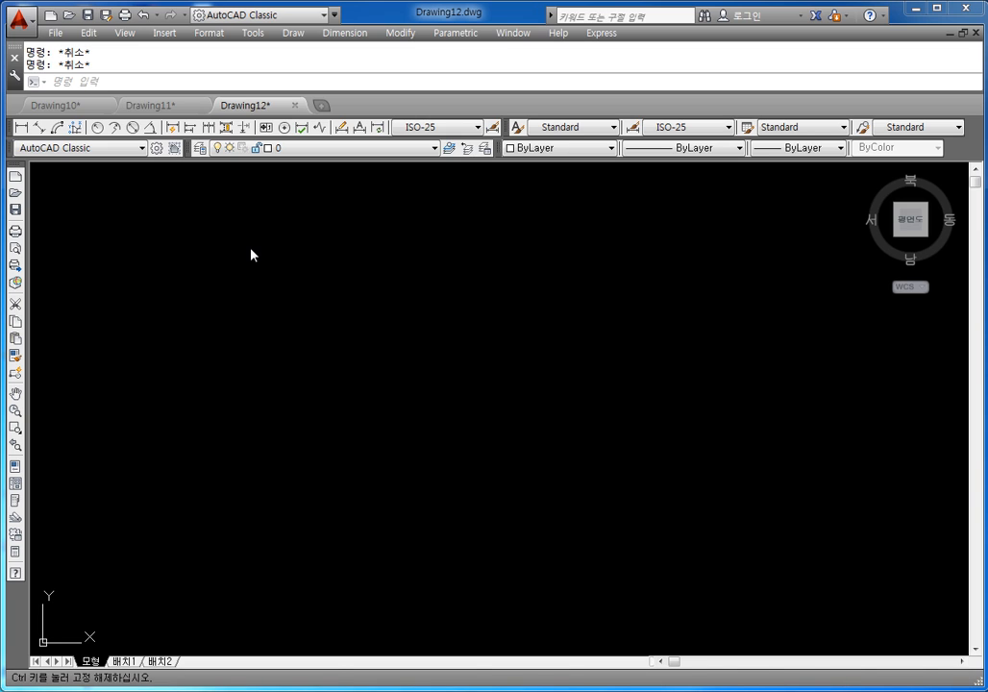
left_click_drag(250, 254, 14, 246)
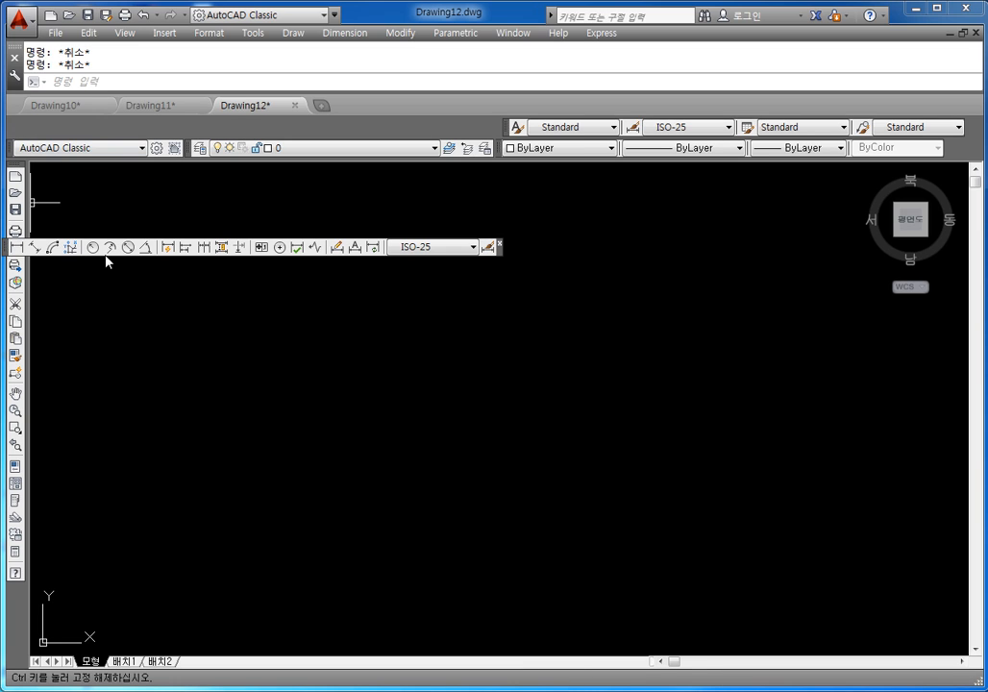
left_click_drag(226, 270, 436, 286)
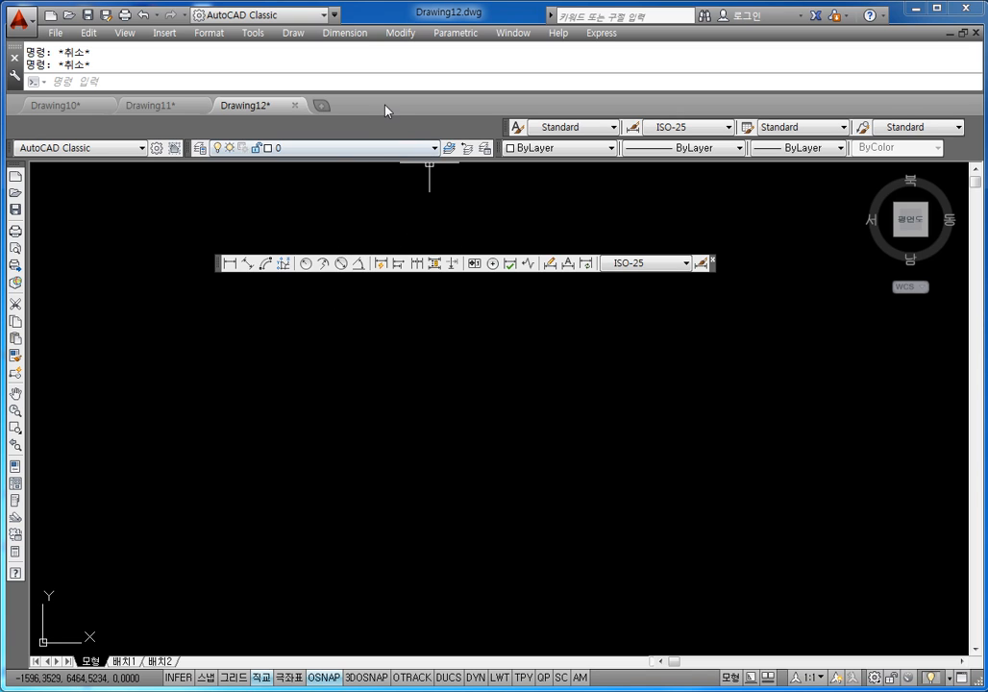
Review the list of available AutoCAD toolbars, including Dimension, and close it without changing anything
right_click(379, 135)
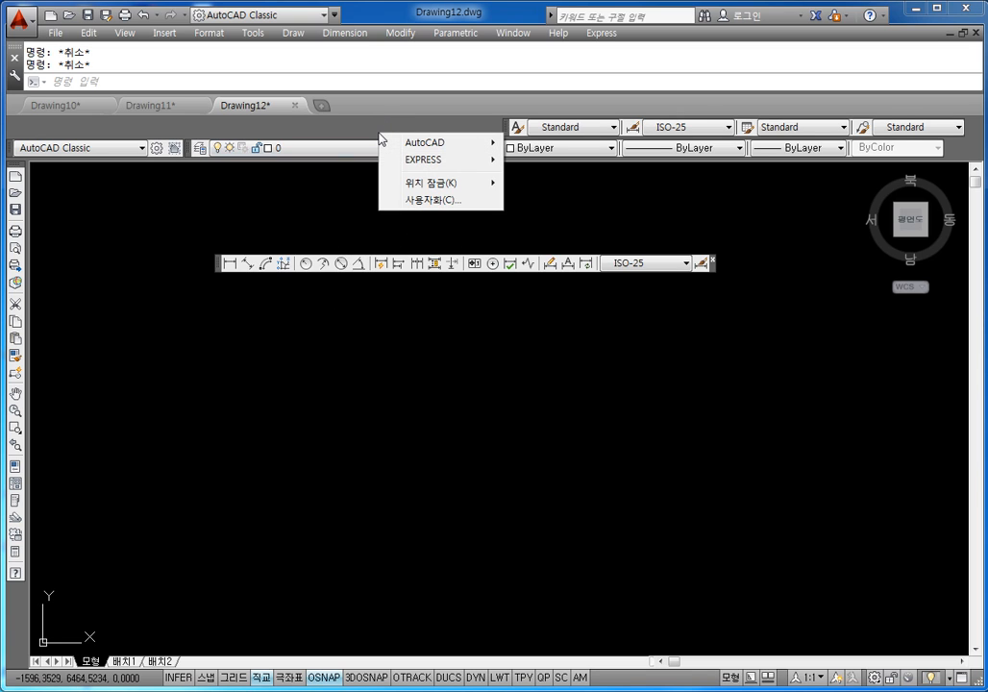
mouse_move(449, 149)
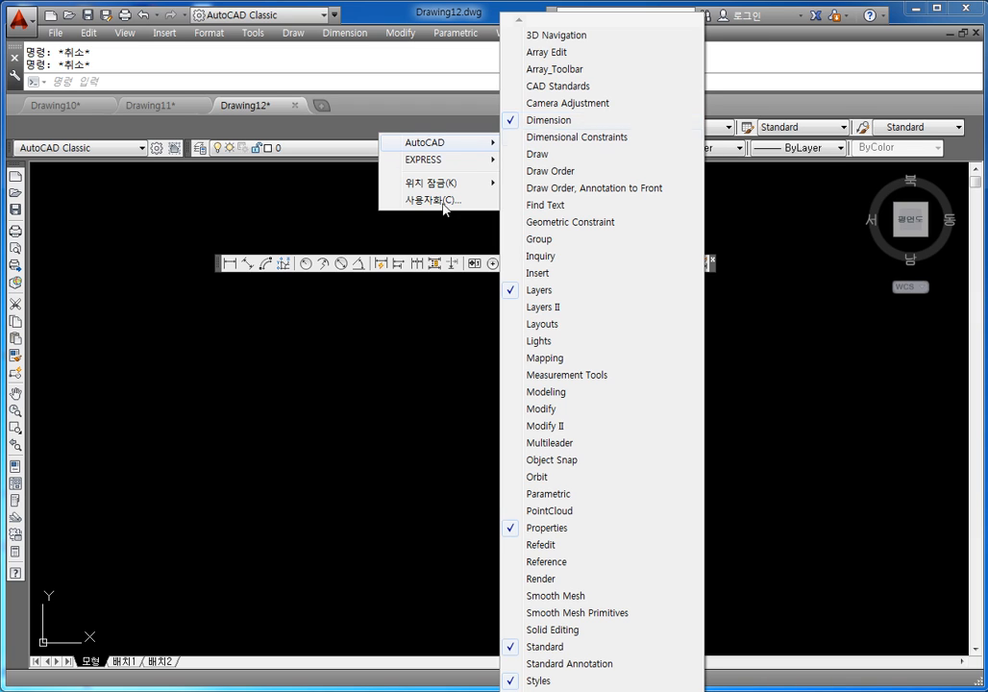
left_click(285, 339)
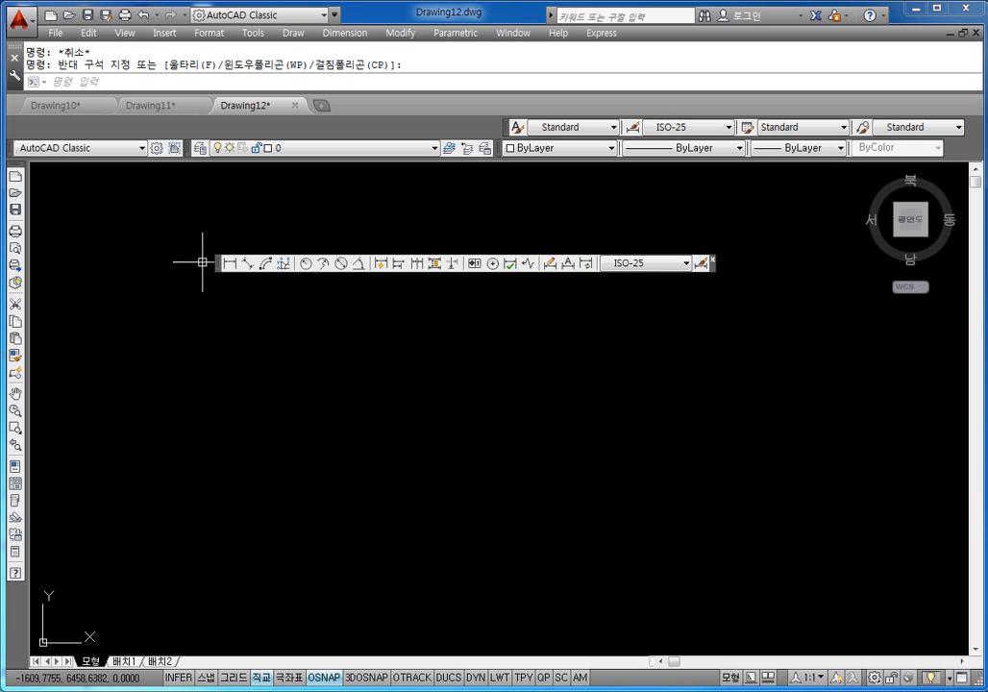
Dock the floating Dimension toolbar back in the empty toolbar row above the drawing area
left_click_drag(219, 264, 220, 198)
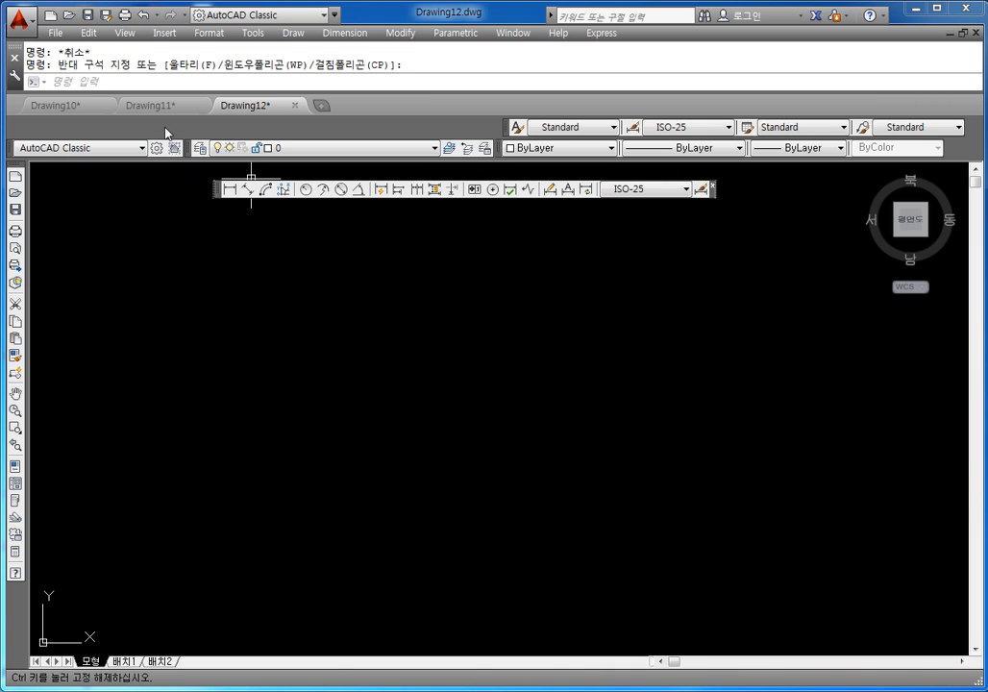
left_click_drag(165, 133, 163, 129)
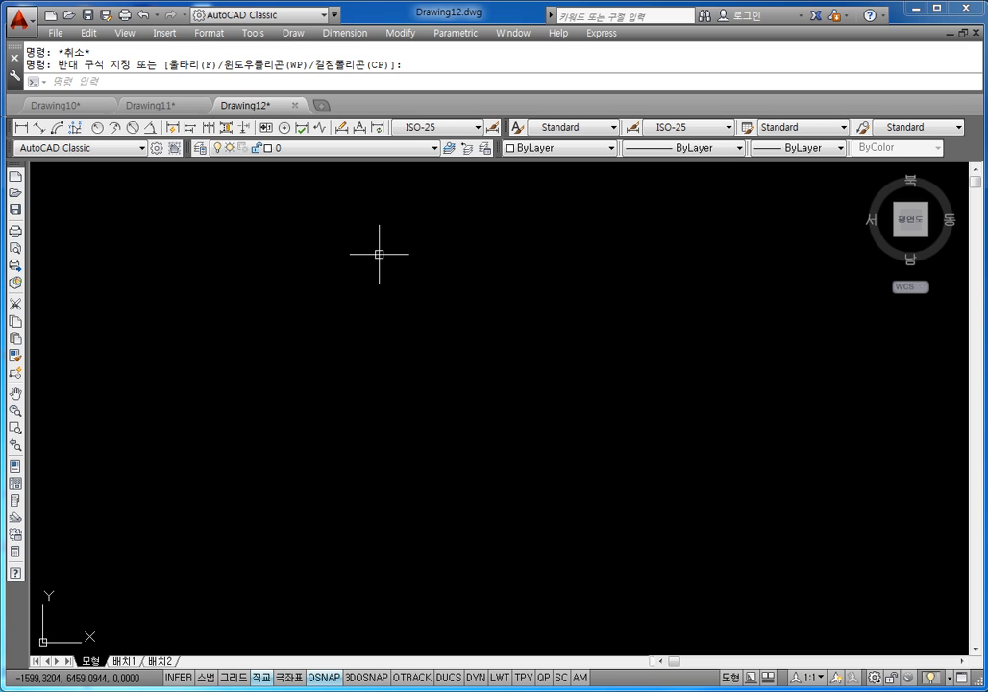
Create a new dimension style based on ISO-25 for all dimensions, entering the person's name as the style name
type("d")
key("Return")
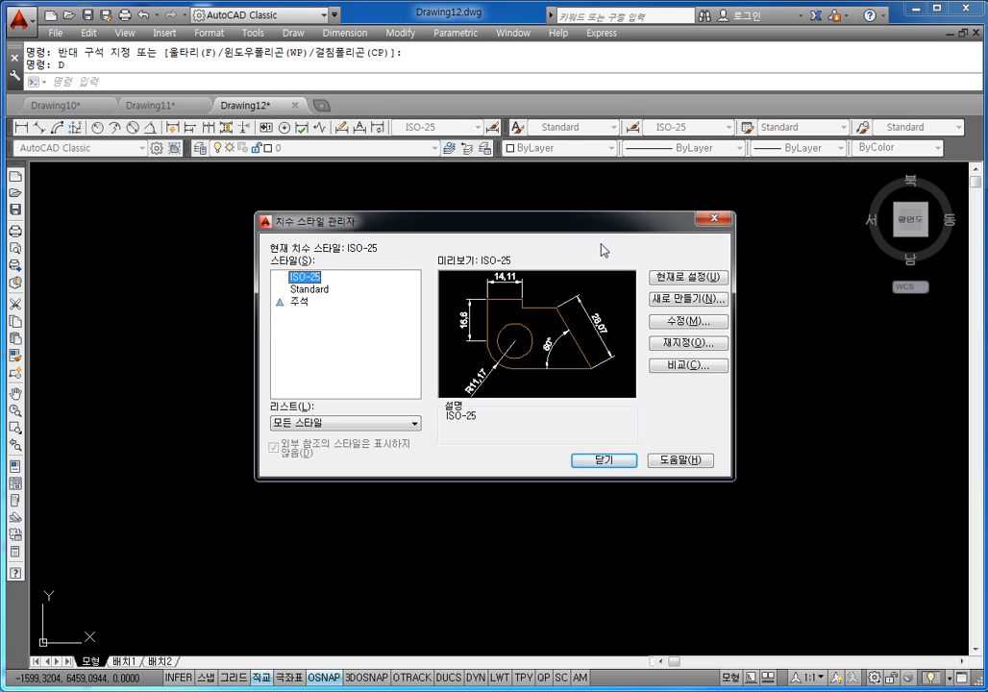
left_click(684, 299)
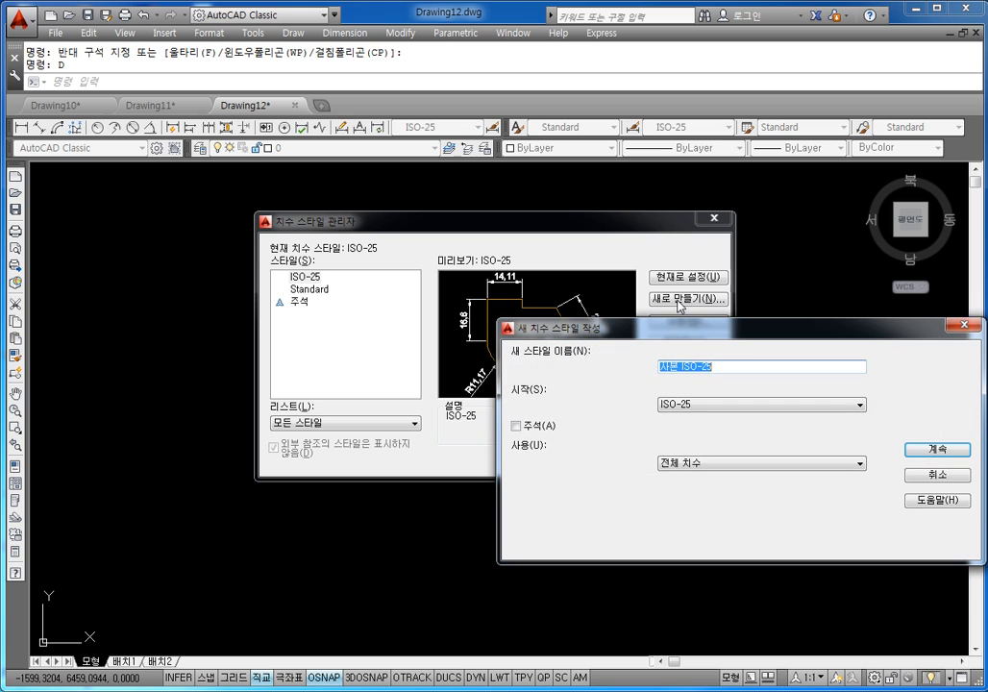
left_click_drag(668, 323, 459, 186)
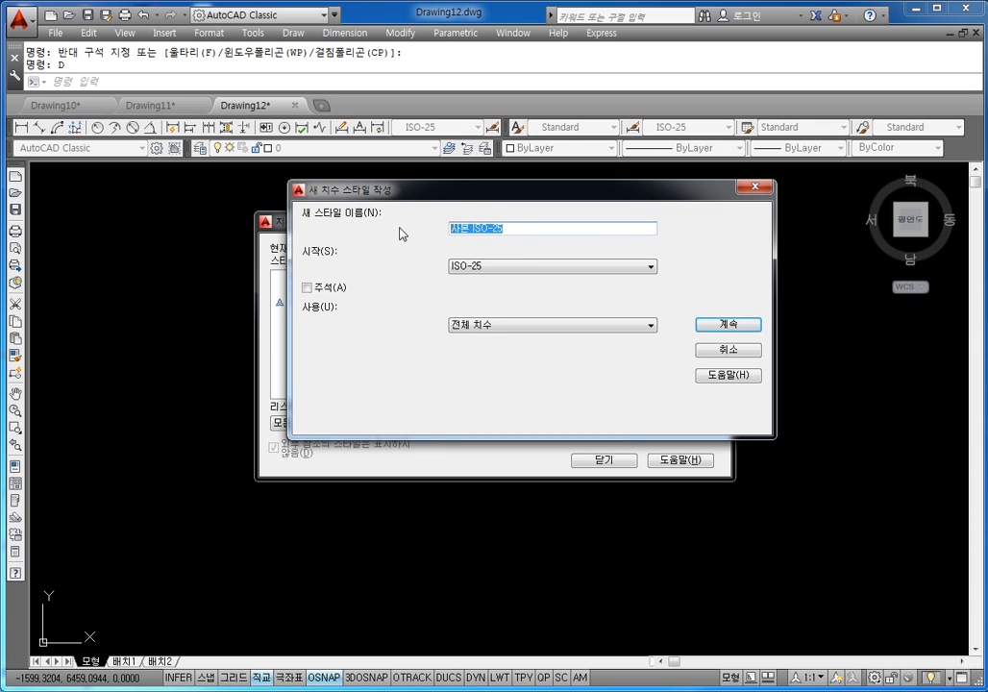
type("shr")
key("BackSpace")
key("BackSpace")
key("BackSpace")
key("Hangul")
type("노권호")
left_click_drag(490, 228, 420, 249)
left_click(715, 326)
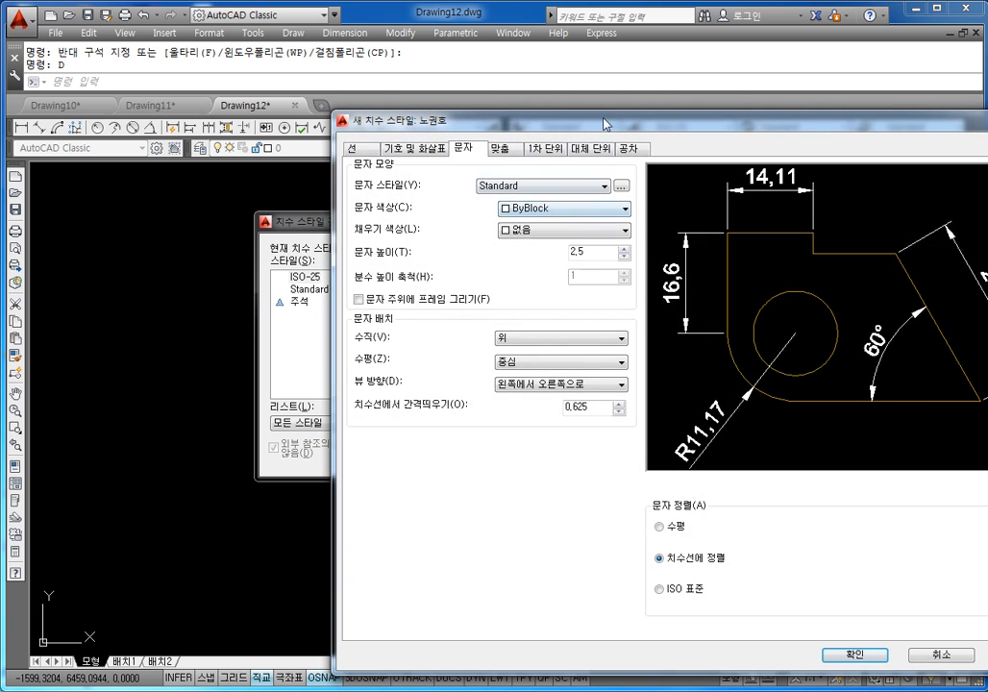
Set the dimension line color and the extension line color of the new style to red (빨간색)
left_click_drag(604, 124, 398, 104)
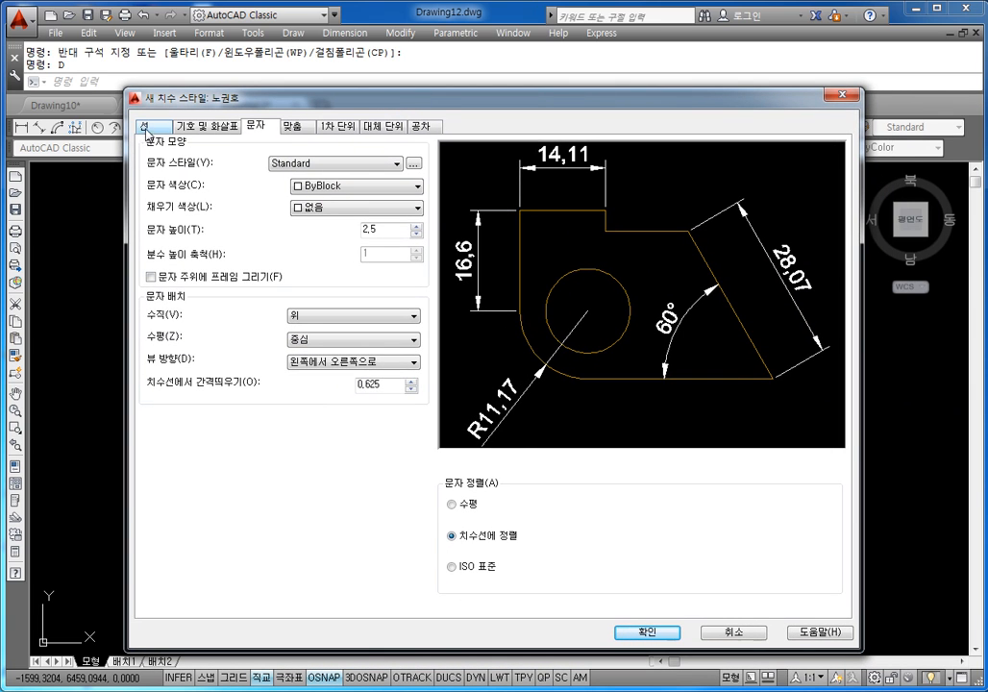
left_click(147, 126)
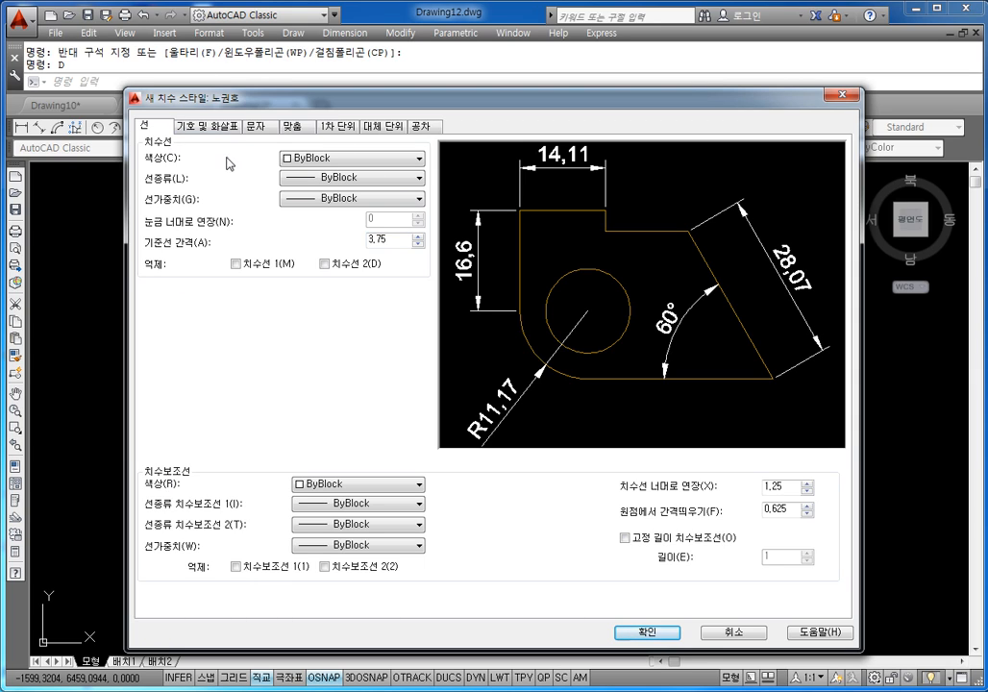
left_click(327, 158)
left_click(312, 195)
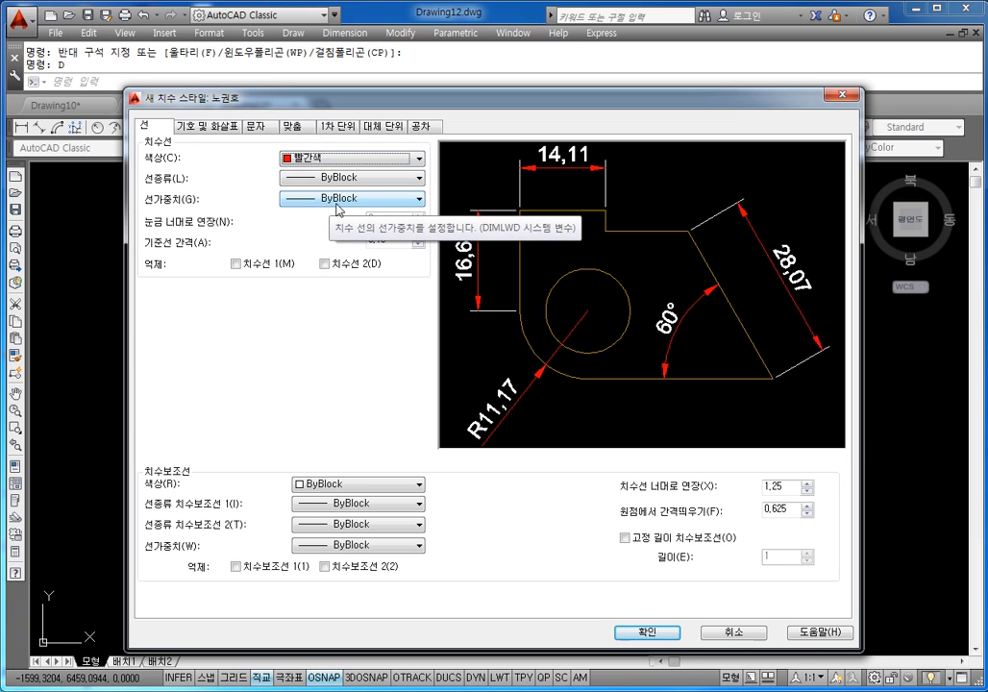
left_click(325, 494)
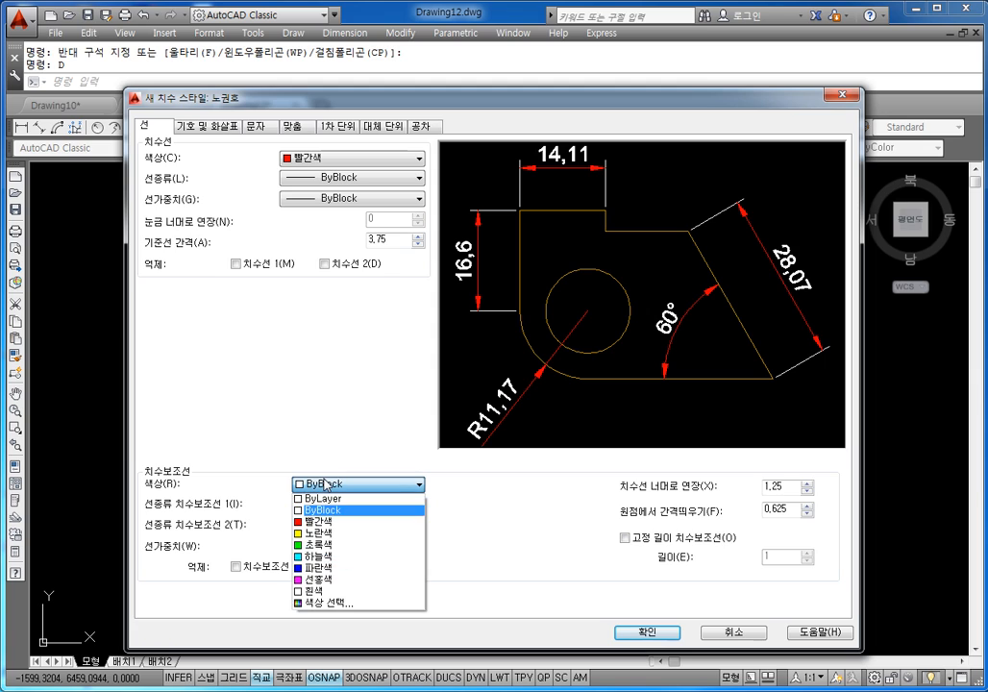
left_click(322, 522)
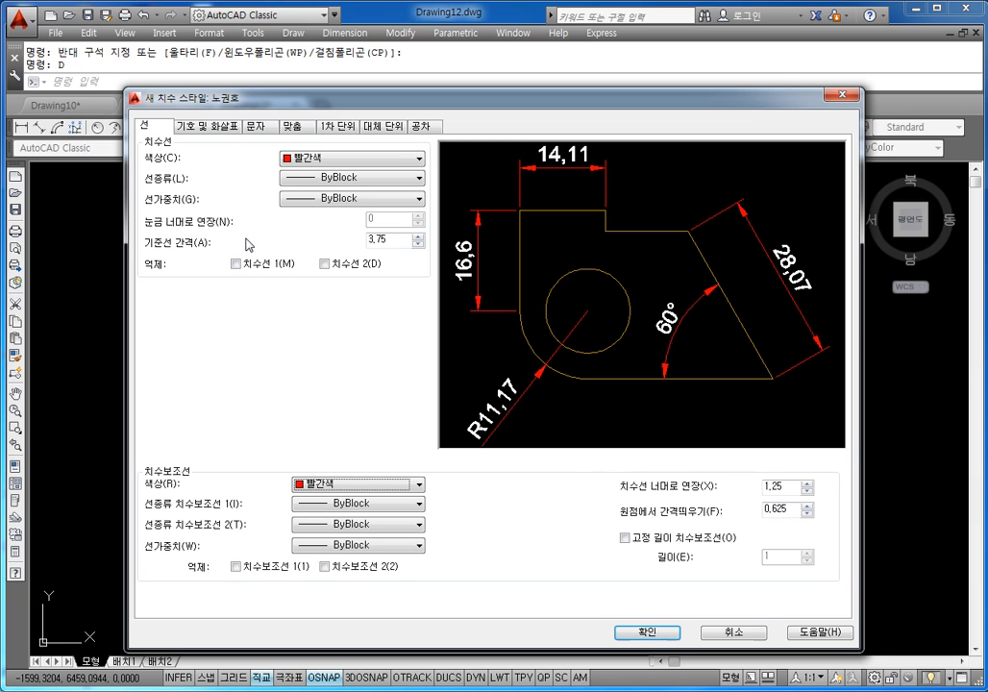
Set the first and second arrowheads of the new style to dot (점)
left_click(204, 126)
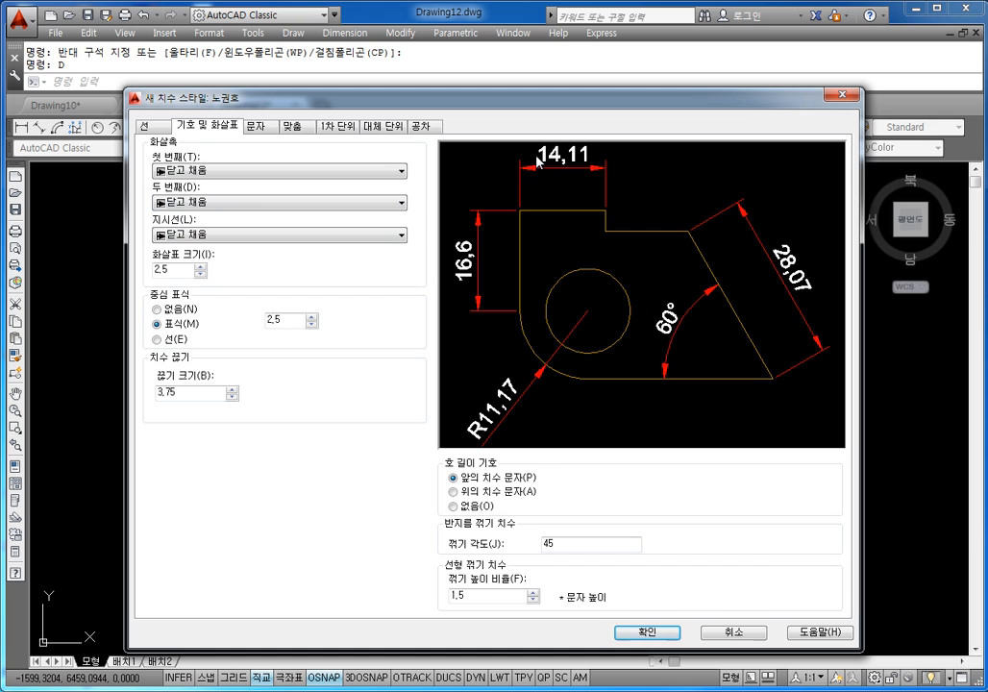
left_click(237, 171)
left_click(235, 175)
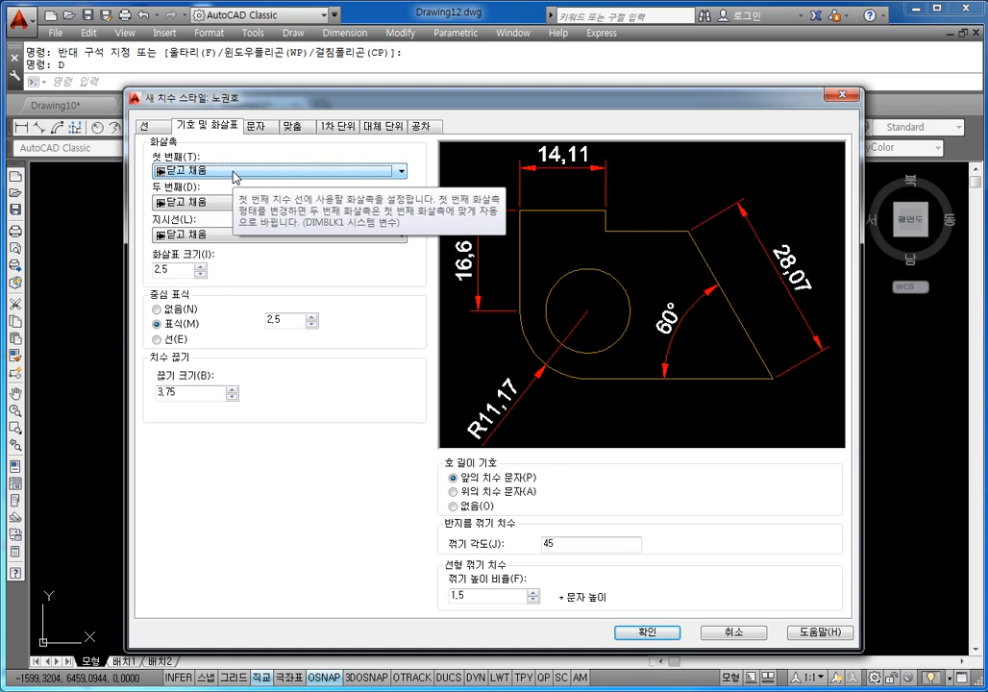
left_click(233, 173)
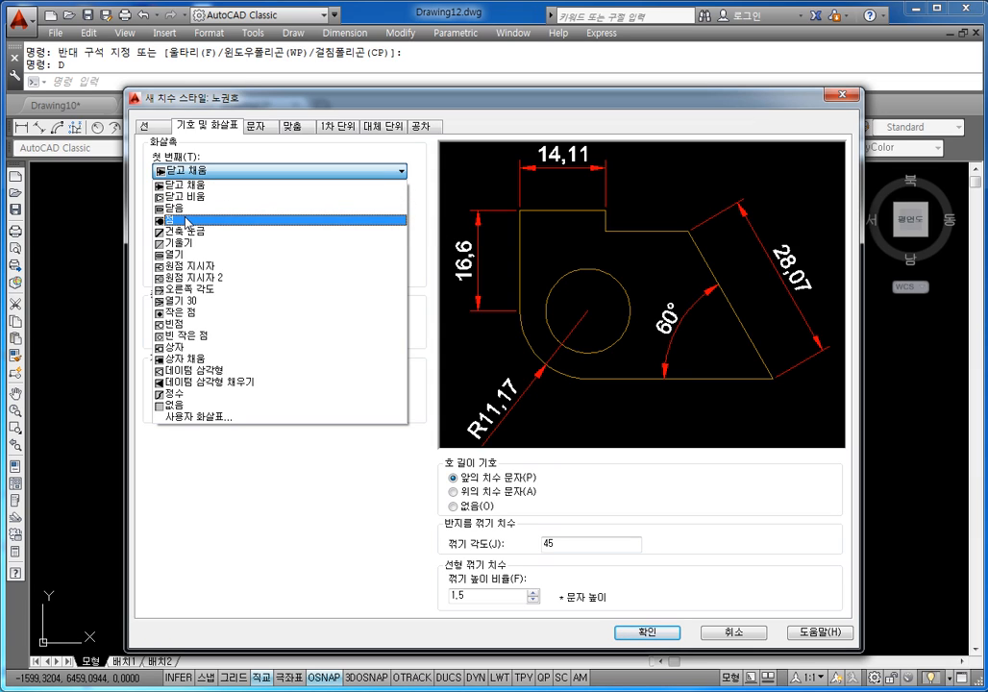
left_click(186, 220)
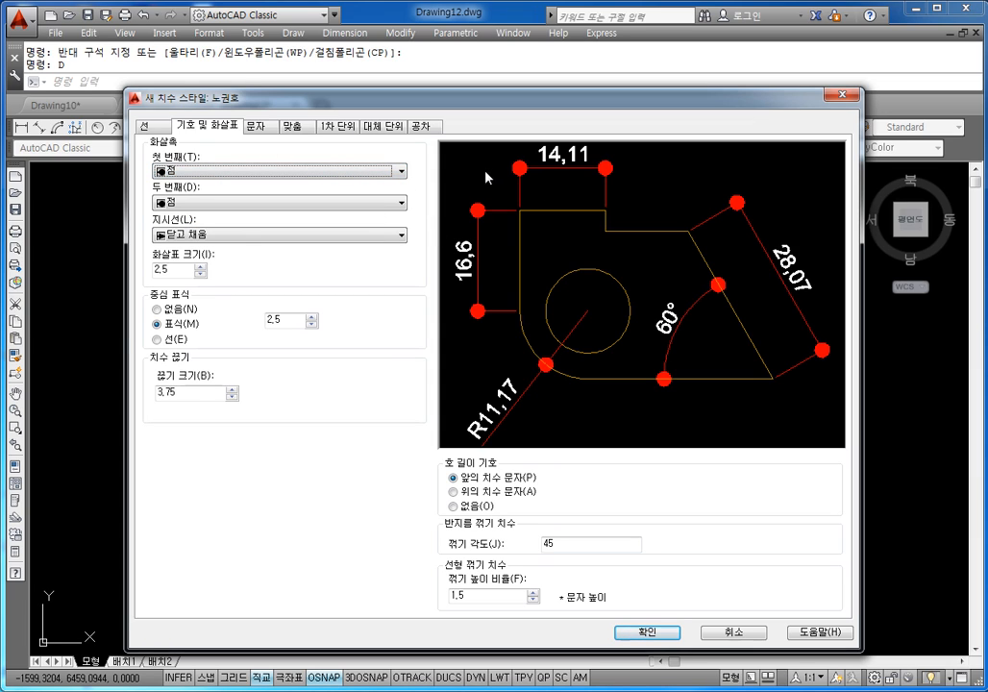
Try closed filled (닫고 채움) arrowheads and change both dimension arrowheads to closed blank (닫고 비움)
left_click(187, 172)
left_click(190, 184)
left_click(193, 173)
left_click(191, 196)
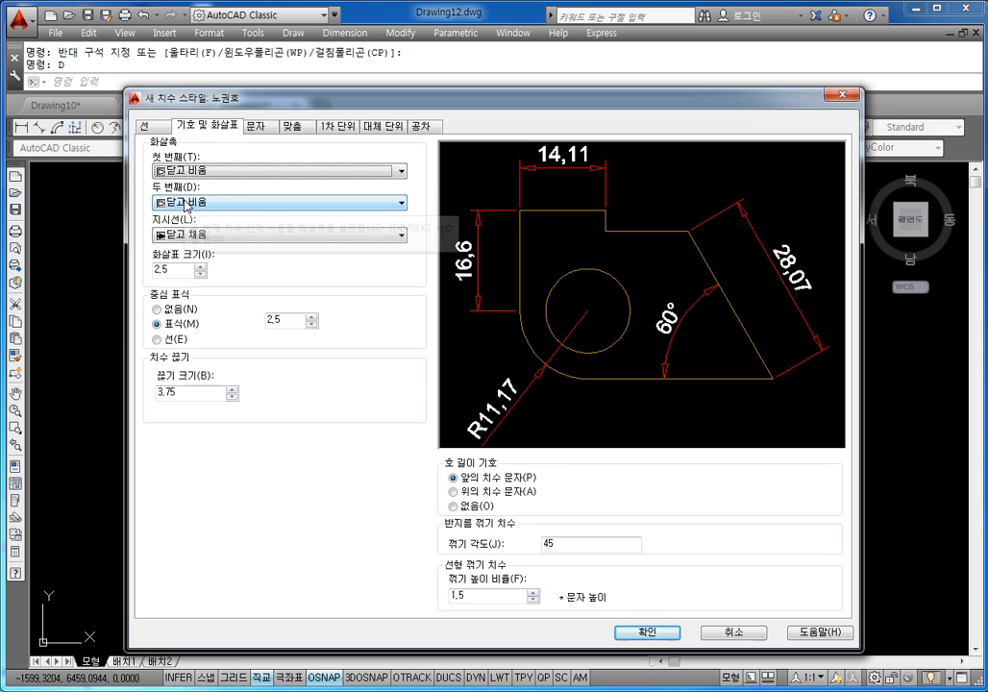
Try oblique (기울기) arrowheads and set the first and second arrowheads to closed filled (닫고 채움)
left_click(212, 173)
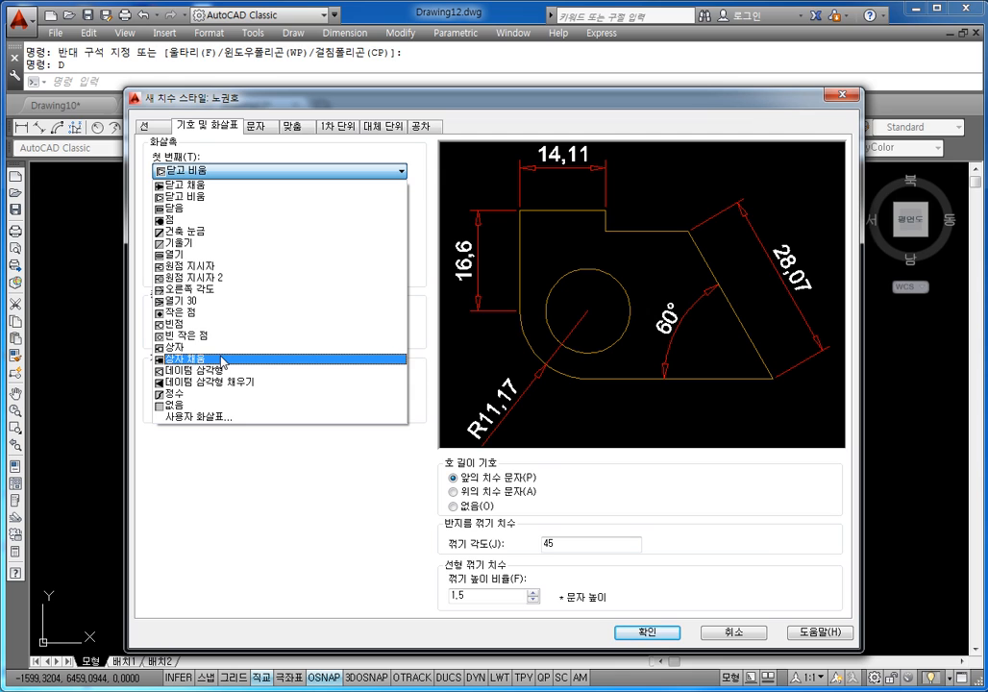
left_click(173, 243)
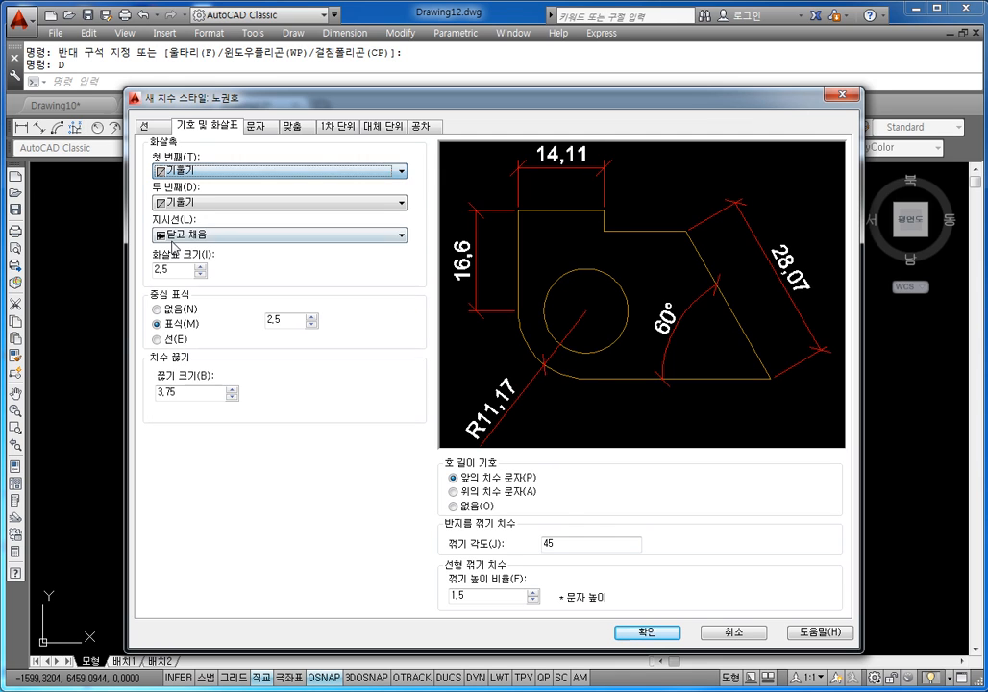
left_click(183, 170)
left_click(182, 188)
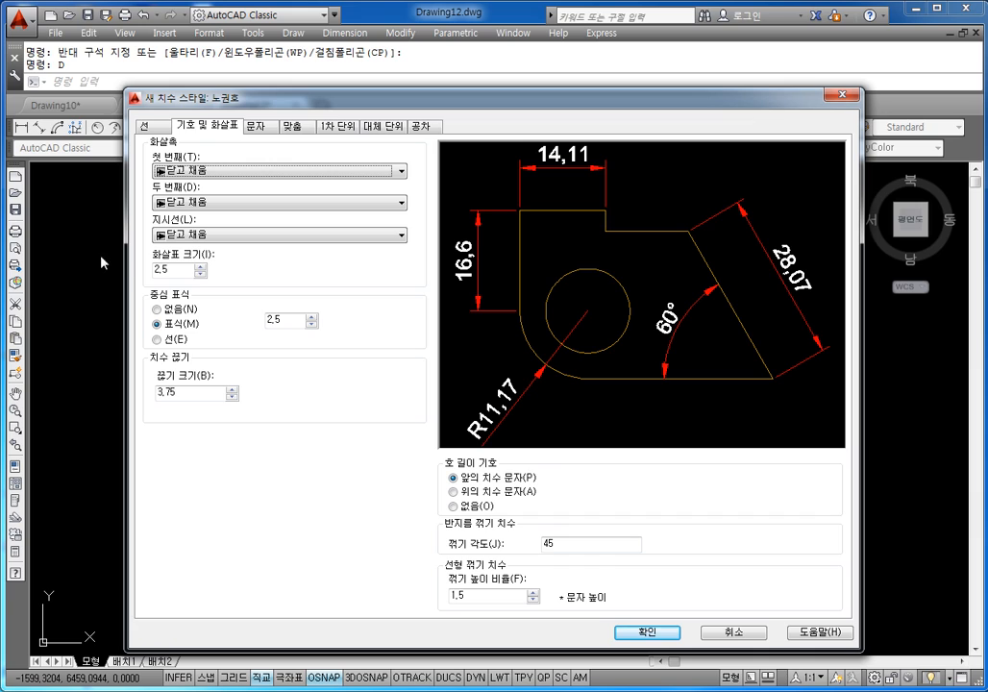
Try arrow sizes of 3,5 and 4,5 for the new dimension style
left_click_drag(178, 274, 132, 277)
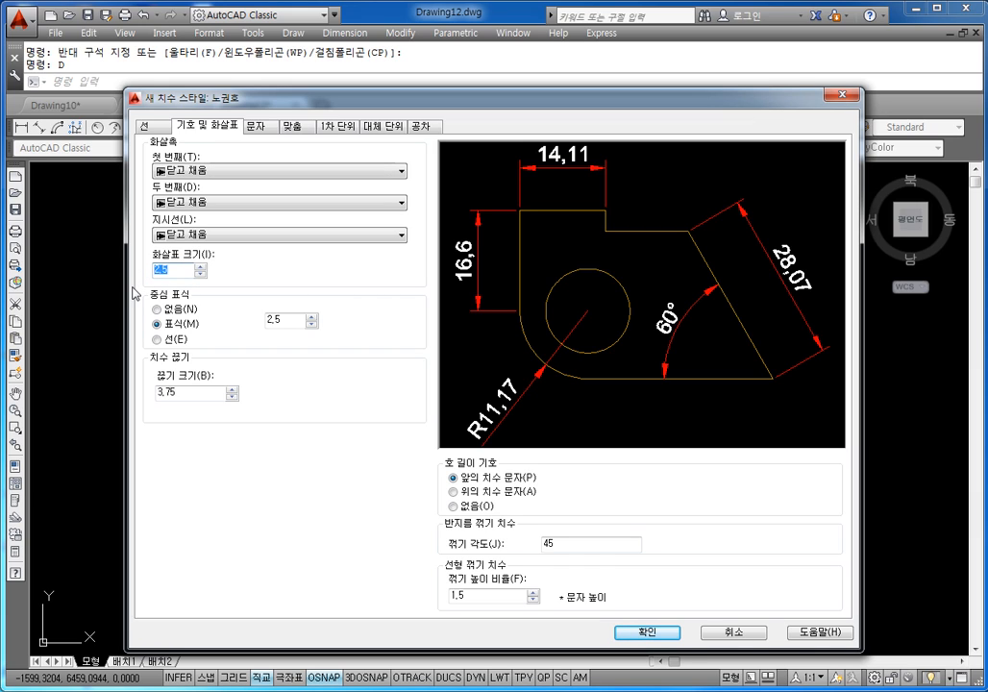
type("3,5")
key("BackSpace")
key("BackSpace")
key("BackSpace")
type("4,5")
key("BackSpace")
key("BackSpace")
key("BackSpace")
key("BackSpace")
key("BackSpace")
key("BackSpace")
type("22")
key("BackSpace")
key("BackSpace")
Set the arrow size to 2,5 and the center mark to none (없음)
type("2,5")
left_click(174, 312)
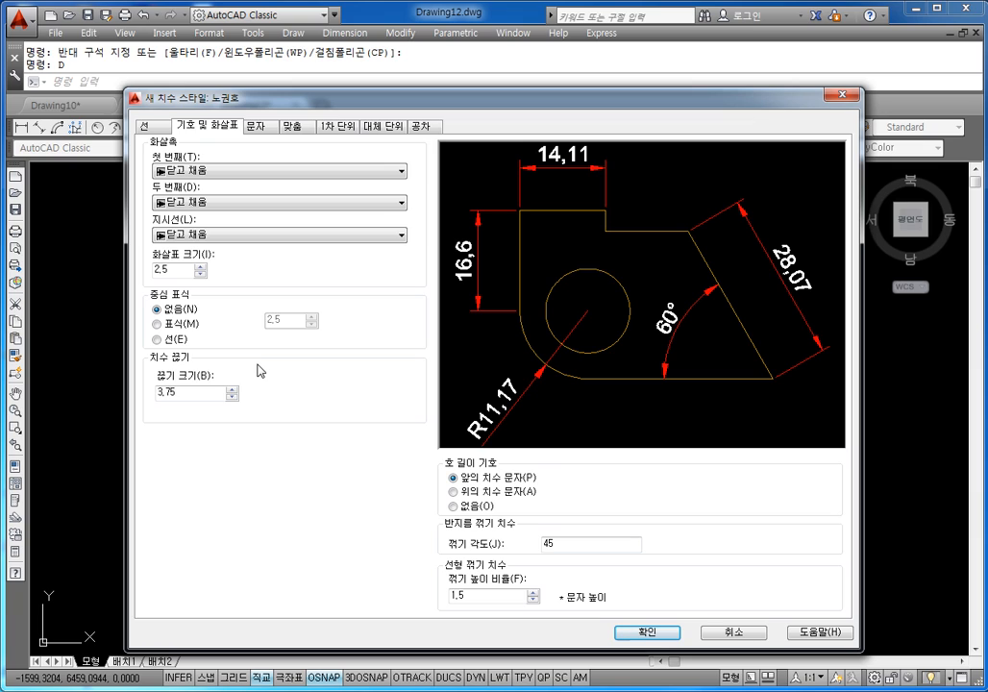
Create a new text style from the dimension text settings, entering the person's name as the style name
left_click(258, 128)
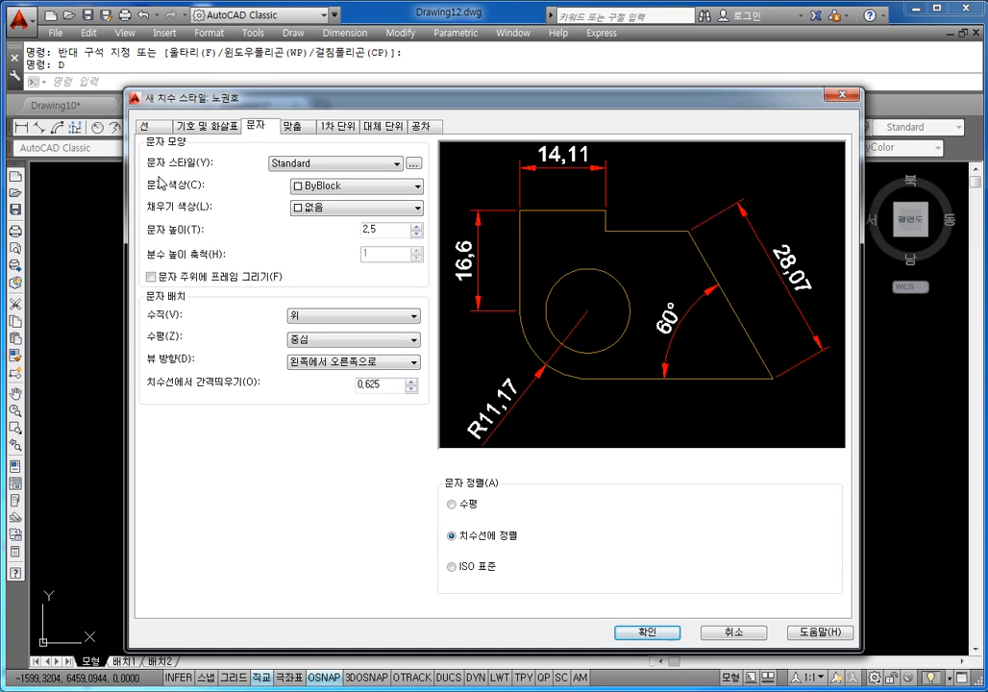
left_click(413, 165)
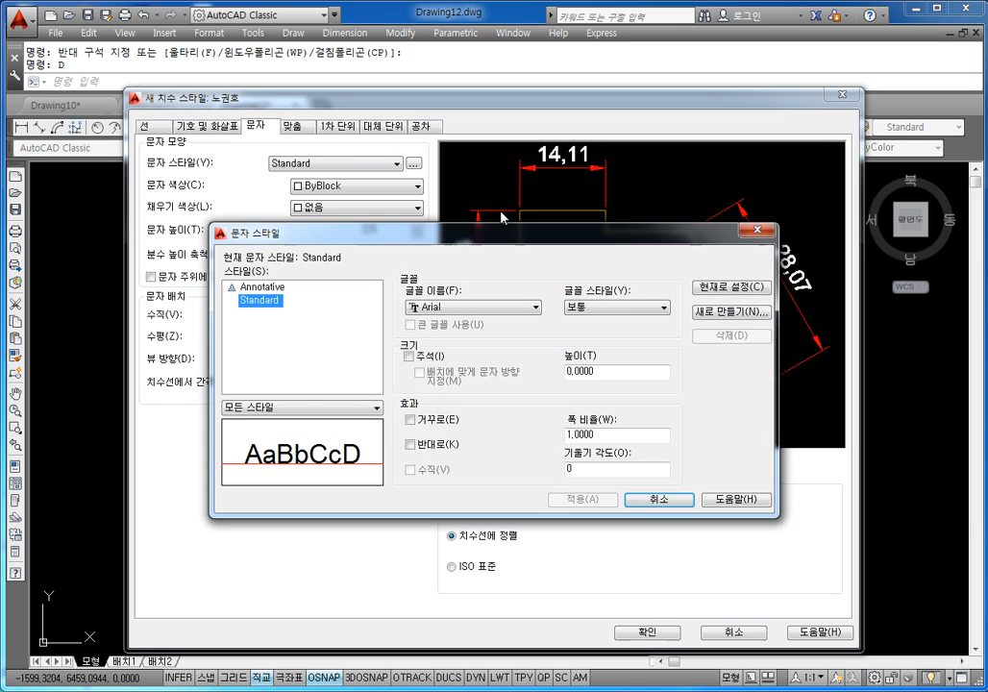
left_click(732, 313)
type("노궈")
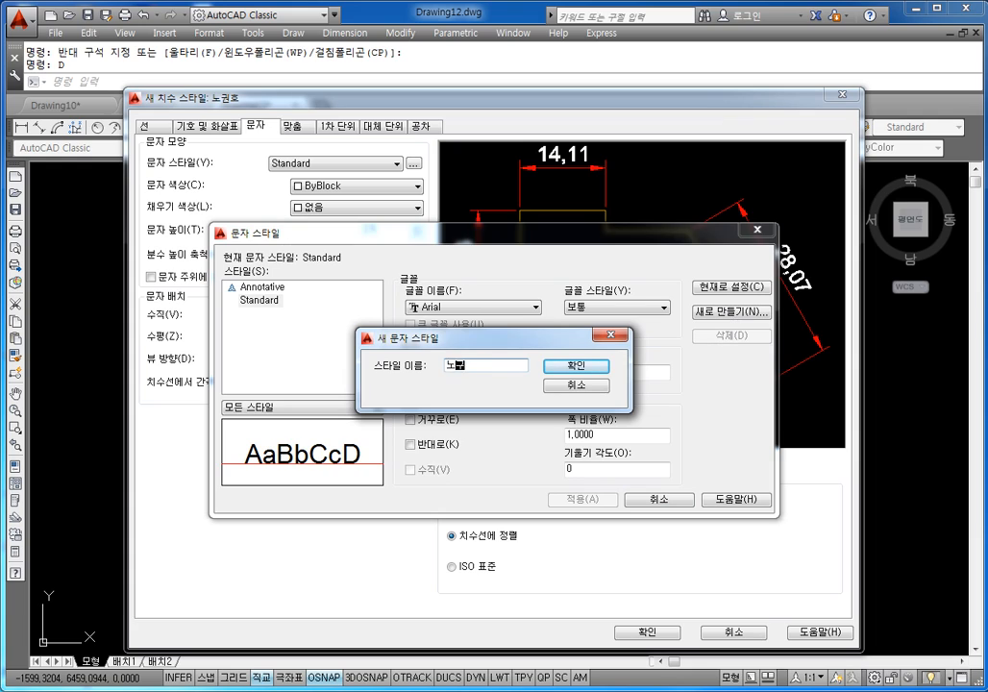
type("권호")
left_click(569, 363)
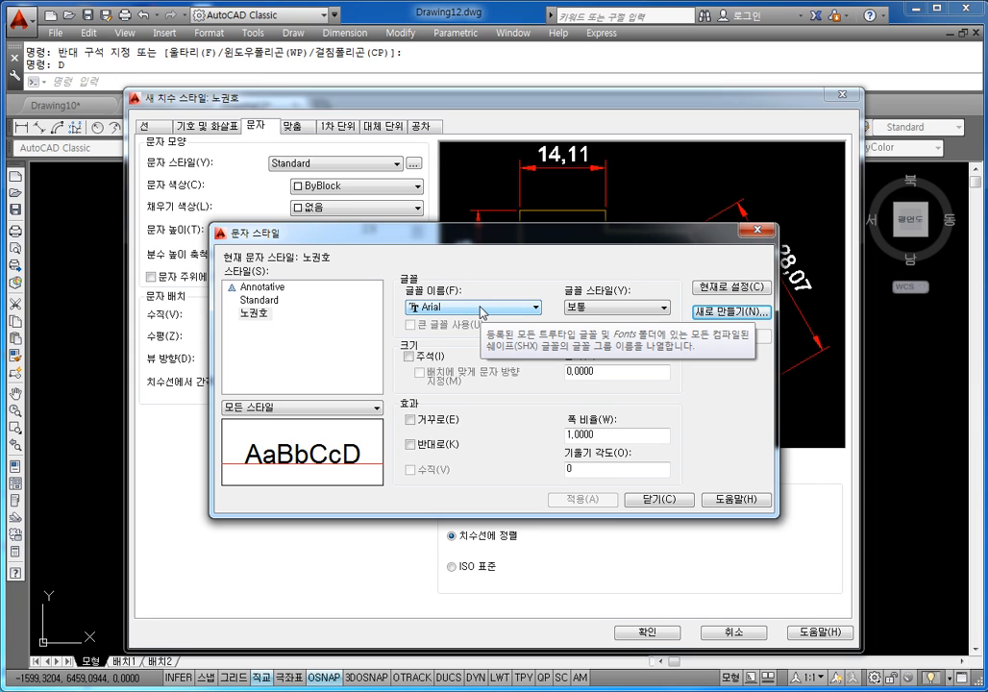
Try the BankGothic Md BT font and set the new text style's font to romans.shx
left_click(481, 309)
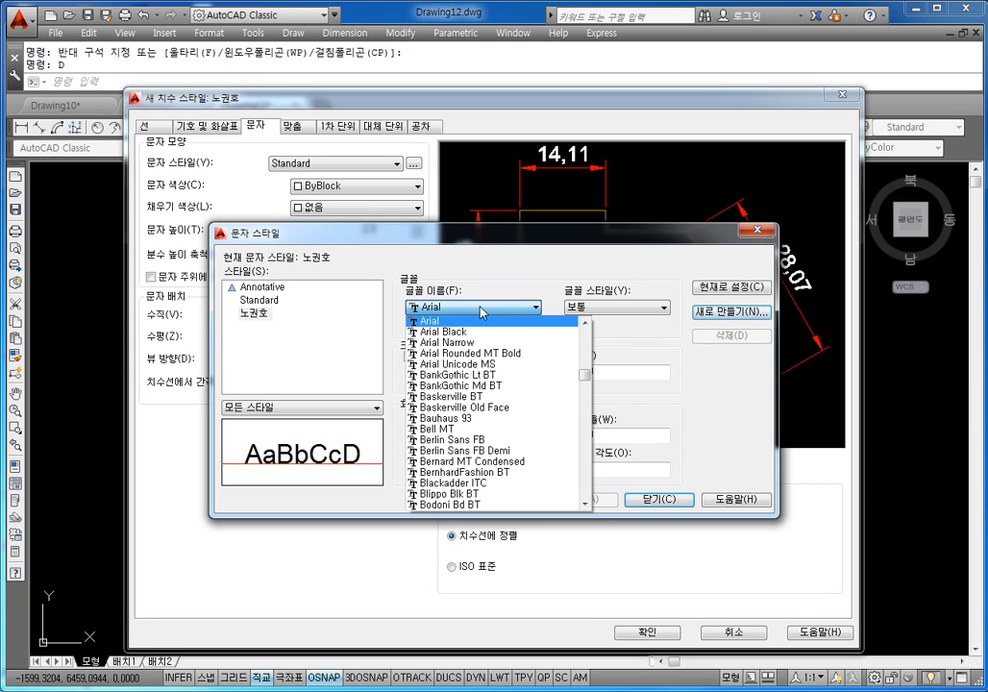
left_click(448, 386)
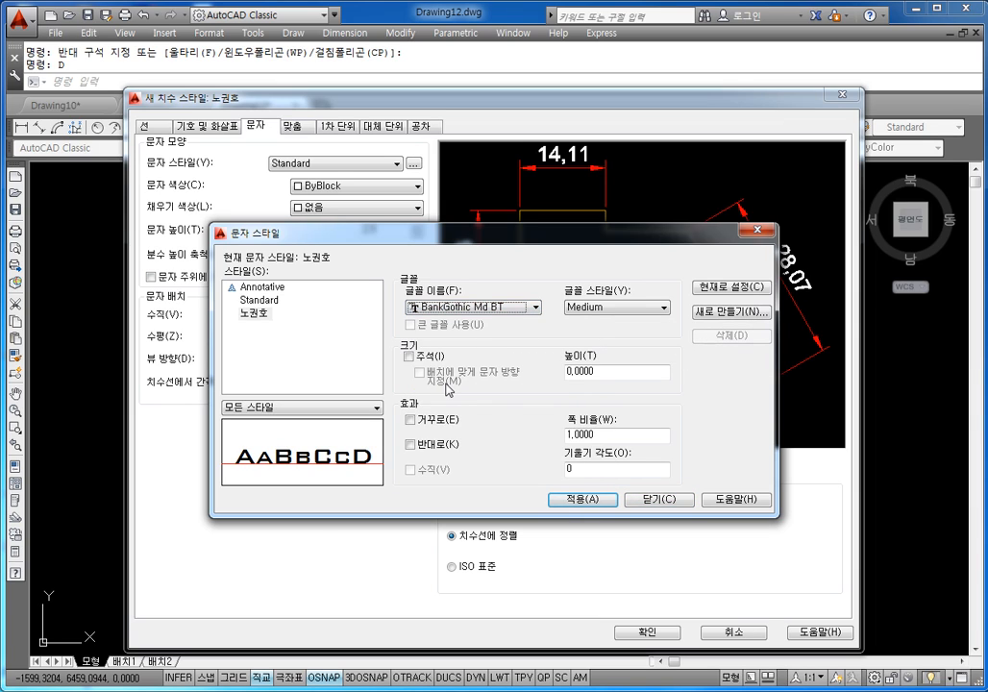
key("r")
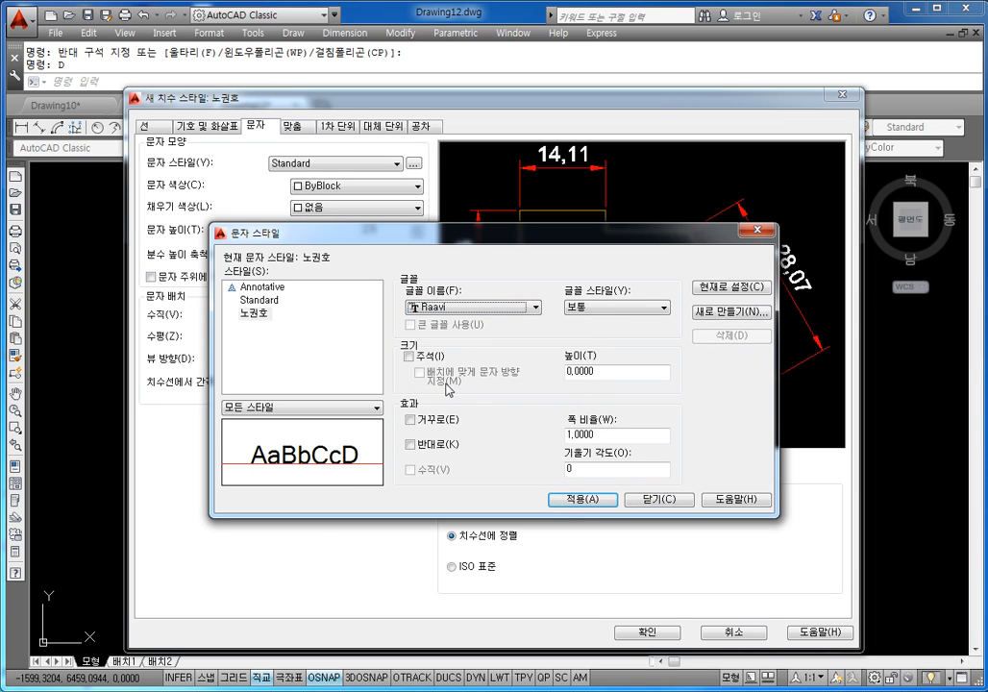
left_click(464, 308)
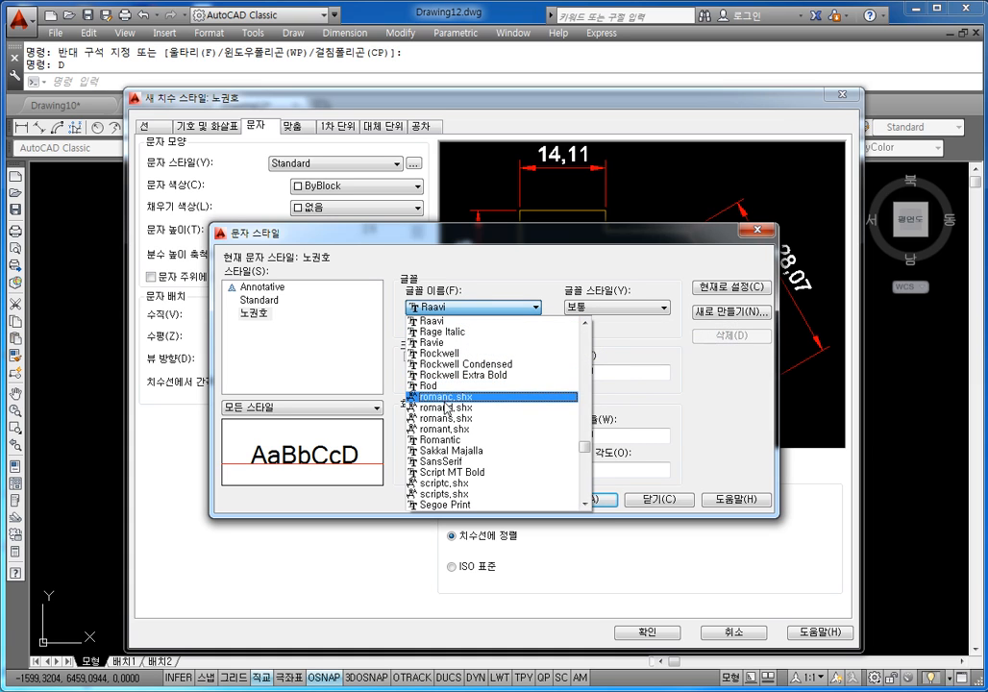
left_click(492, 422)
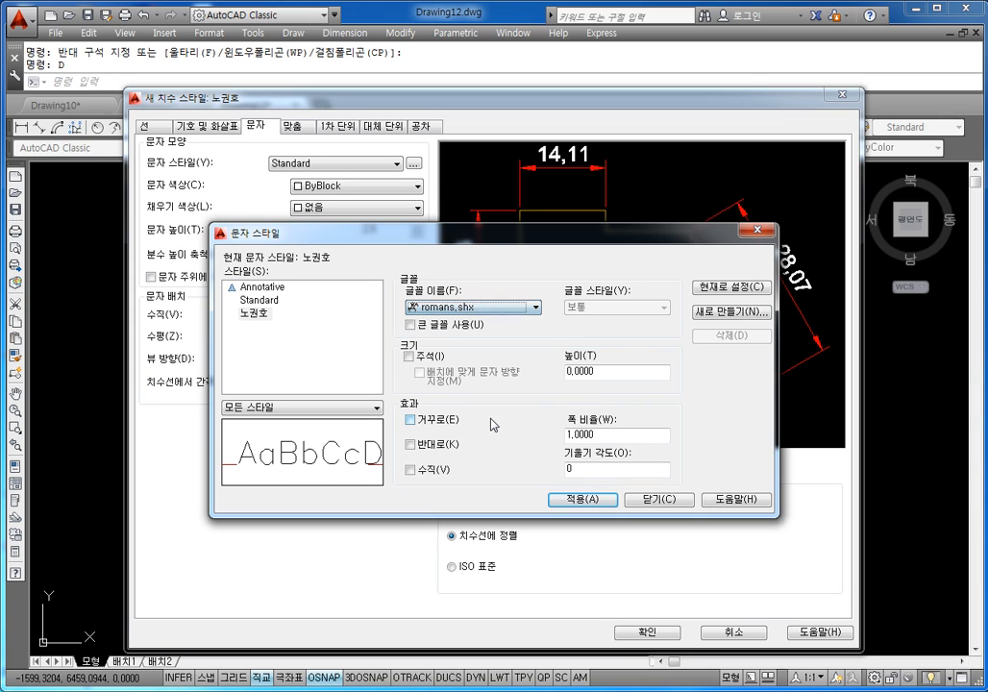
Enable big fonts for the text style with whgtxt.shx, and apply the text style changes
left_click(415, 327)
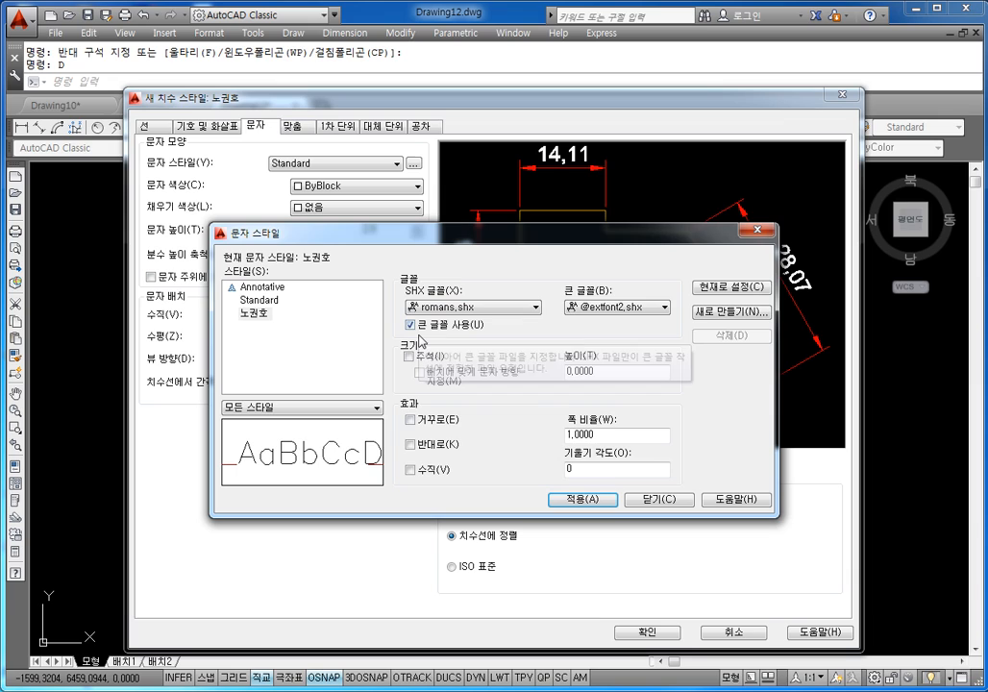
left_click(604, 309)
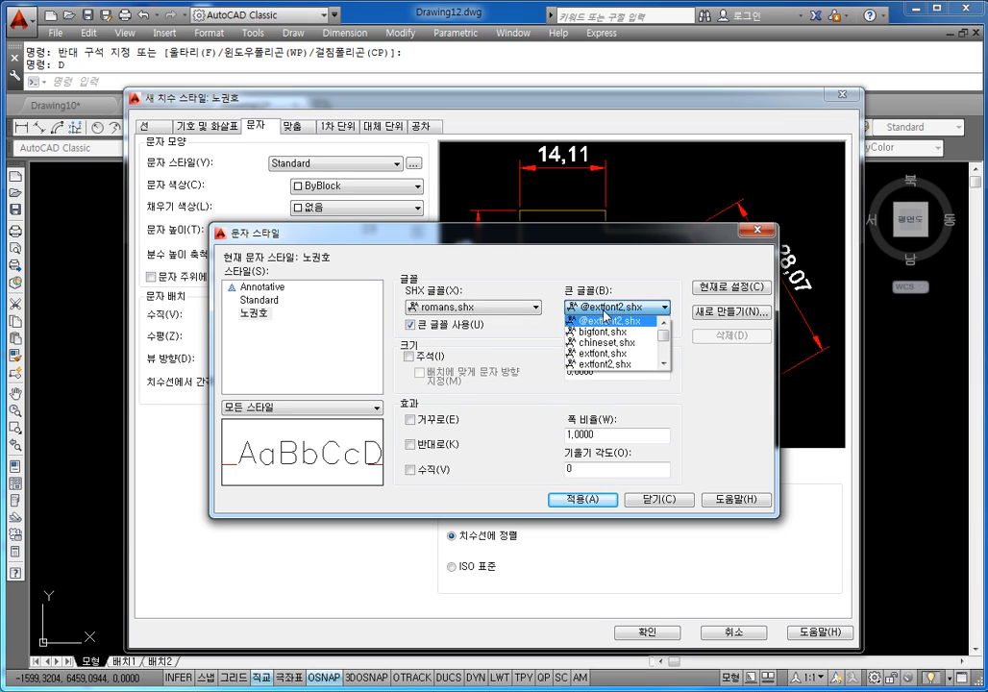
key("w")
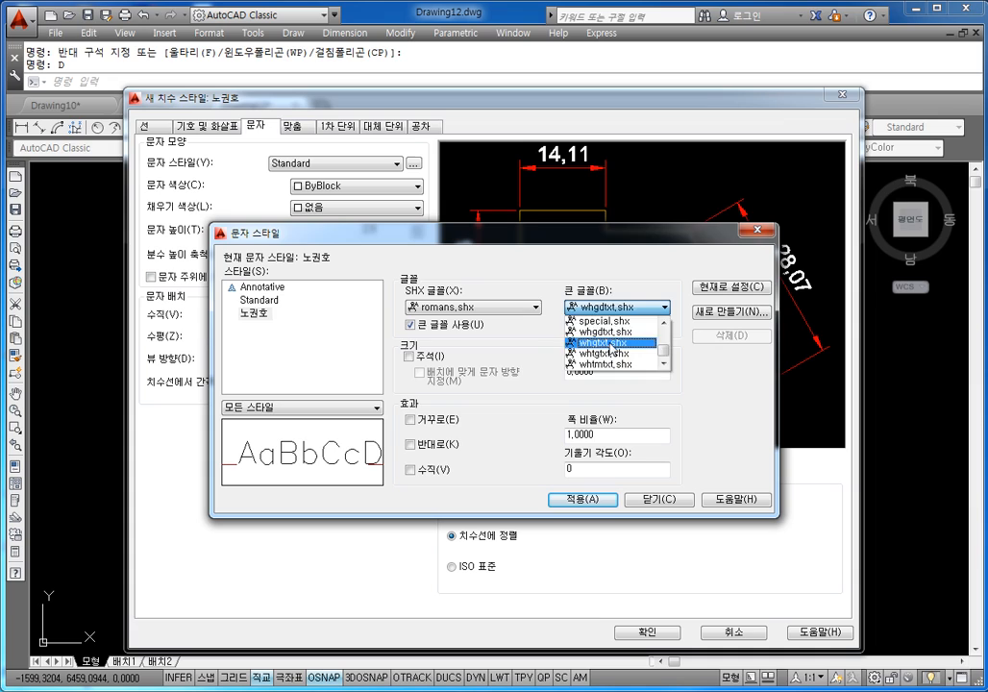
left_click(610, 343)
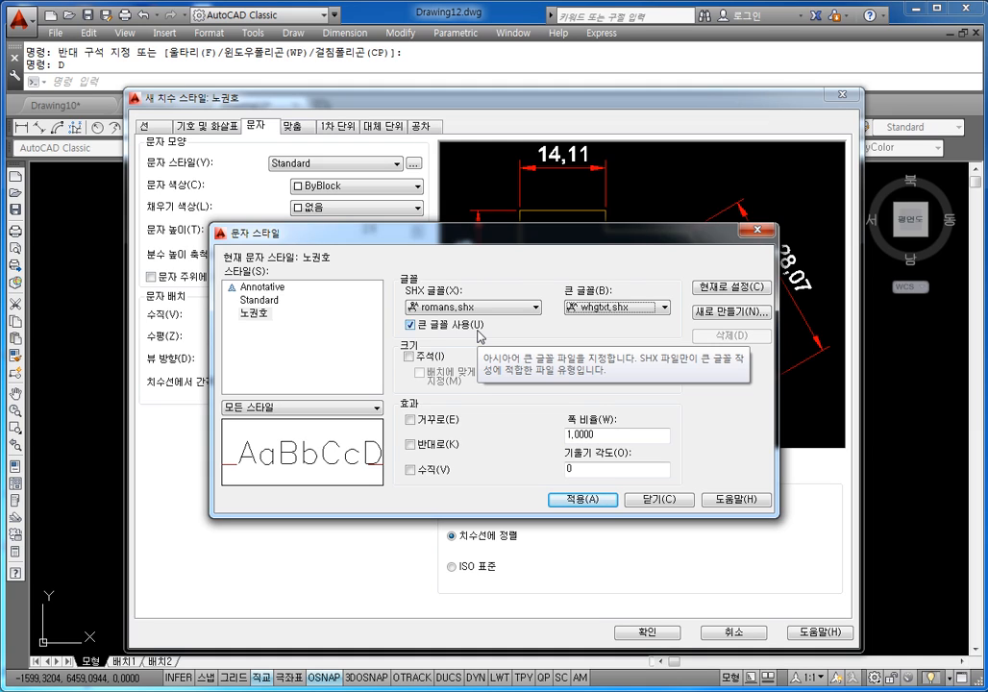
left_click(583, 501)
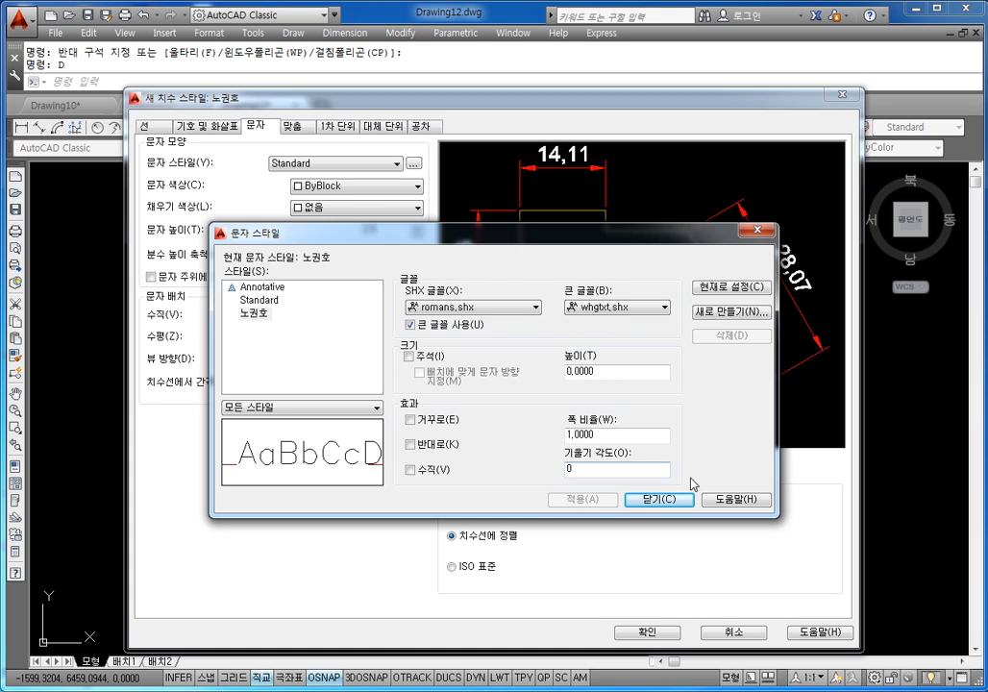
left_click(661, 500)
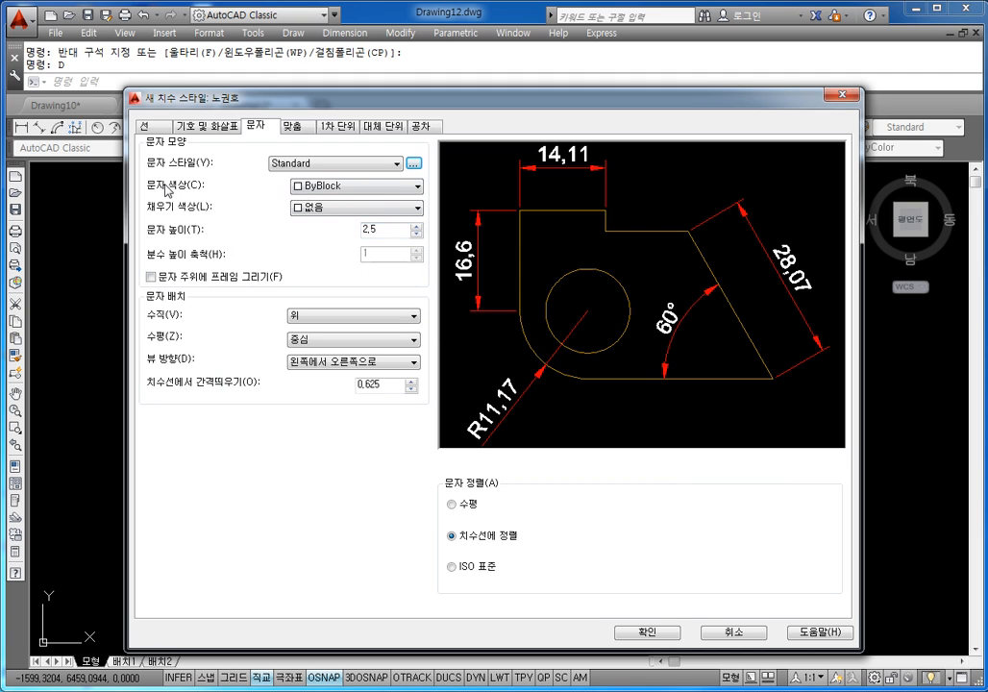
Set the dimension text color to yellow (노란색)
left_click(304, 189)
left_click(320, 236)
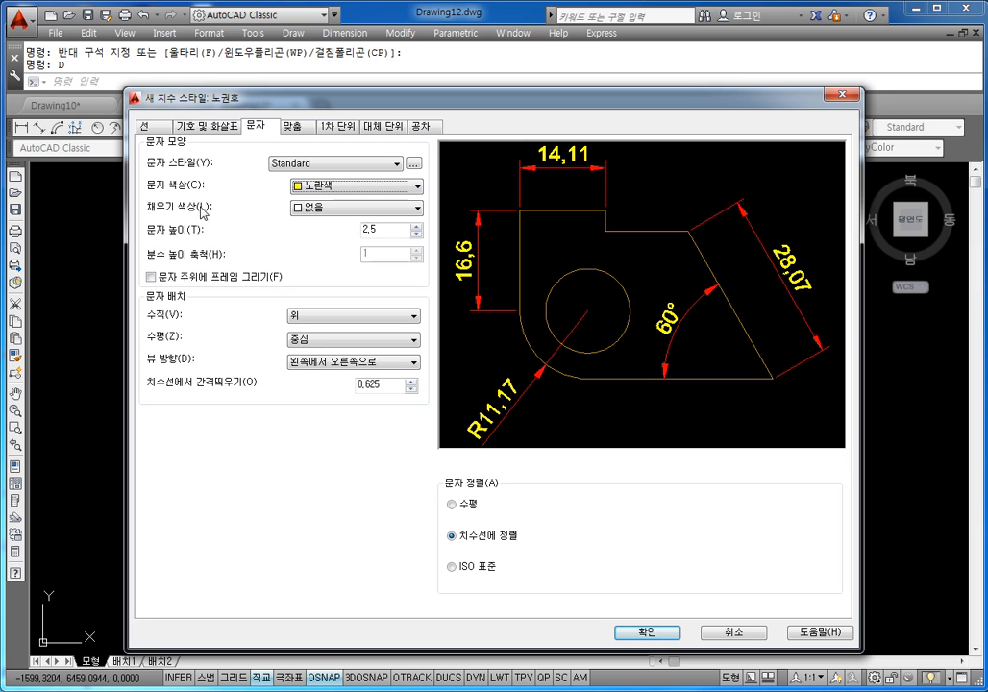
Try red (빨간색) and green (초록색) fill colors behind the dimension text and restore the fill to none (없음)
left_click(335, 213)
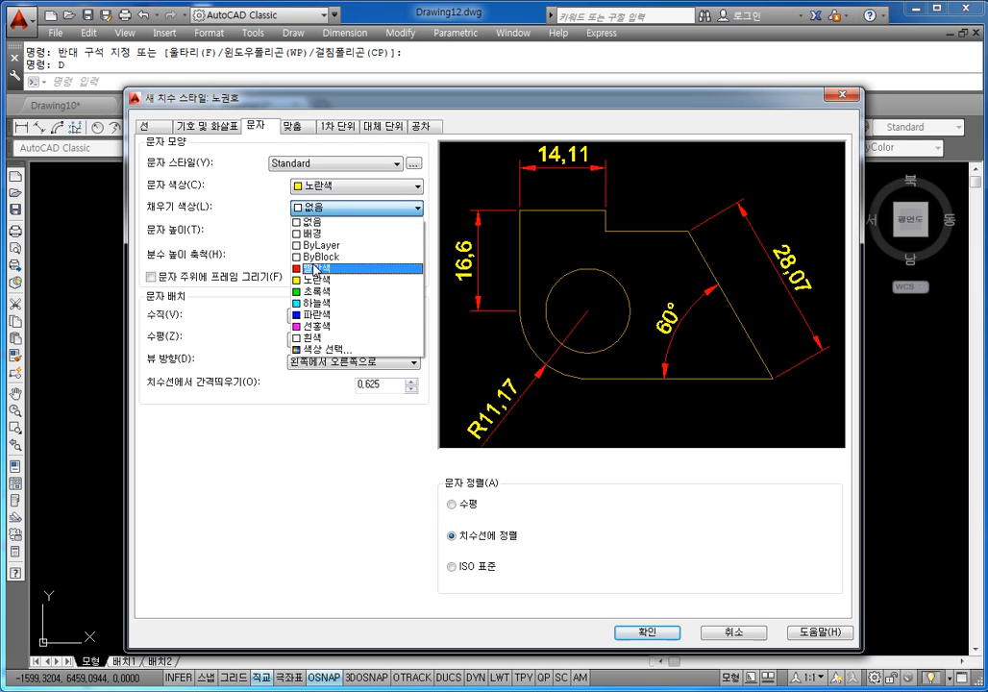
left_click(315, 268)
left_click(342, 219)
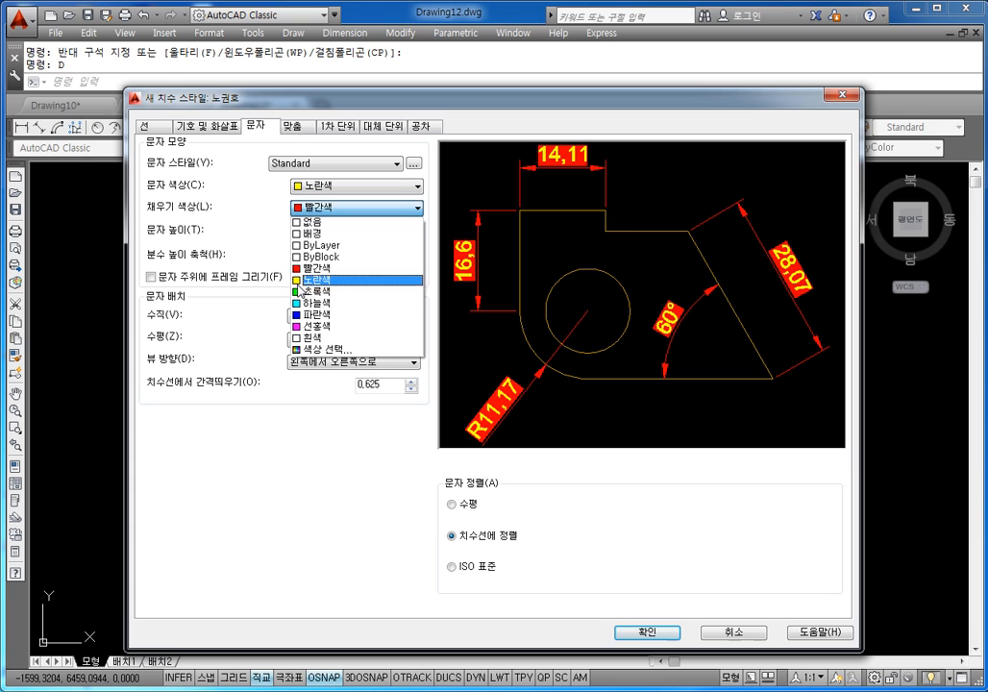
left_click(303, 295)
left_click(347, 208)
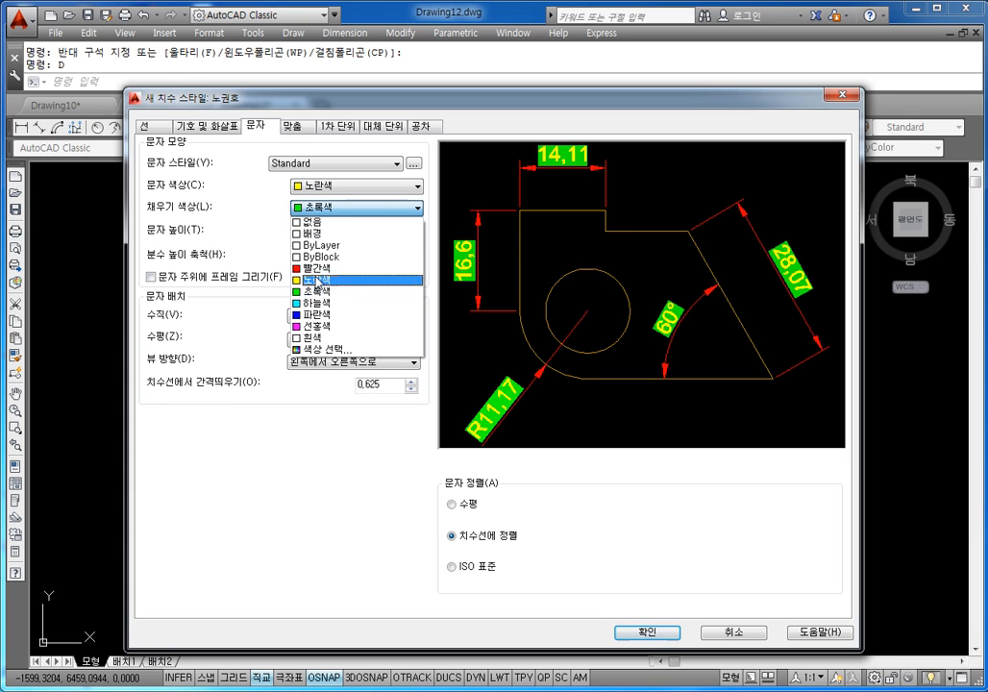
left_click(317, 308)
left_click(327, 208)
left_click(319, 223)
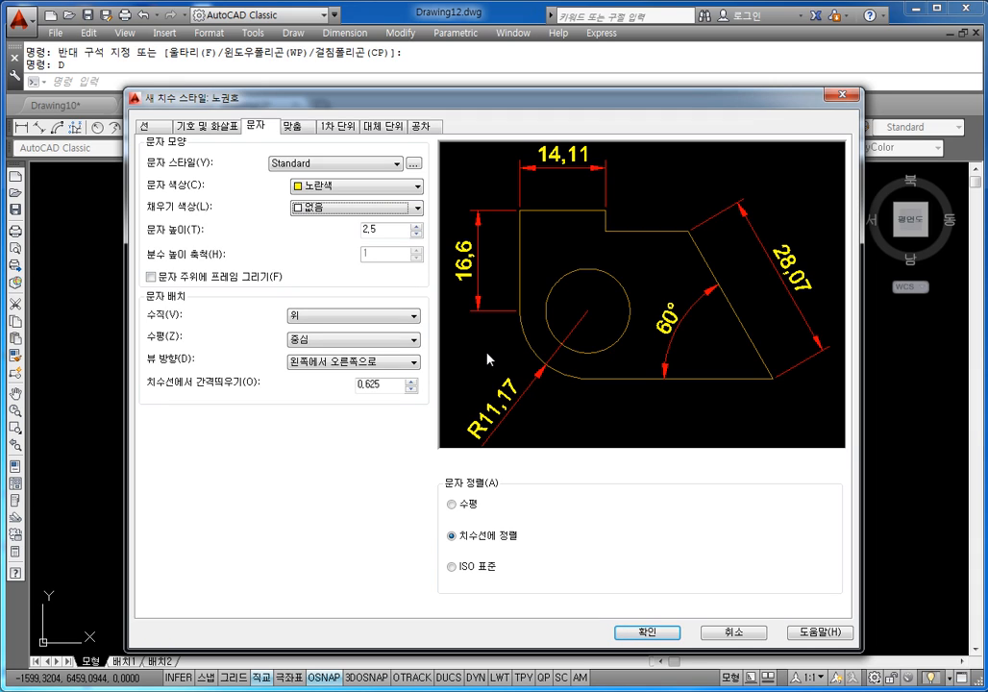
Compare the arrowhead settings with the text settings of the new dimension style
left_click(207, 126)
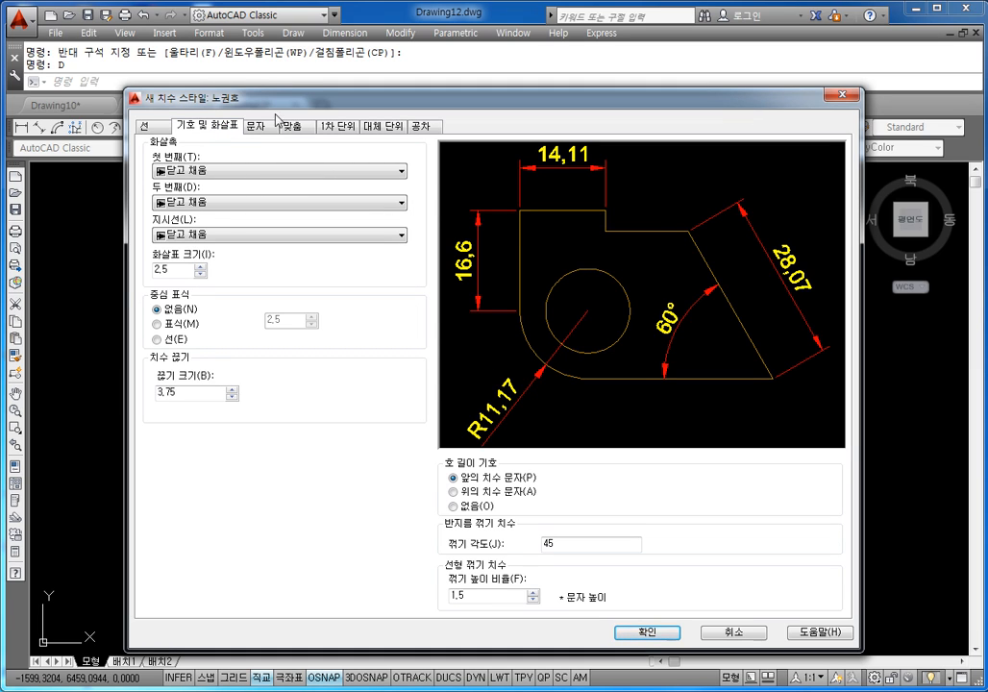
left_click(257, 126)
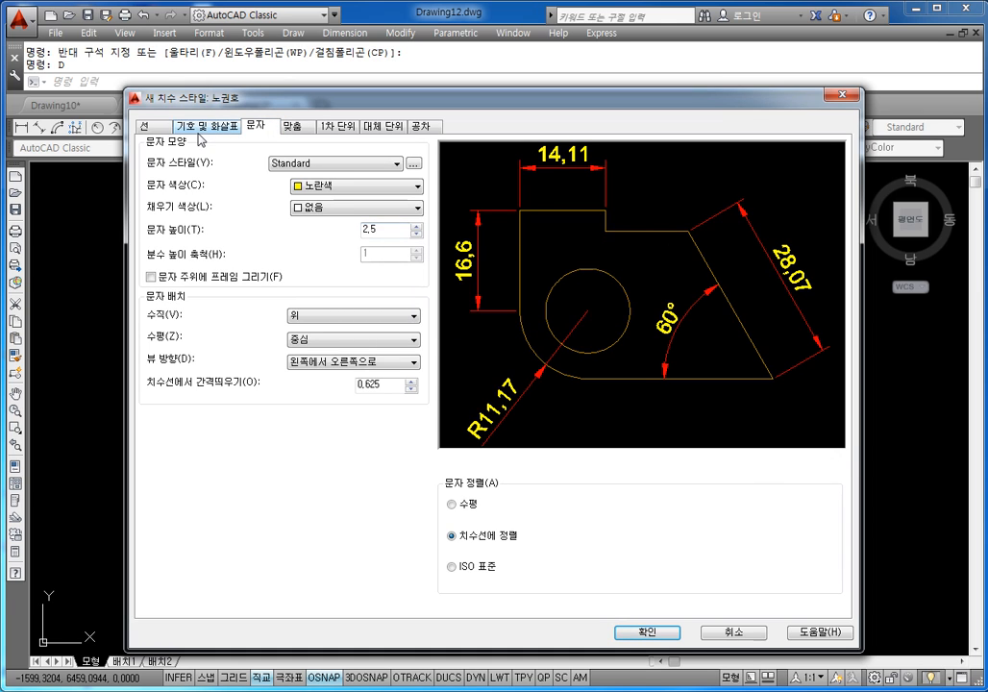
left_click(203, 127)
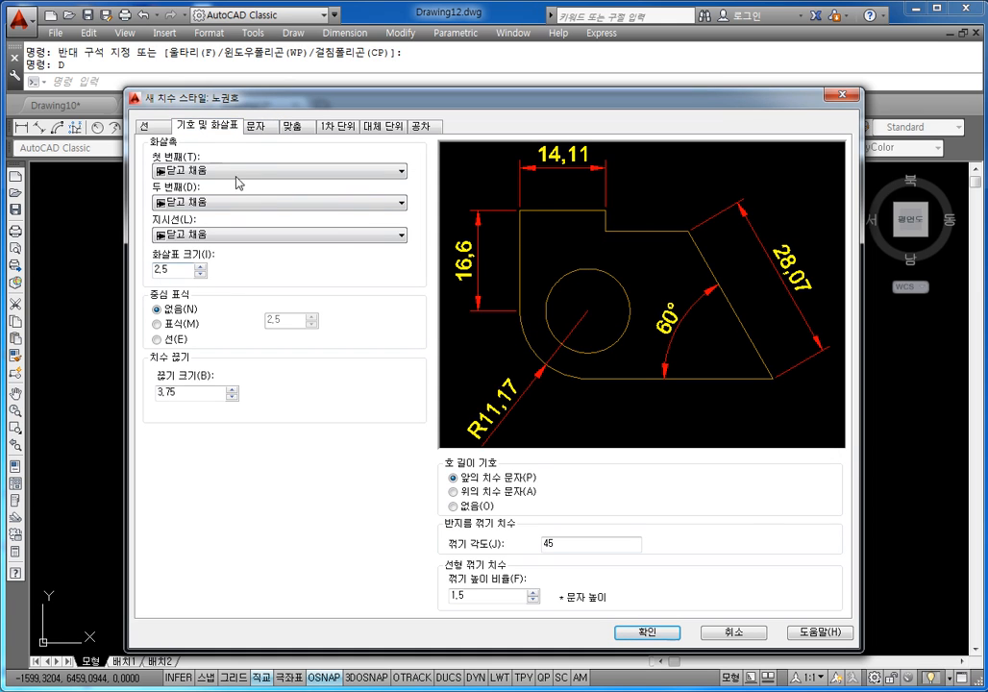
Try drawing a frame around the dimension text and turn the frame off again
left_click(259, 128)
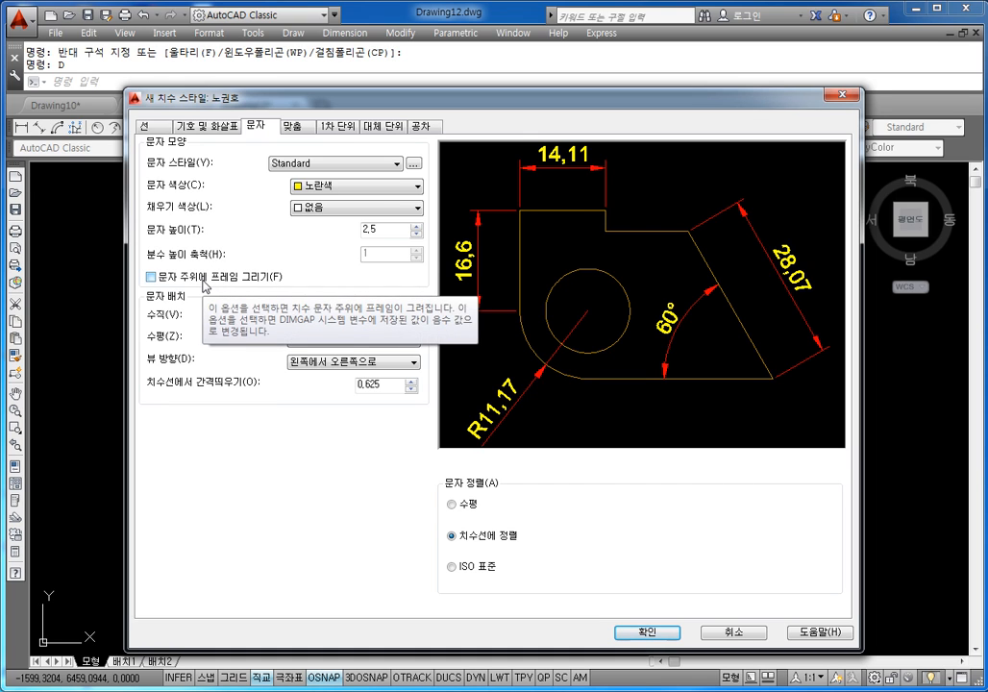
left_click(203, 278)
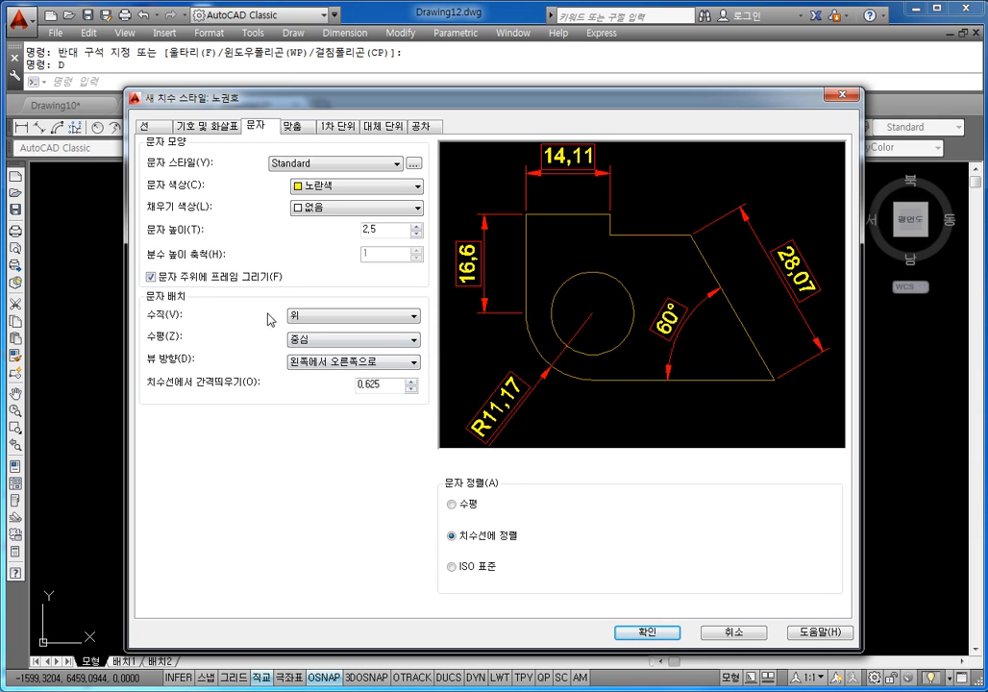
left_click(189, 277)
left_click(188, 278)
left_click(189, 277)
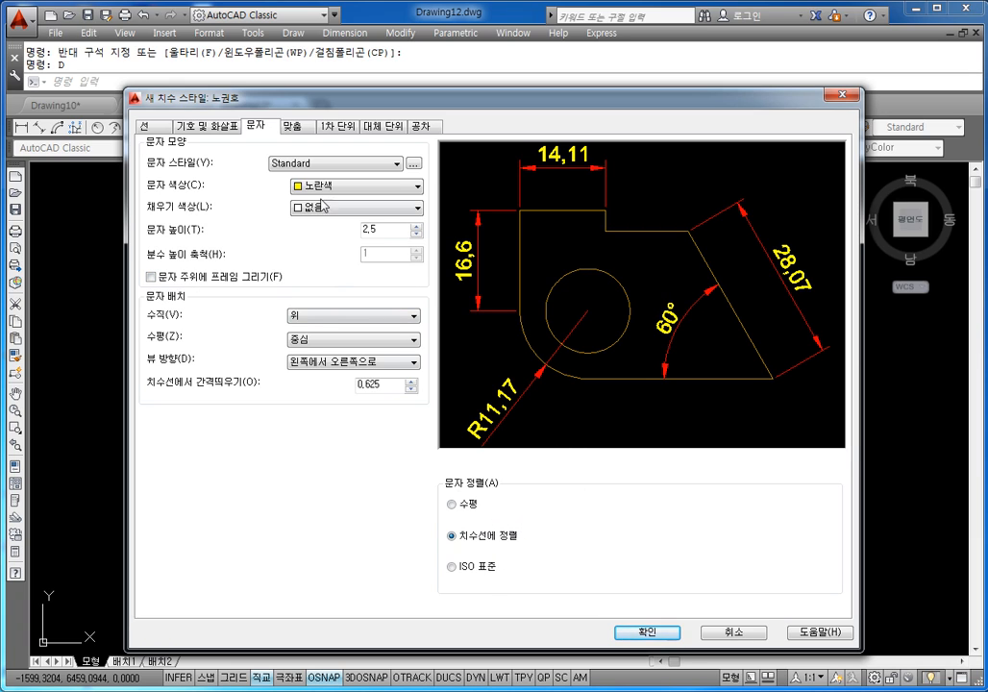
Review the new style's fit, primary unit, alternate unit, tolerance, line and arrowhead settings
left_click(292, 126)
left_click(342, 127)
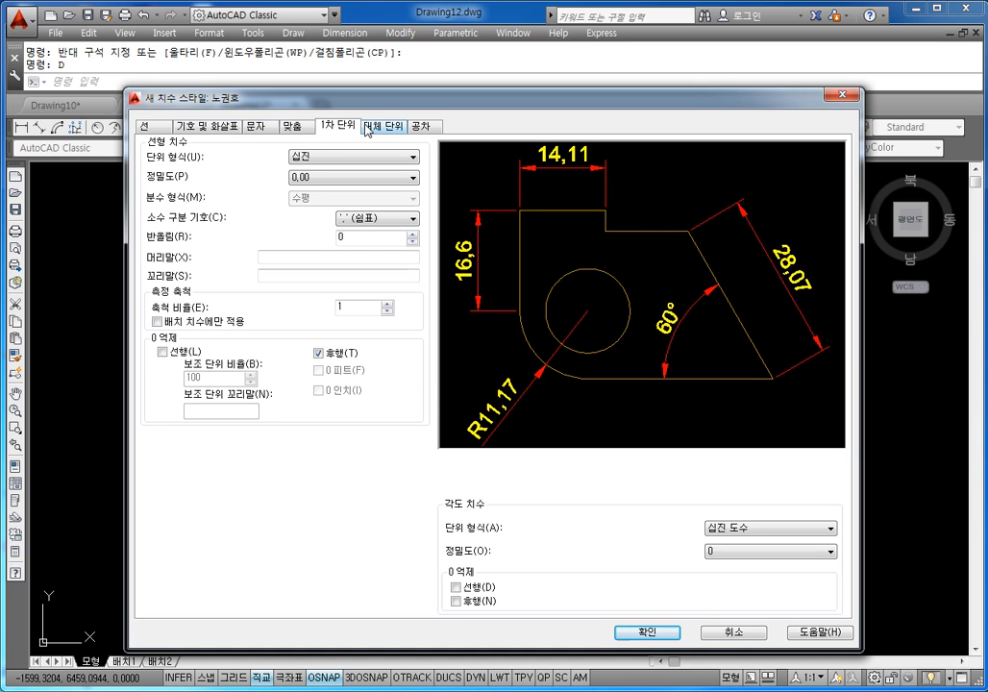
left_click(383, 126)
left_click(423, 126)
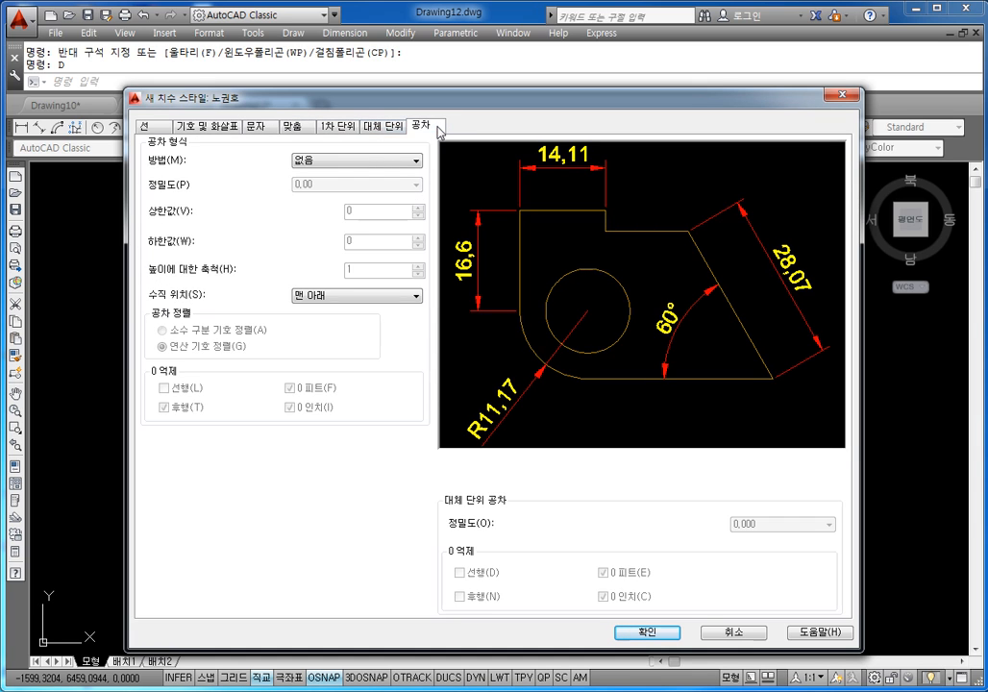
left_click(341, 126)
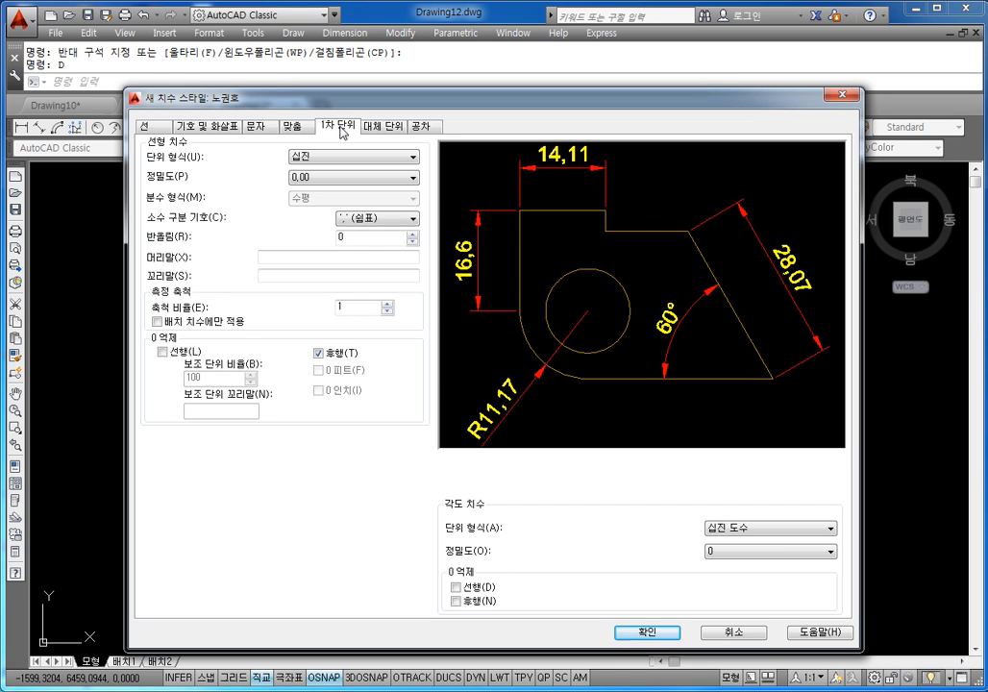
left_click(143, 126)
left_click(217, 126)
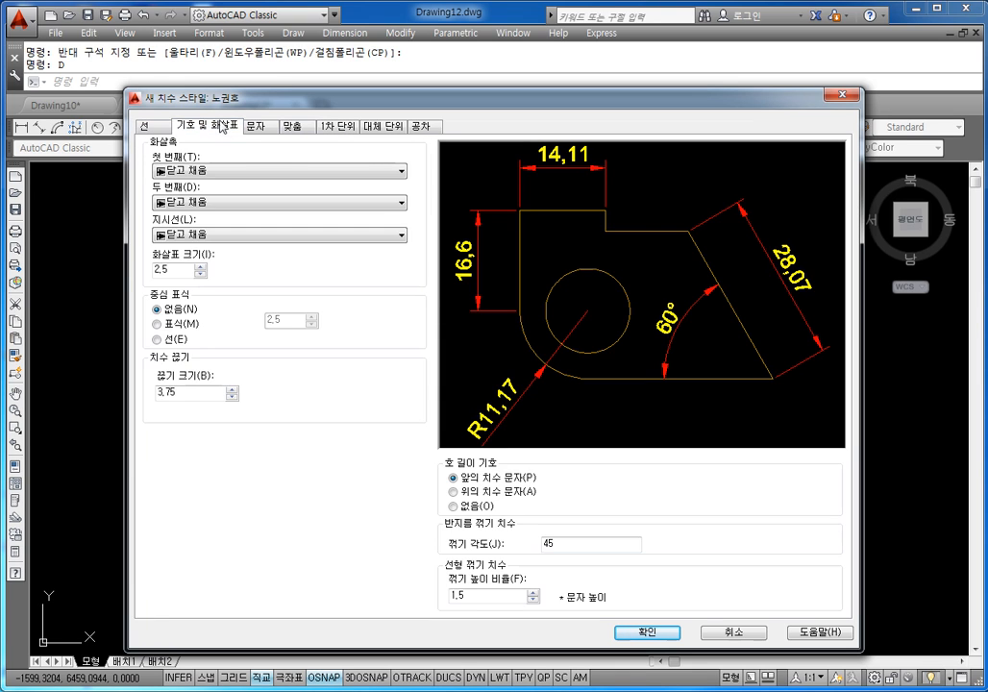
Apply the custom text style to the new dimension style's text, save the style and close the dimension style manager
left_click(256, 126)
left_click(158, 126)
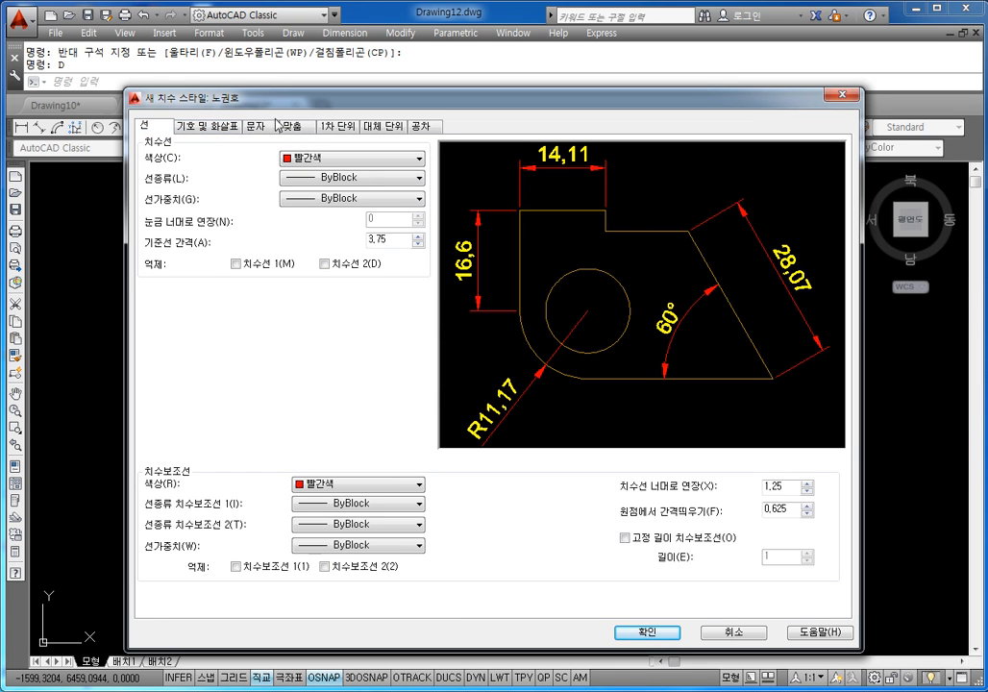
left_click(256, 126)
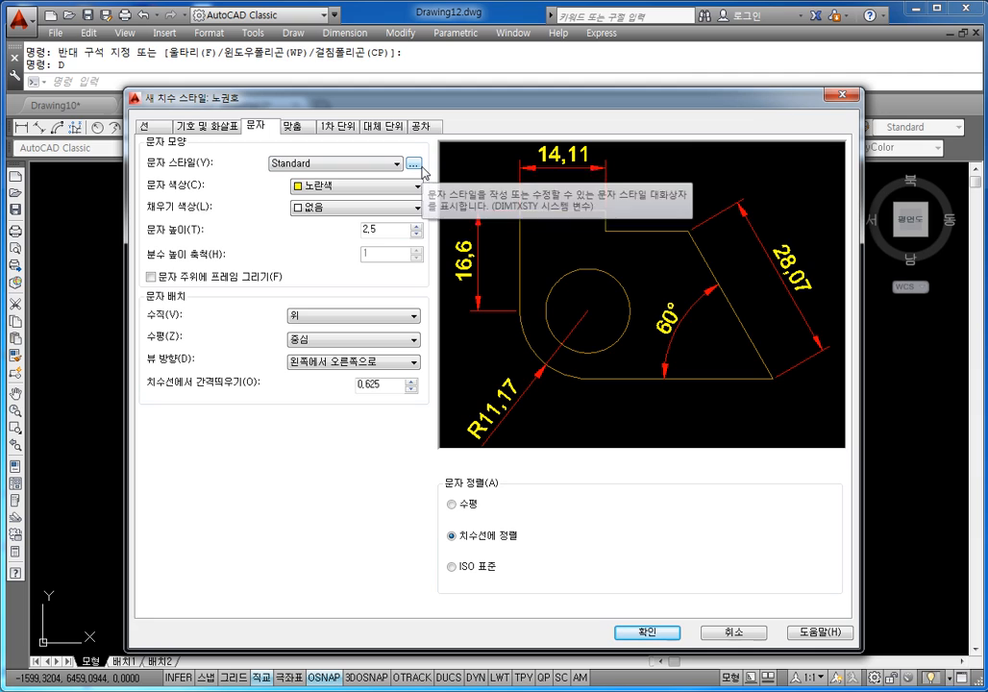
left_click(297, 168)
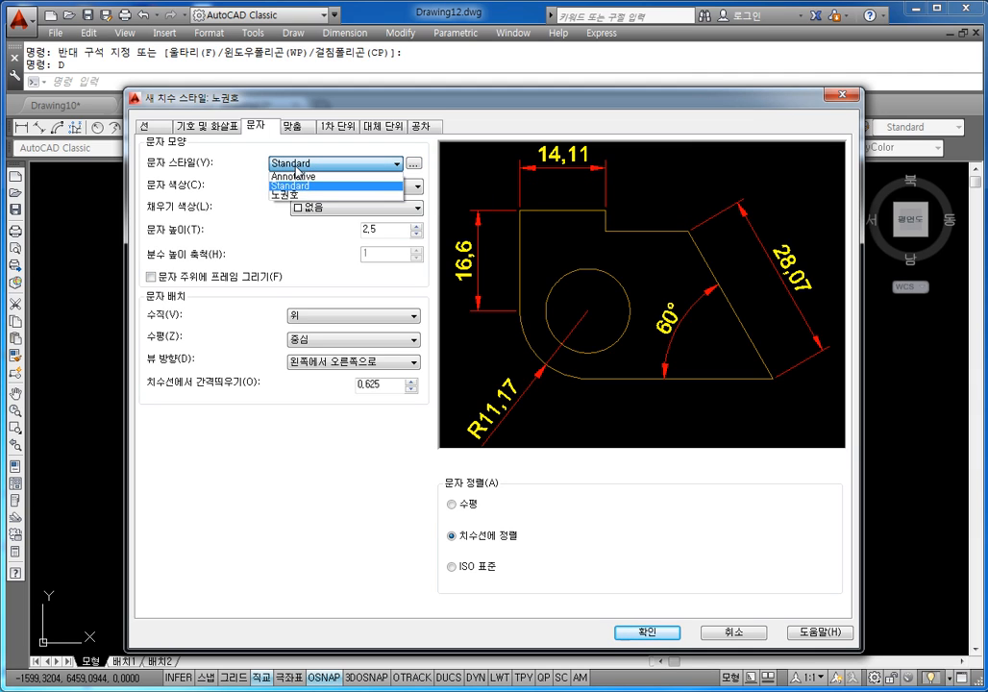
left_click(296, 198)
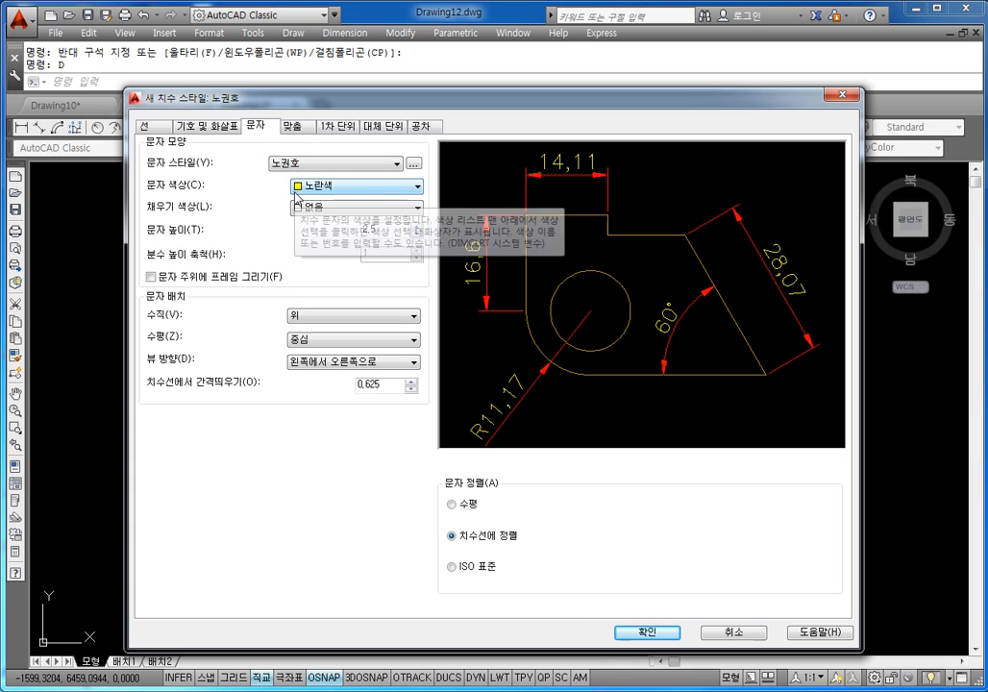
left_click(322, 163)
left_click(294, 195)
left_click(296, 168)
left_click(297, 195)
left_click(304, 164)
left_click(296, 195)
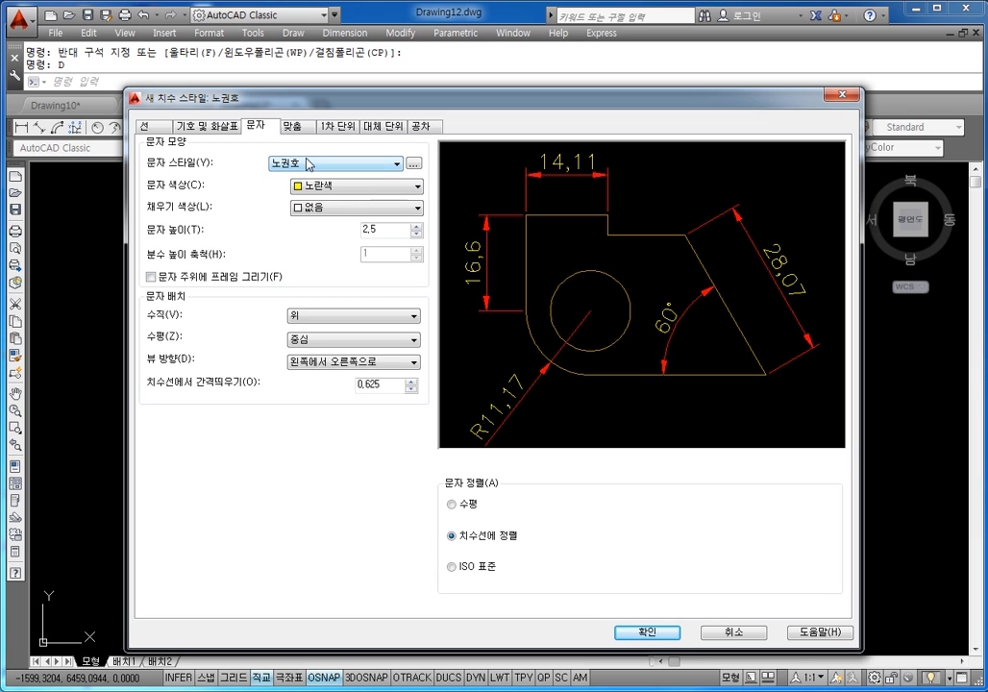
left_click(293, 163)
left_click(304, 196)
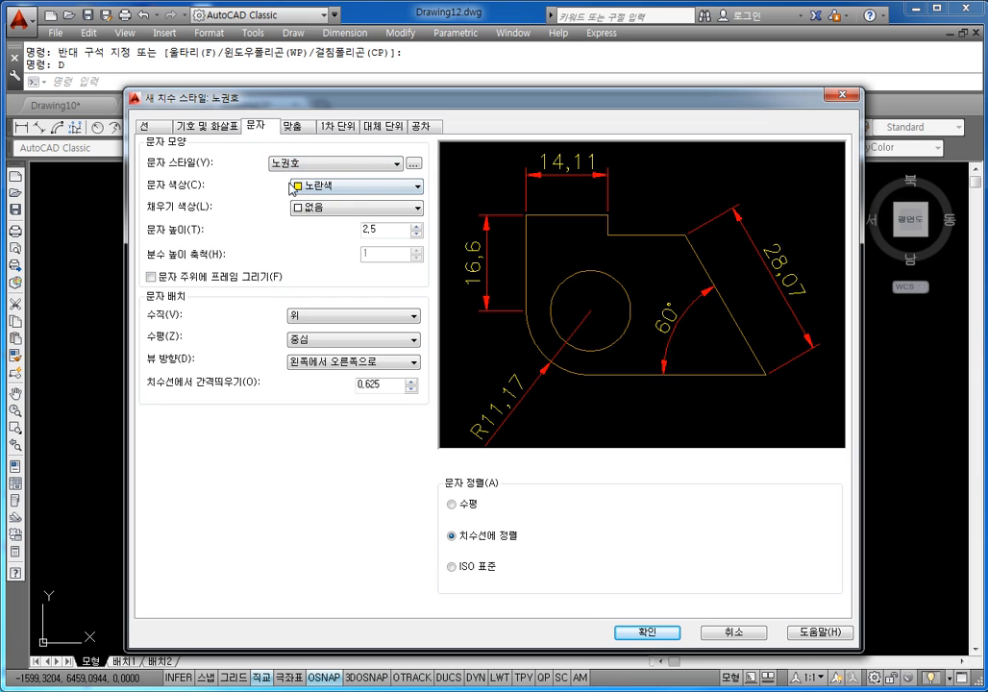
left_click(663, 634)
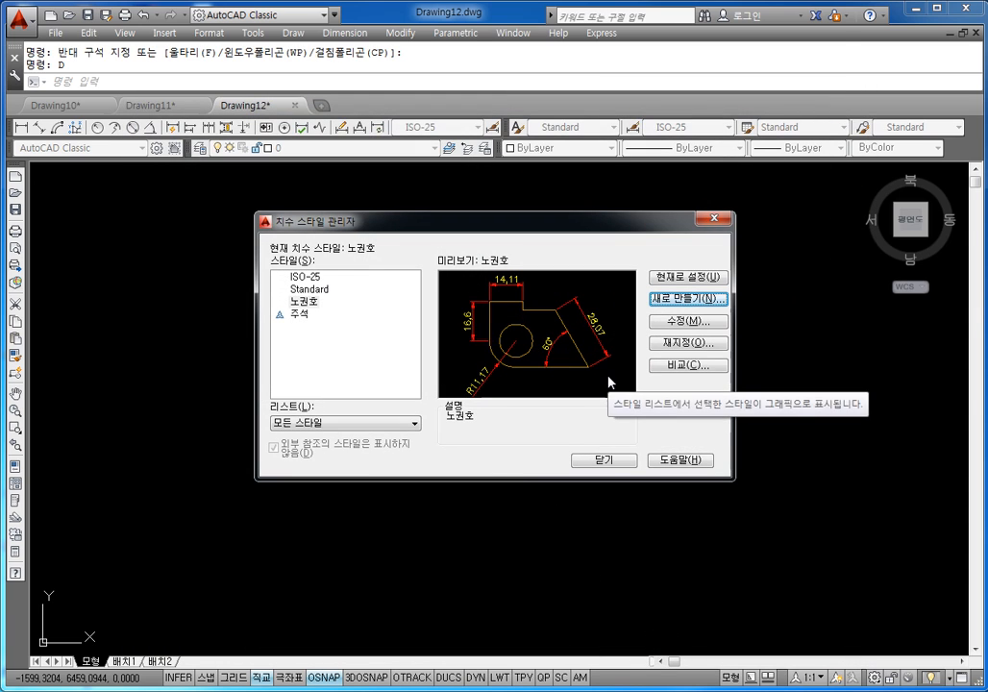
left_click(600, 460)
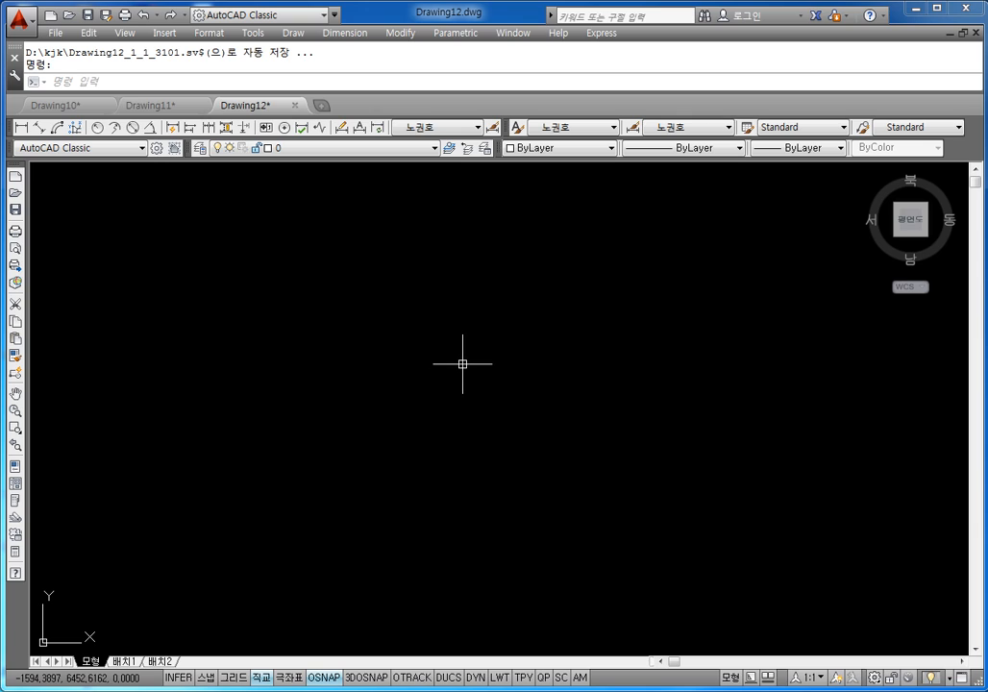
Draw a circle of radius 50 in the empty drawing area
key("Escape")
key("Escape")
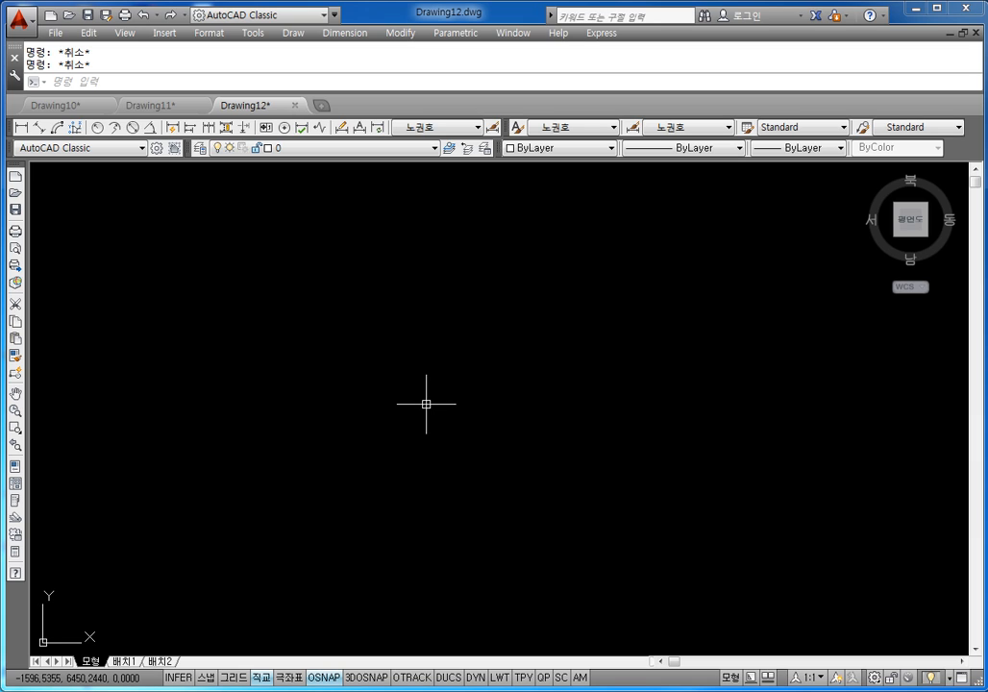
type("c")
key("BackSpace")
type("c")
key("Return")
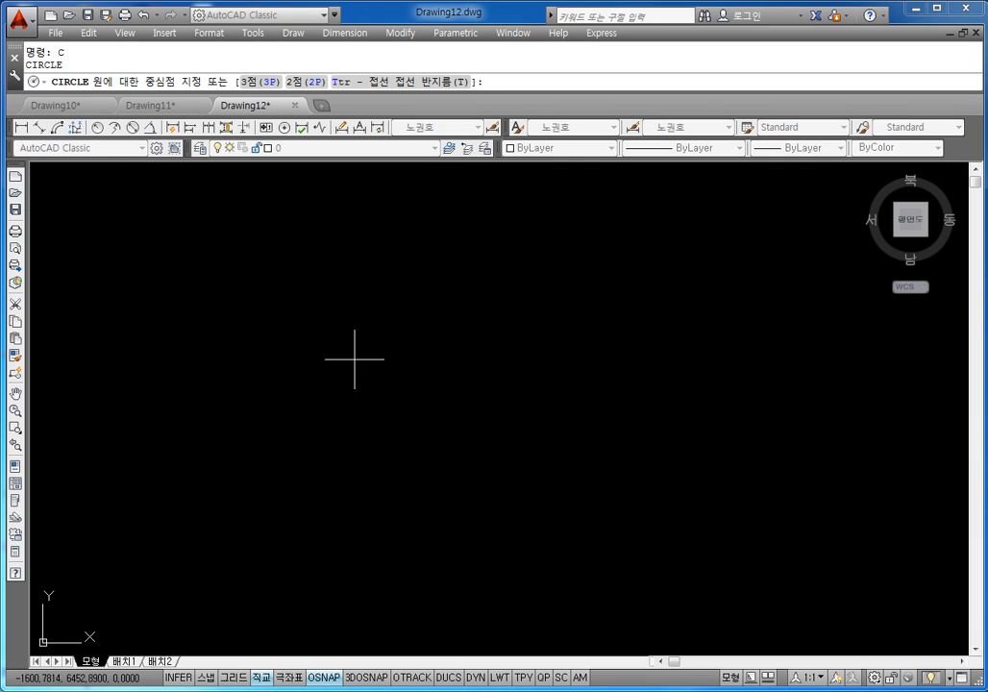
left_click(366, 366)
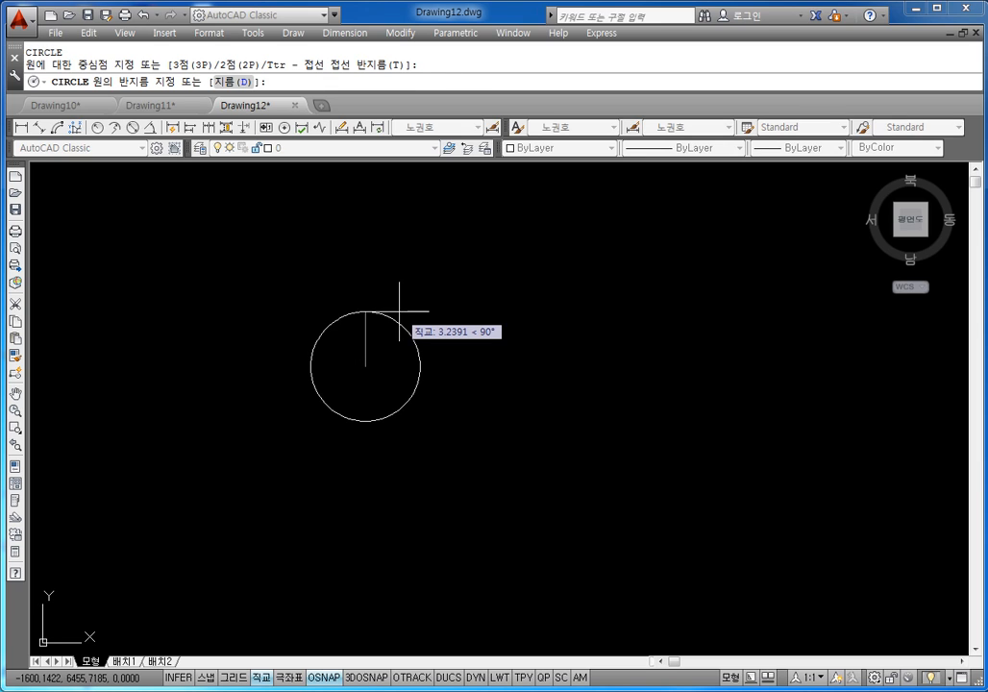
key("Escape")
key("Escape")
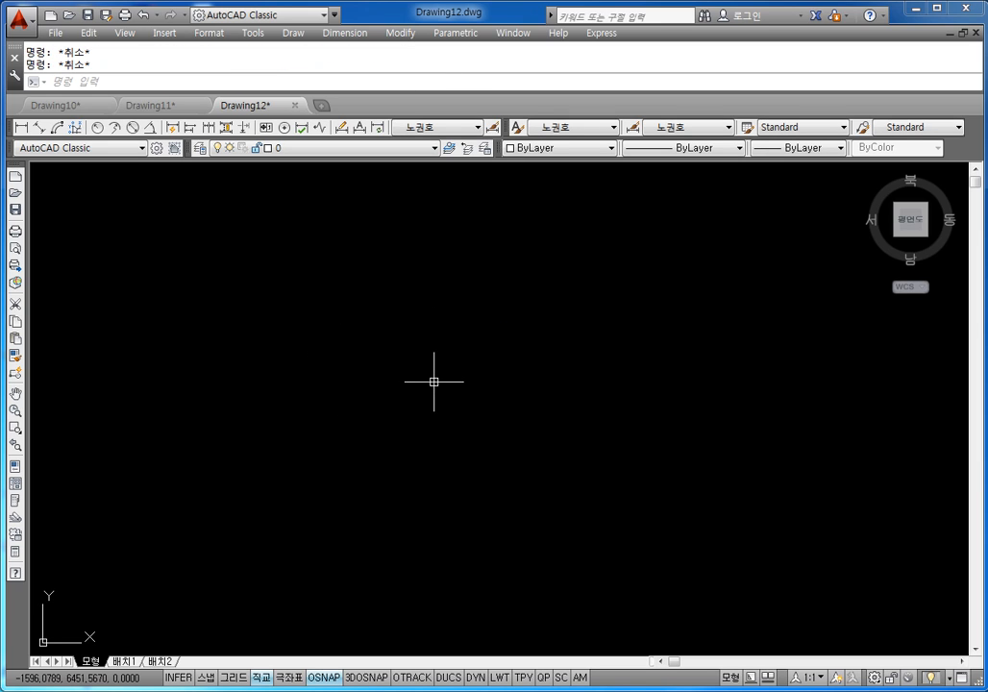
Move the large circle to the 중심선 layer and clear the selection
type("z")
key("Return")
type("e")
key("Return")
key("Return")
type("e")
key("Return")
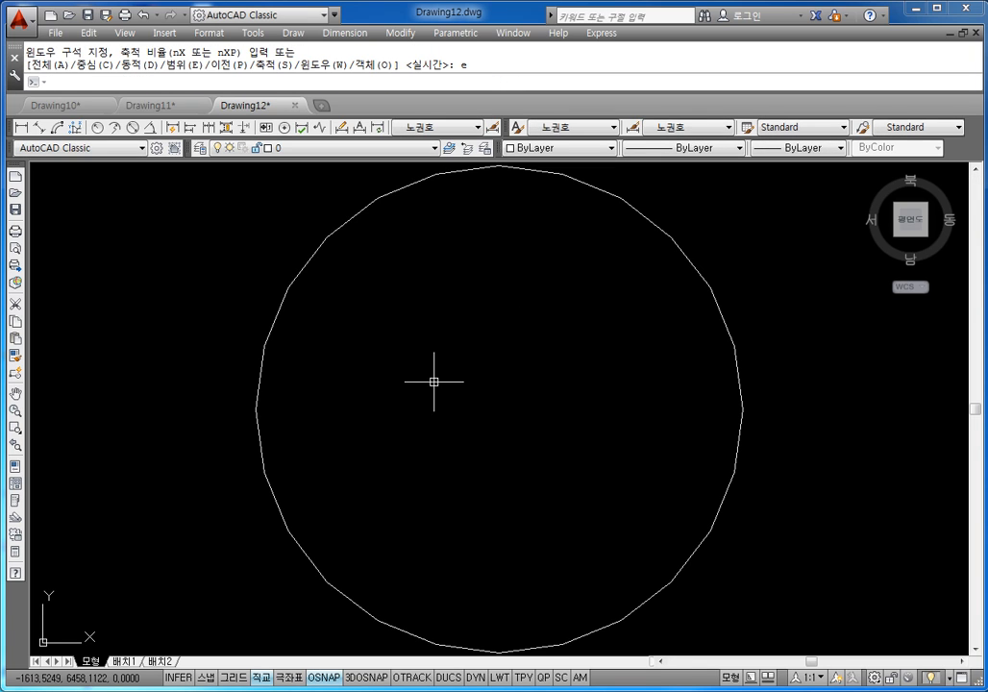
scroll(443, 375, "down", 5)
scroll(516, 332, "up", 2)
left_click(516, 333)
left_click(407, 293)
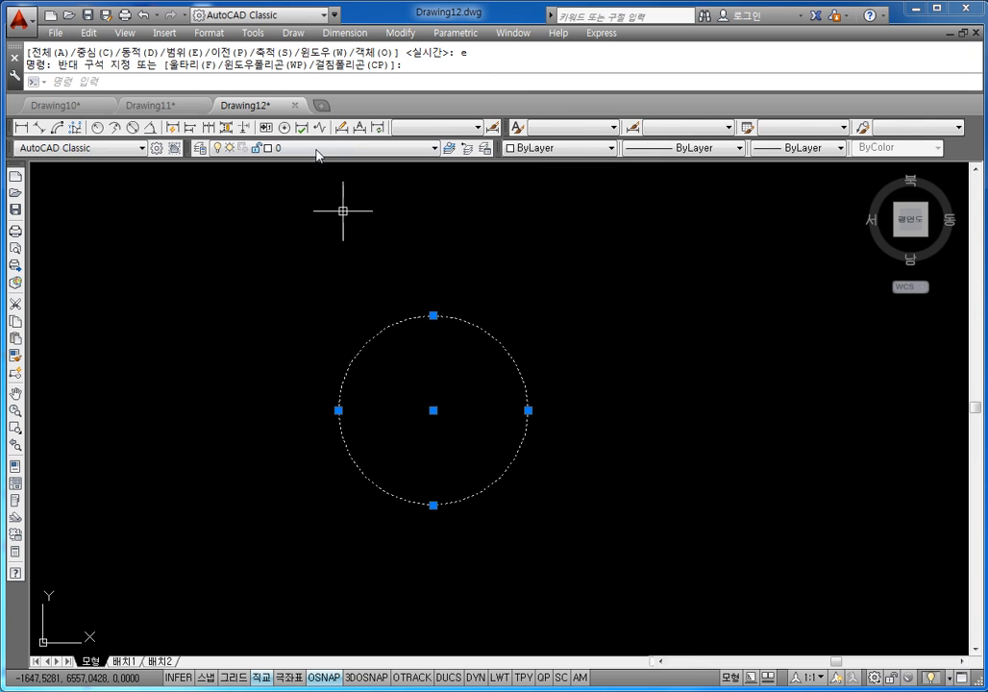
left_click(324, 149)
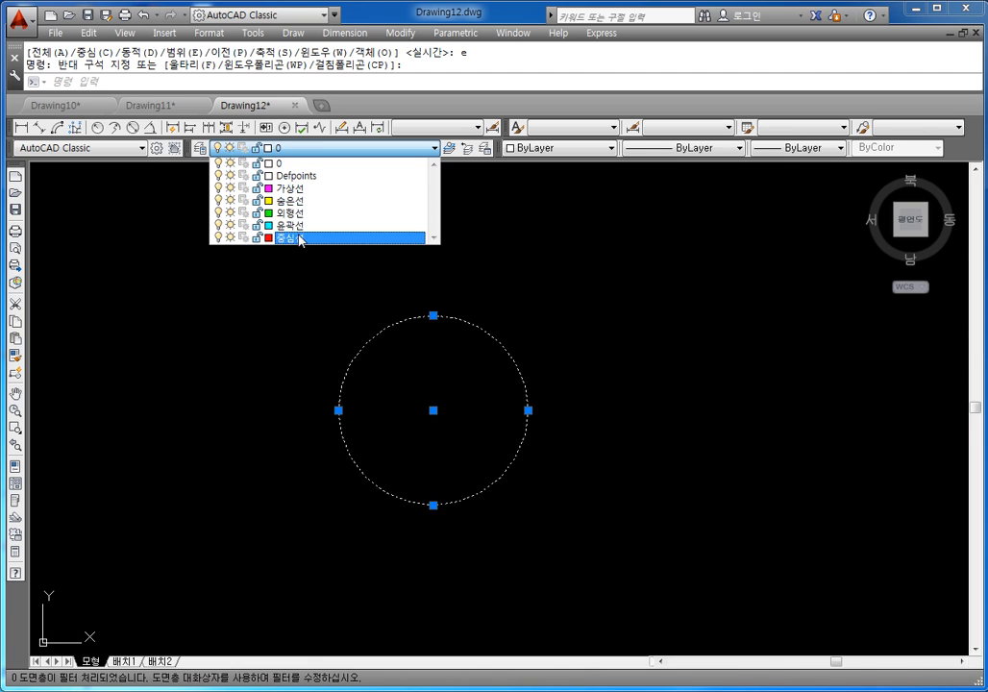
left_click(300, 237)
key("Escape")
key("Escape")
Draw a circle of radius 5 centred on the large circle's right quadrant point
scroll(452, 360, "up", 2)
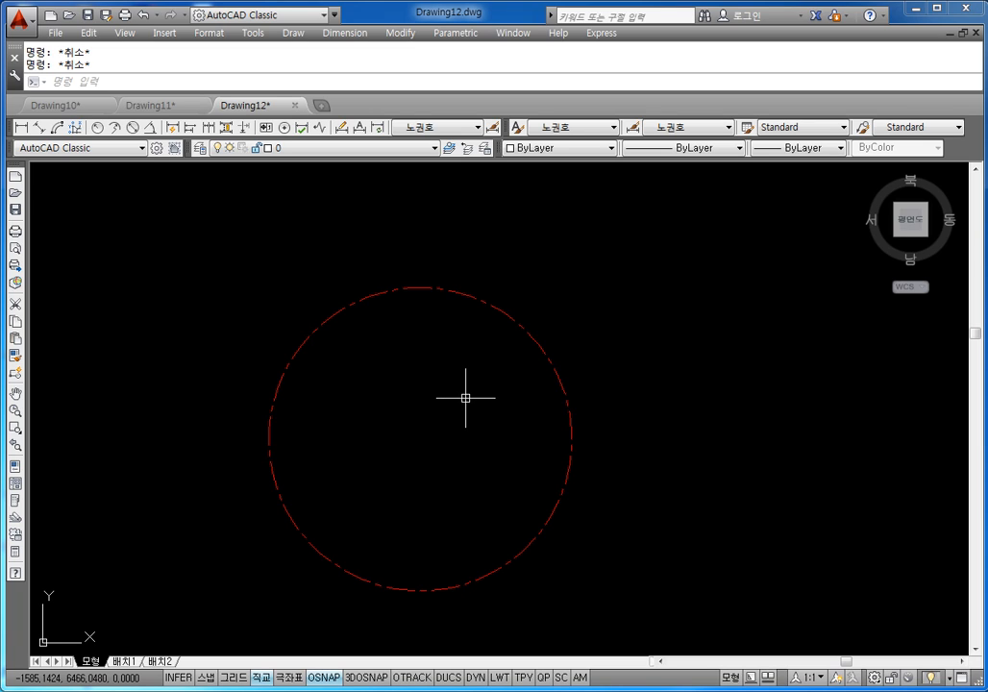
type("c")
key("Return")
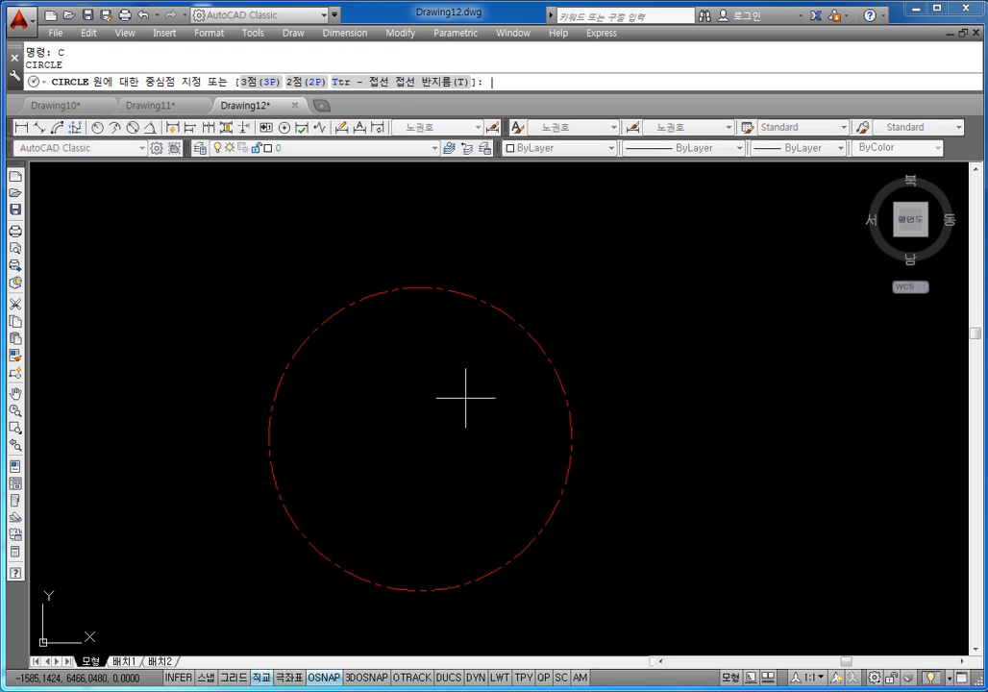
left_click(570, 438)
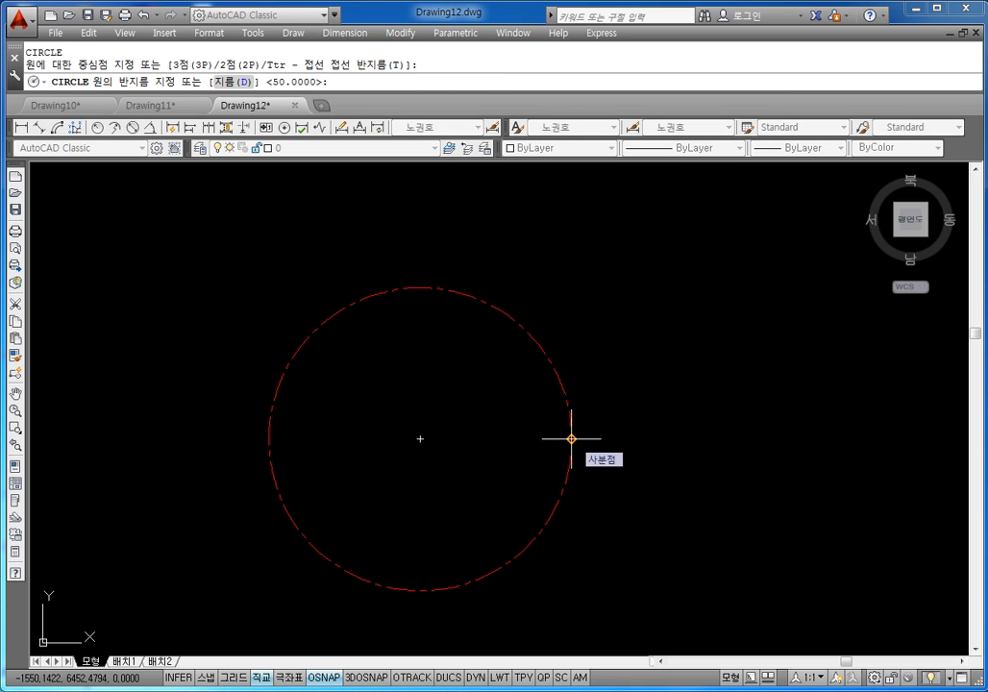
type("5")
key("Return")
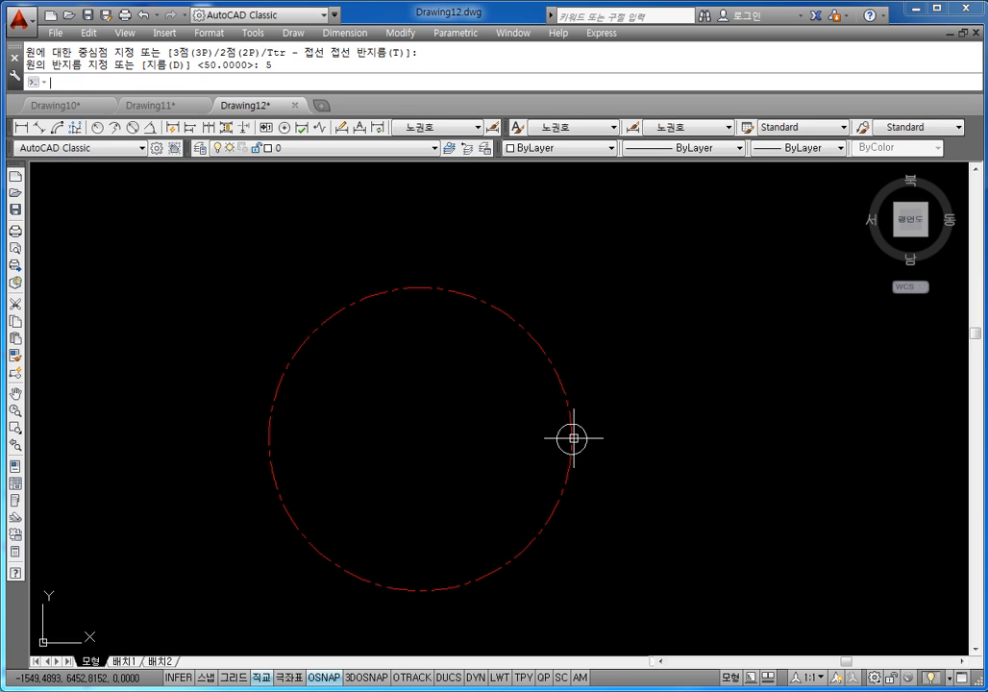
Draw a circle of radius 5 centred on the large circle's top quadrant point
type("c")
key("Return")
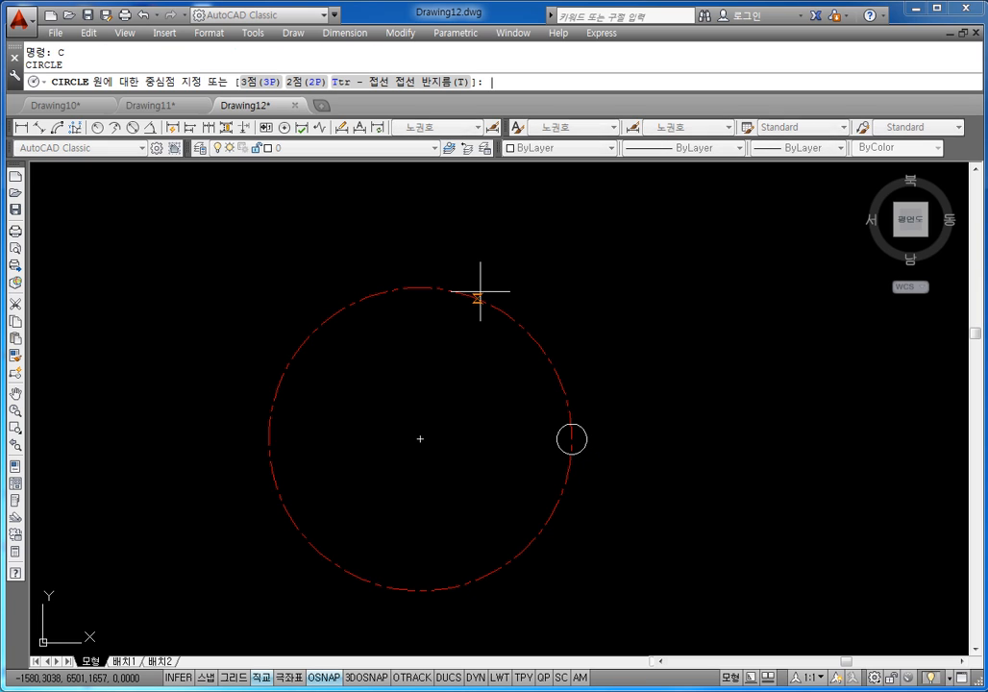
left_click(427, 290)
type("5")
key("Return")
key("Escape")
Move both small circles to the 외형선 layer and make that layer current
left_click(431, 277)
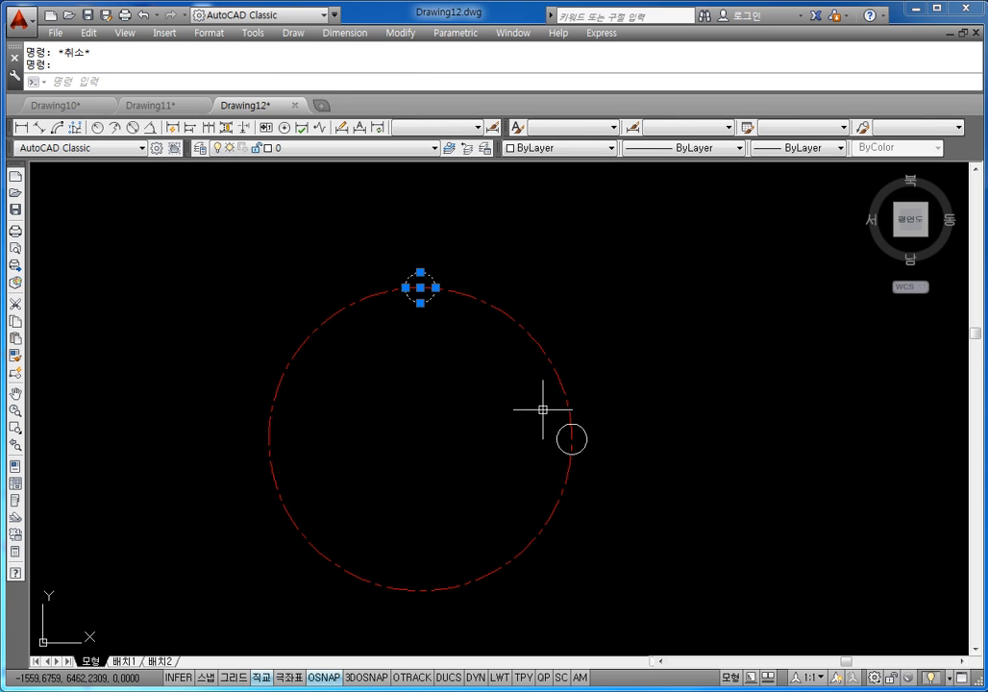
left_click(582, 425)
left_click(327, 148)
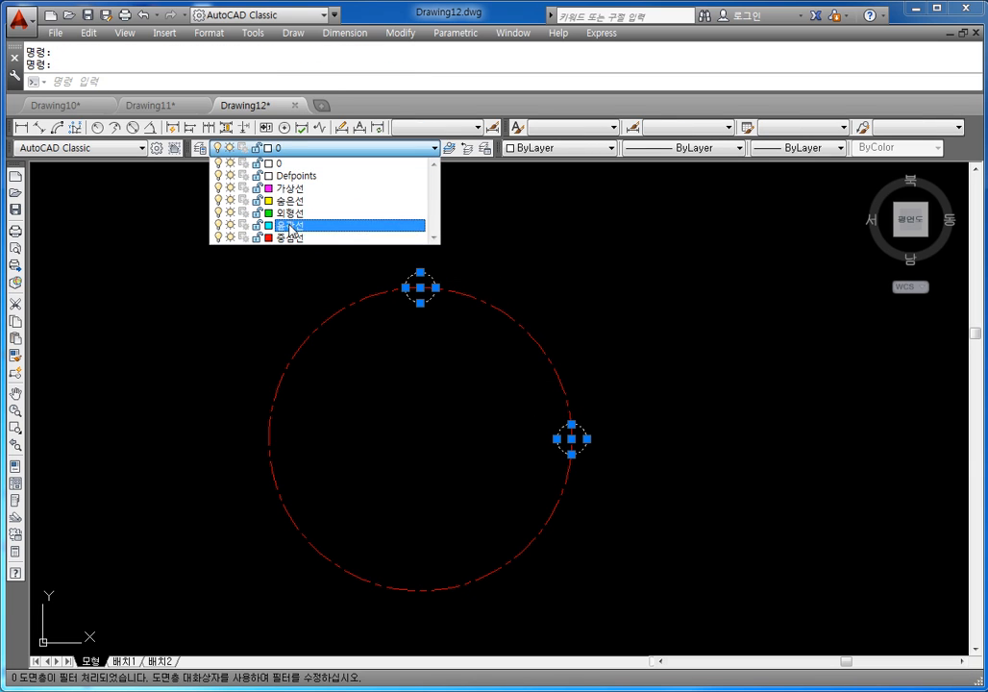
left_click(291, 214)
key("Escape")
key("Escape")
left_click(325, 148)
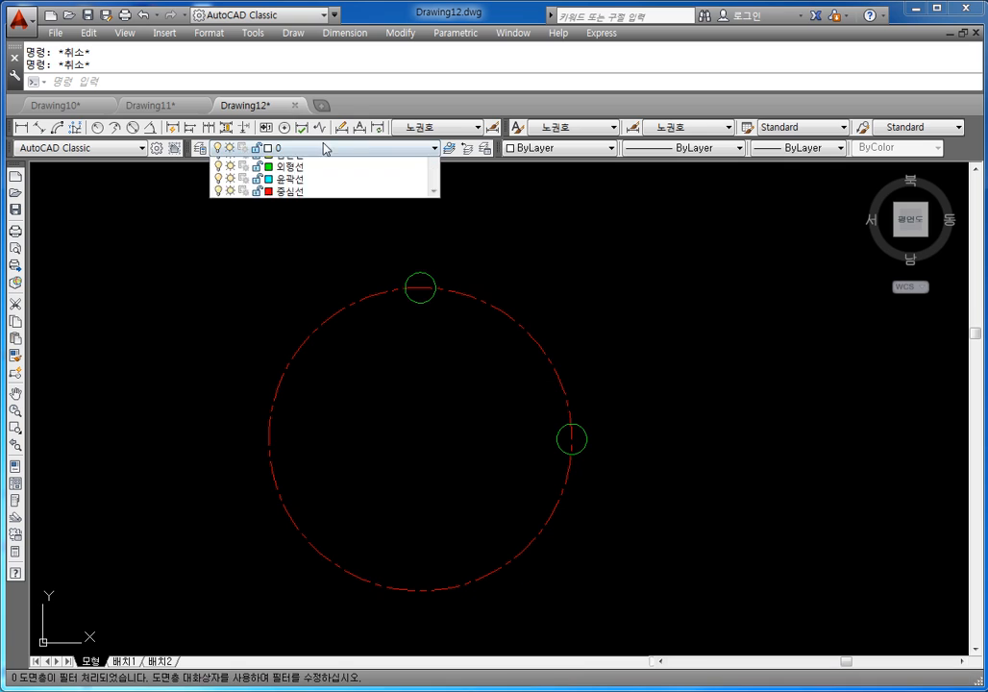
left_click(287, 212)
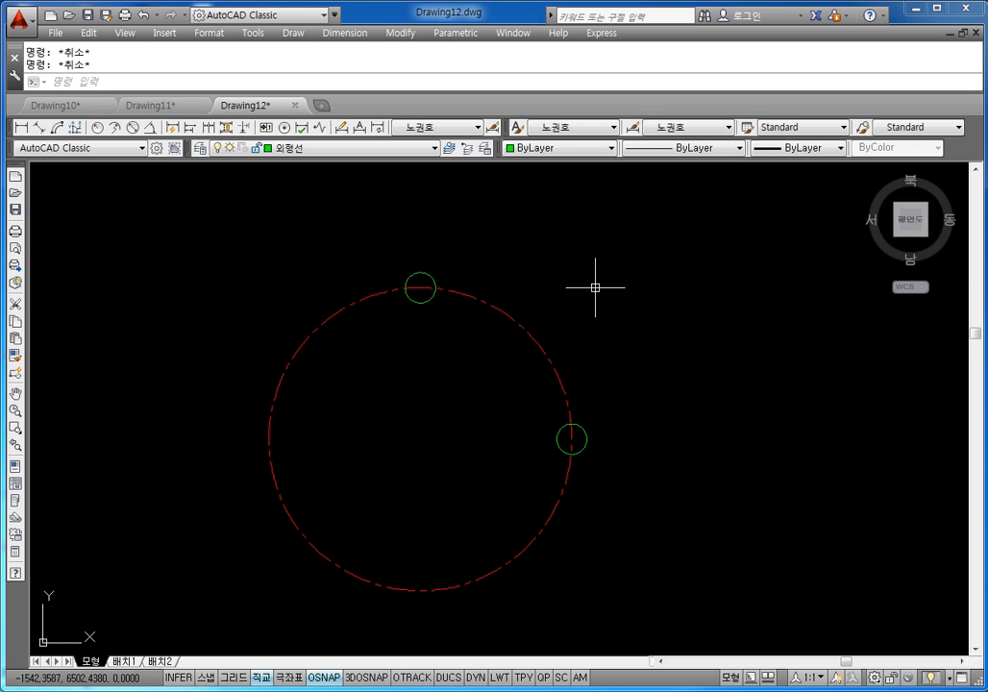
Create a polar array of the top small circle around the large circle's centre
type("ar")
key("Return")
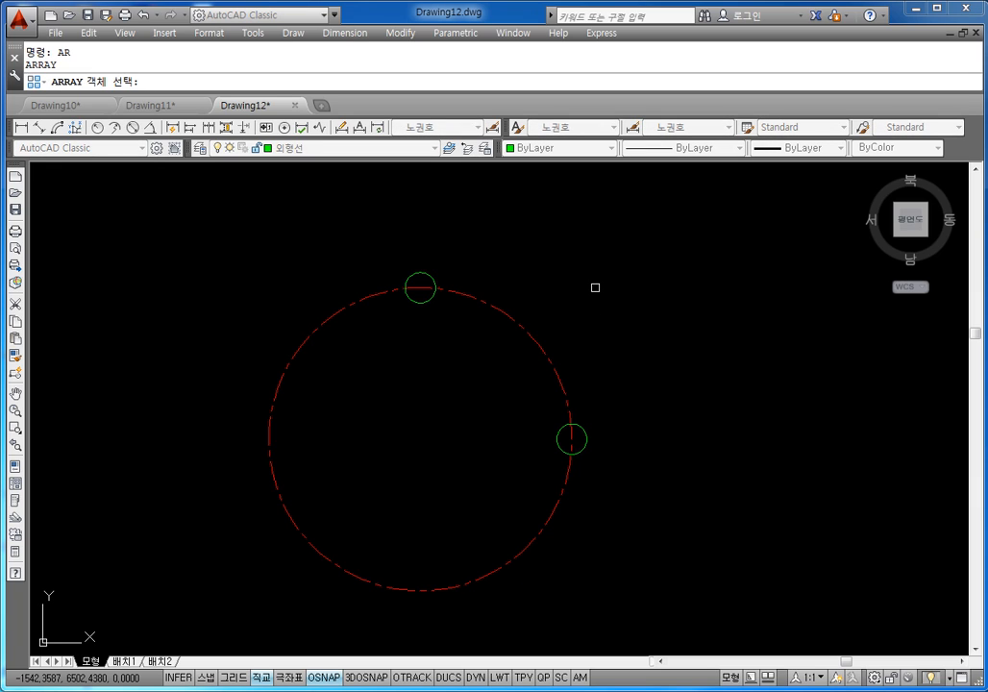
left_click(428, 275)
key("Return")
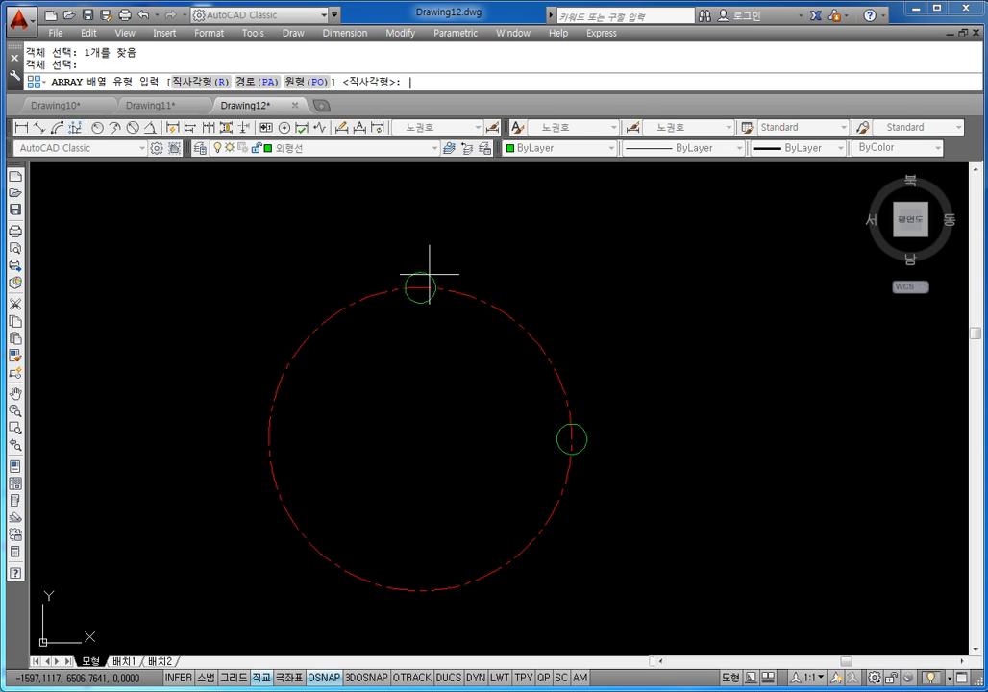
type("po")
key("Return")
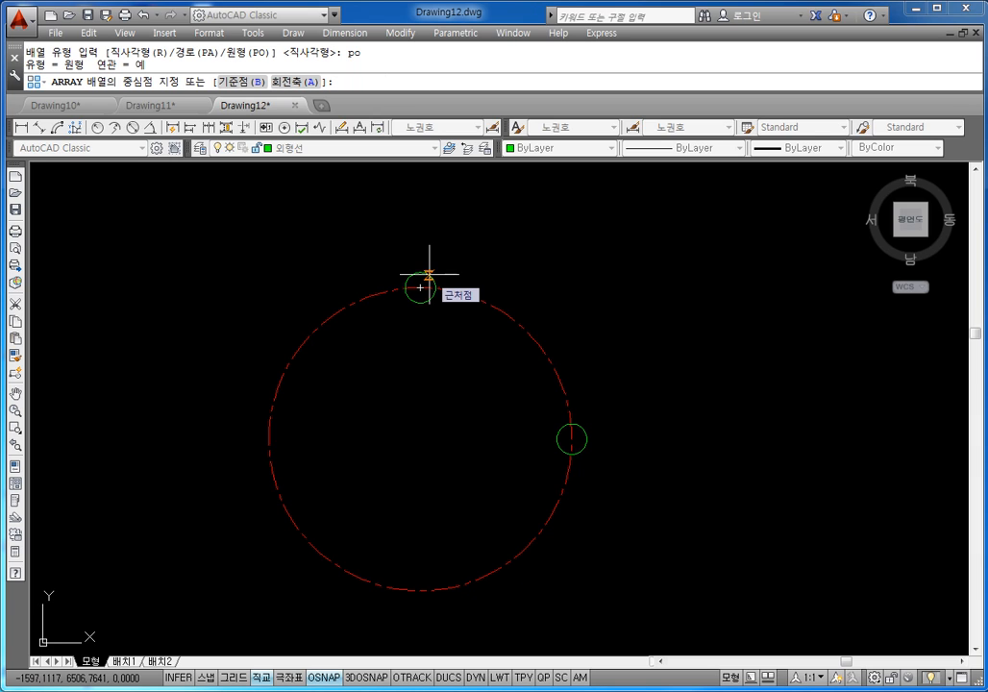
left_click(420, 439)
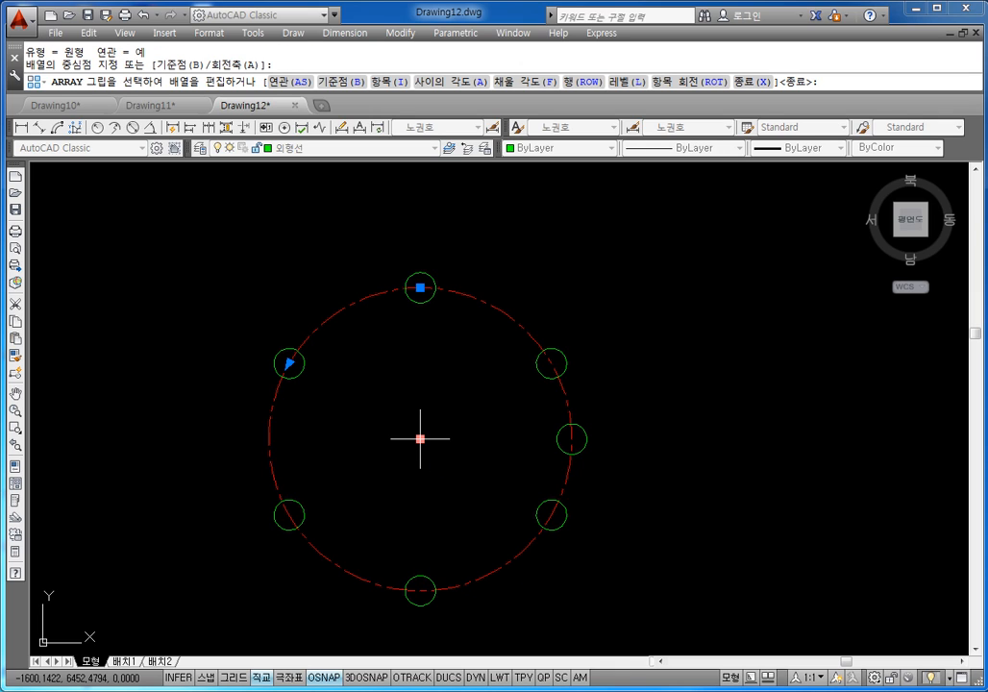
Set the polar array to 5 items with a fill angle of 90 degrees and finish it
type("i")
key("Return")
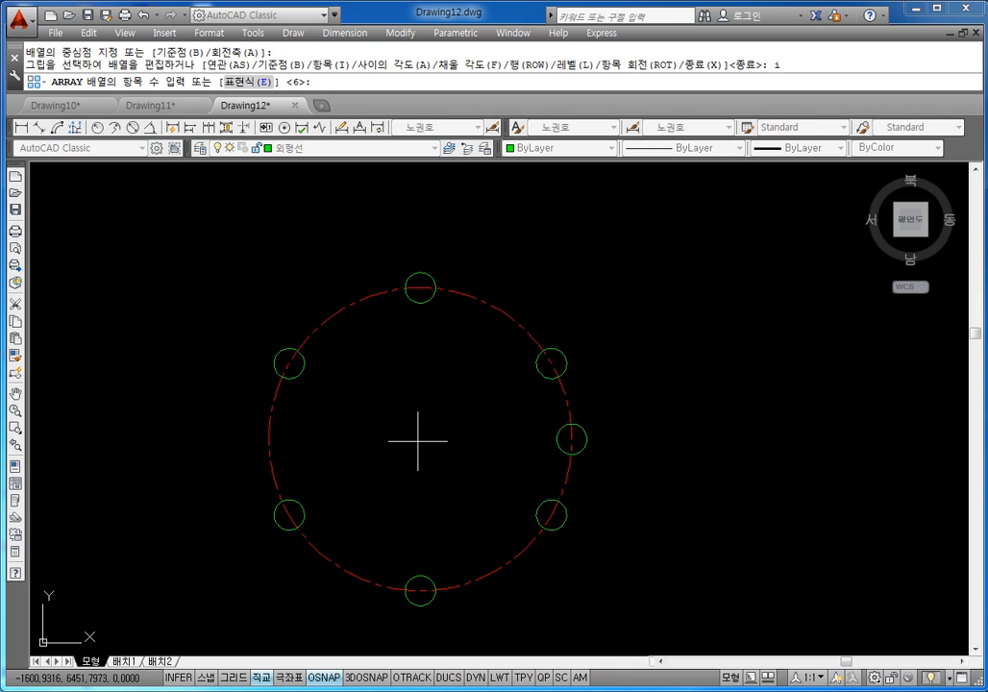
type("5")
key("Return")
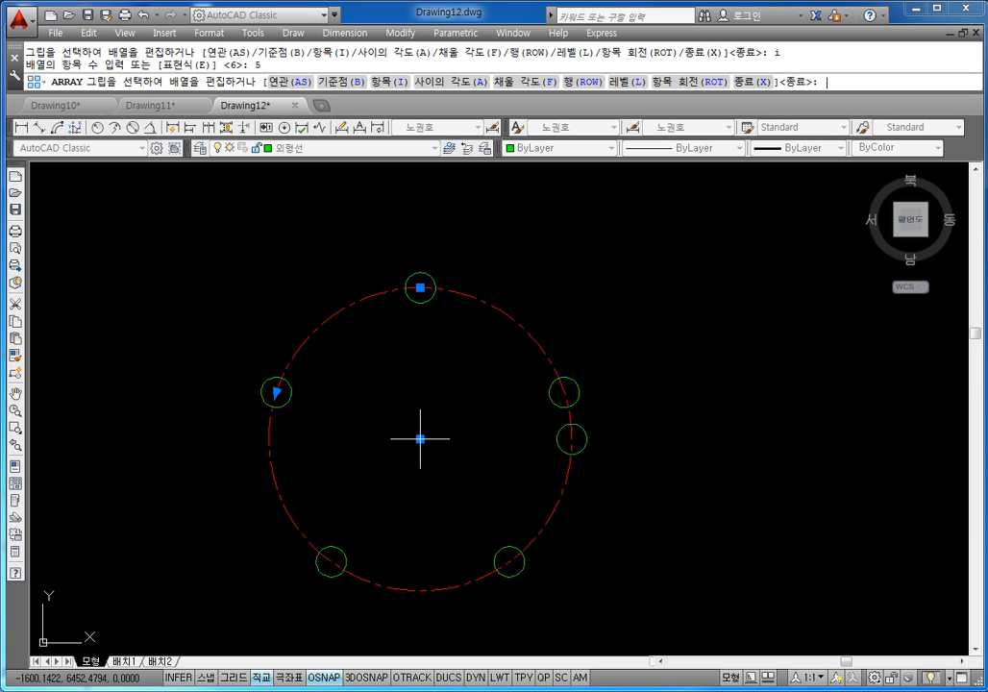
type("f")
key("Return")
type("90")
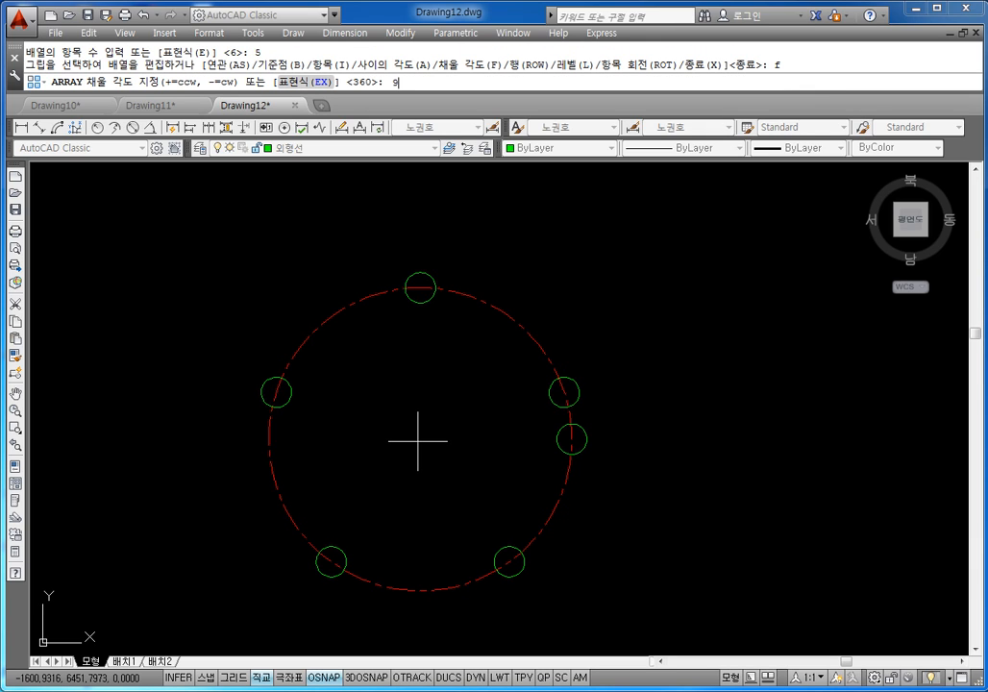
key("Return")
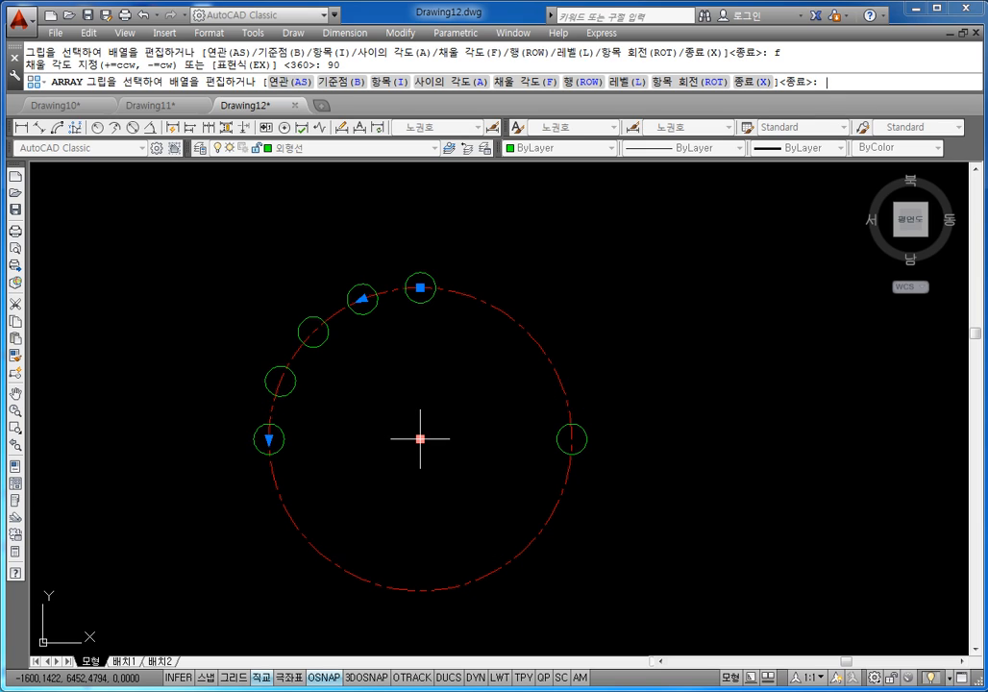
key("Return")
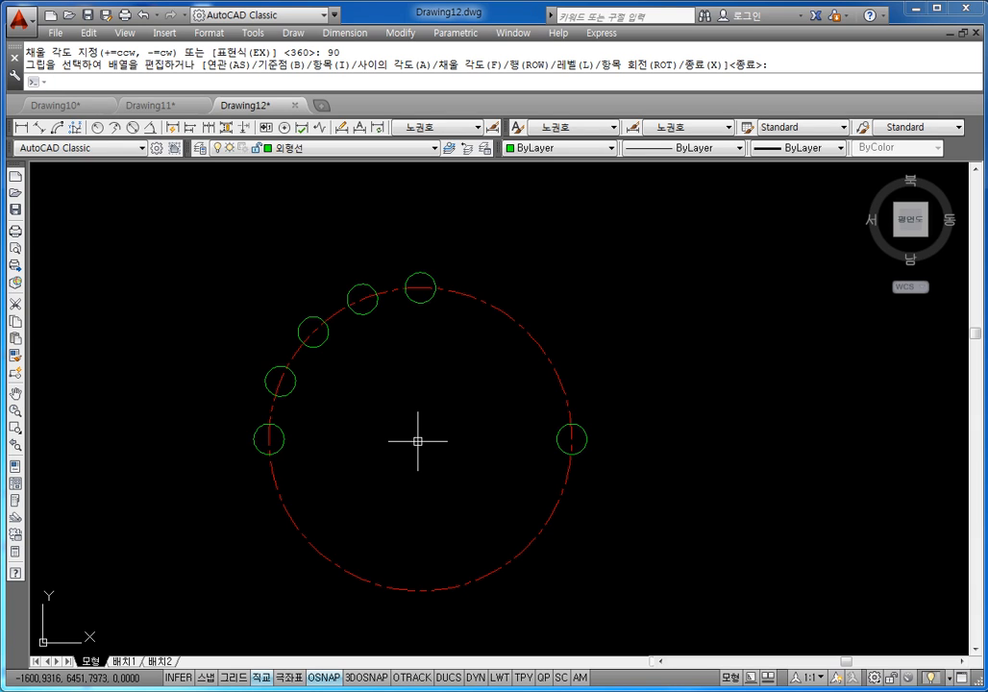
Create a polar array of the small circle at the large circle's right quadrant around the large circle's centre
type("ar")
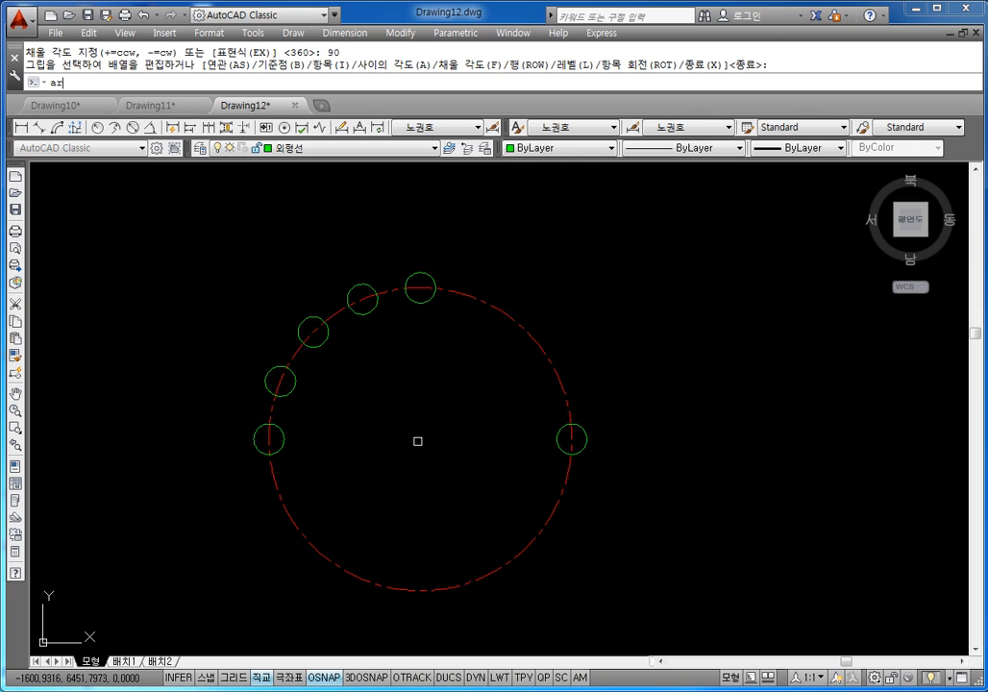
key("Return")
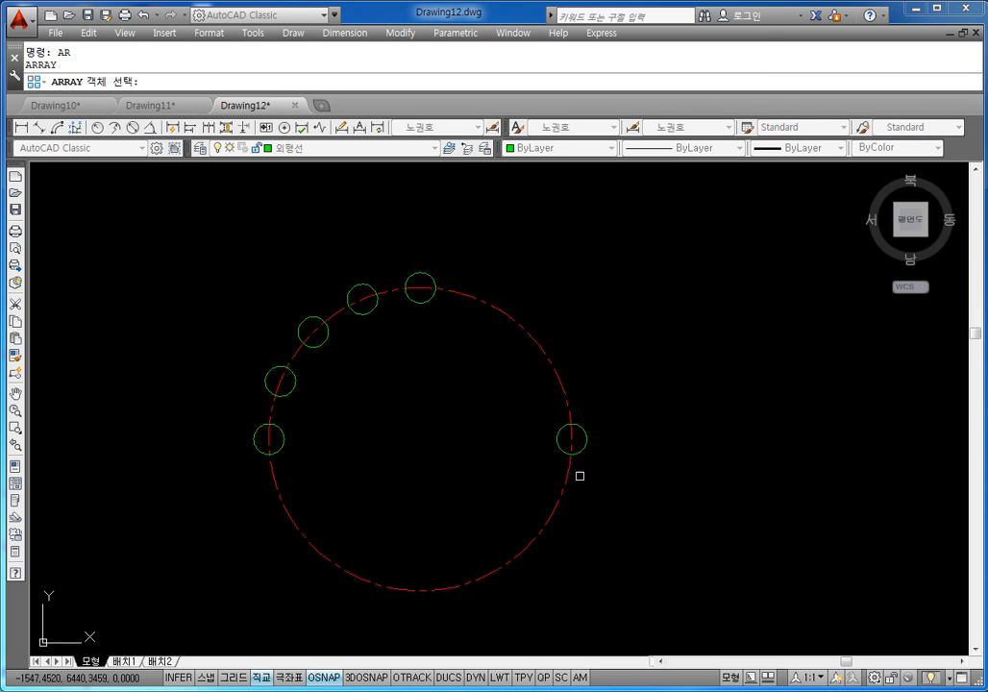
left_click(578, 454)
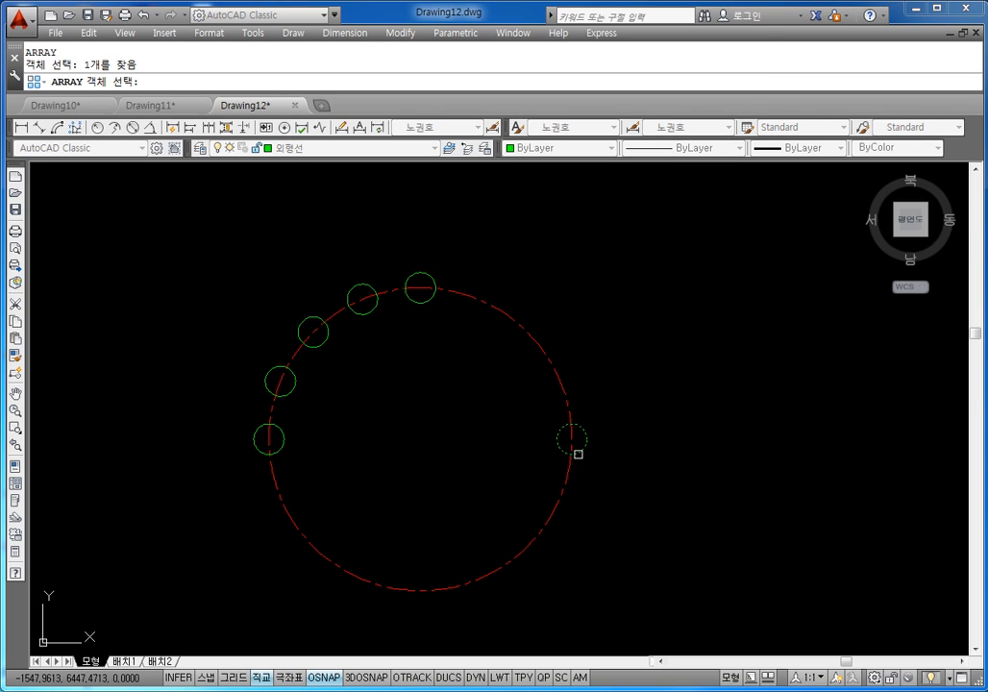
key("Return")
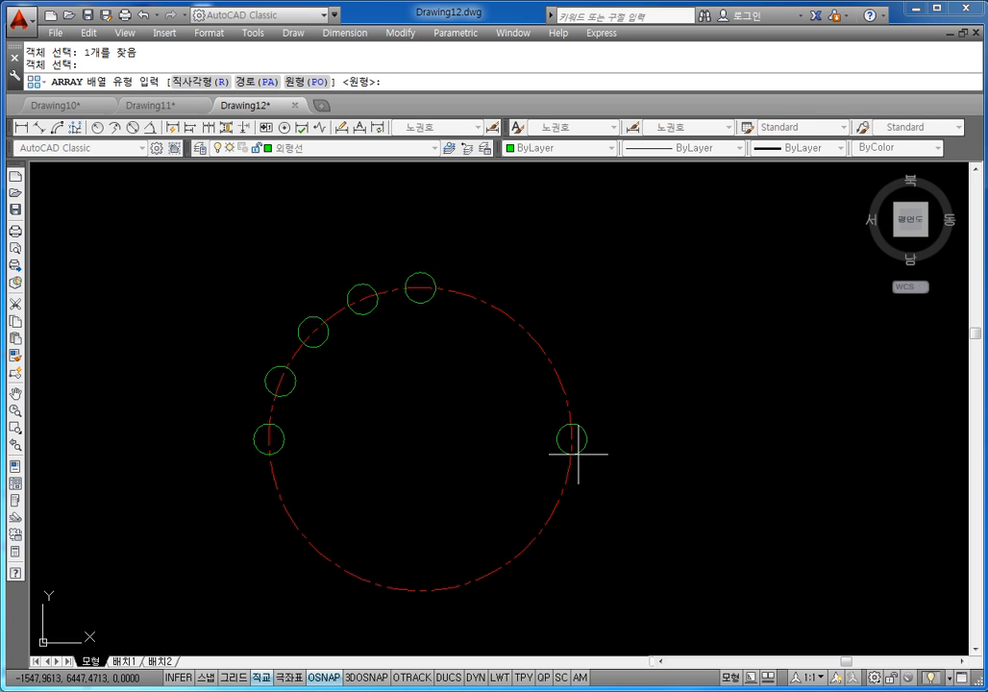
type("po")
key("Return")
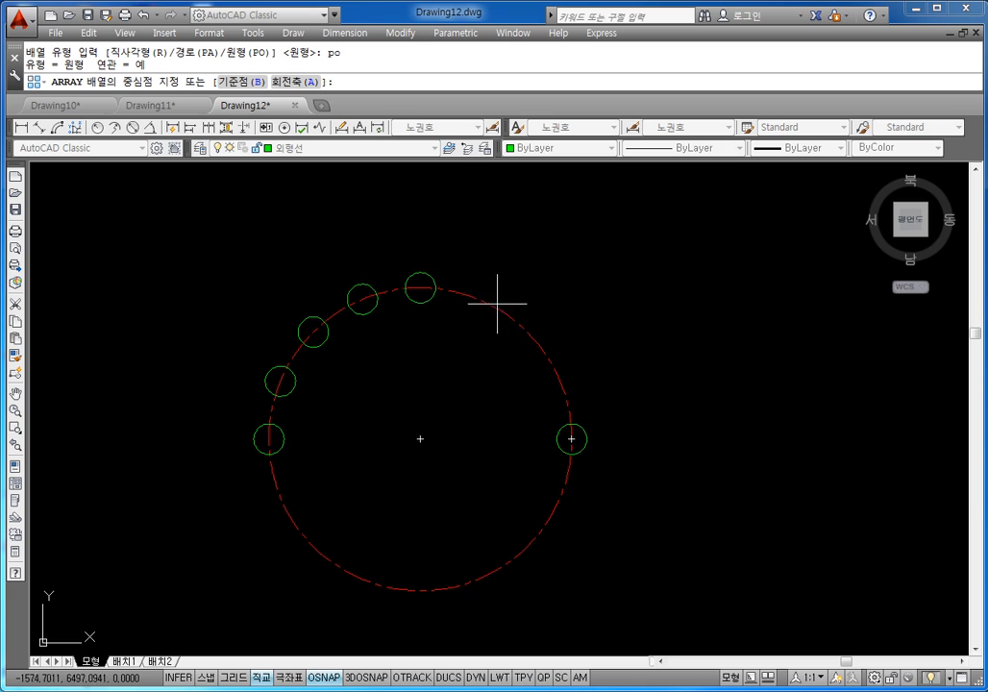
left_click(420, 440)
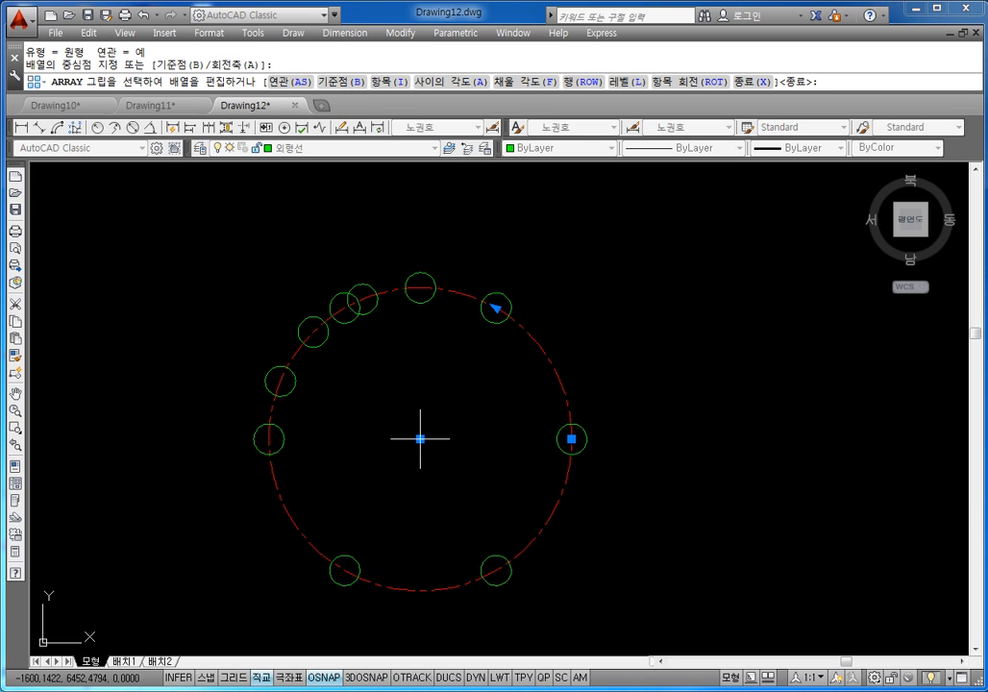
Set the new polar array to 5 items with a fill angle of -90 degrees and finish it
type("i")
key("Return")
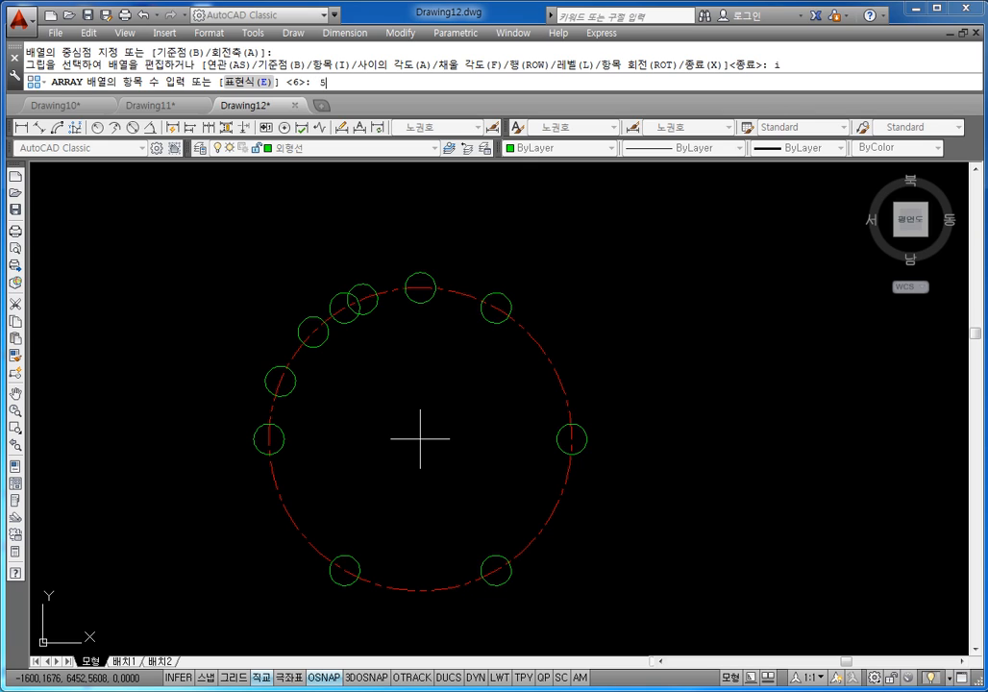
type("5")
key("Return")
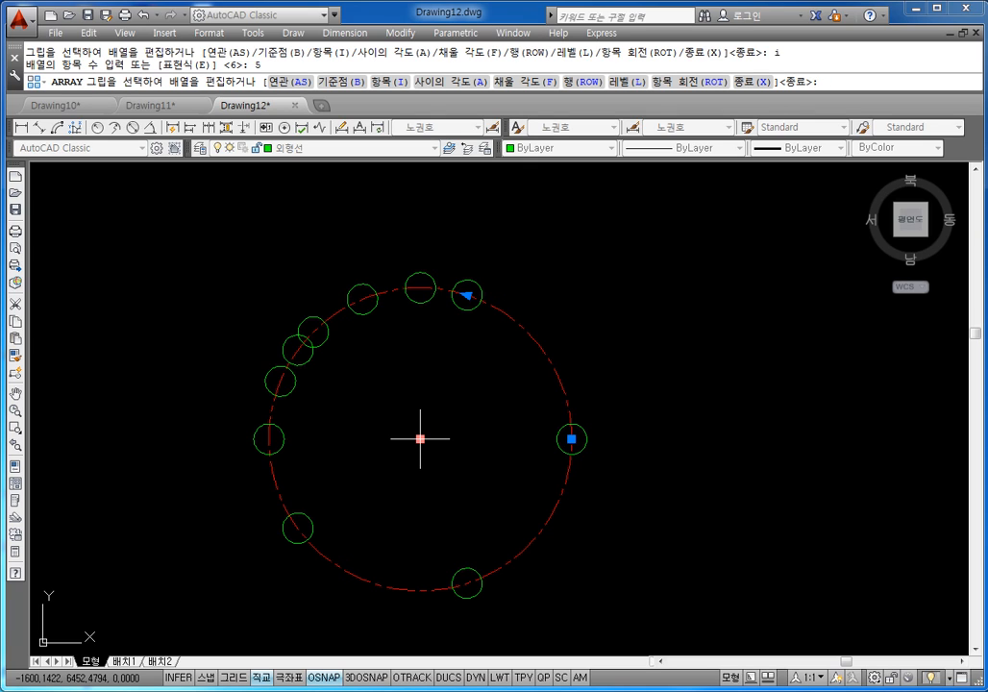
type("f")
key("Return")
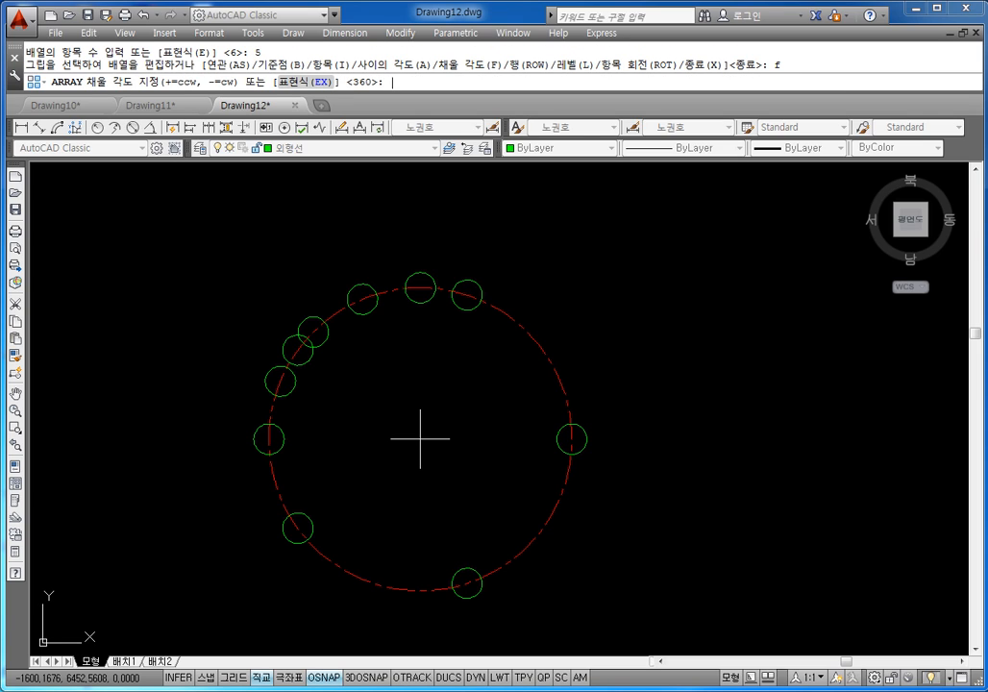
type("-90")
key("Return")
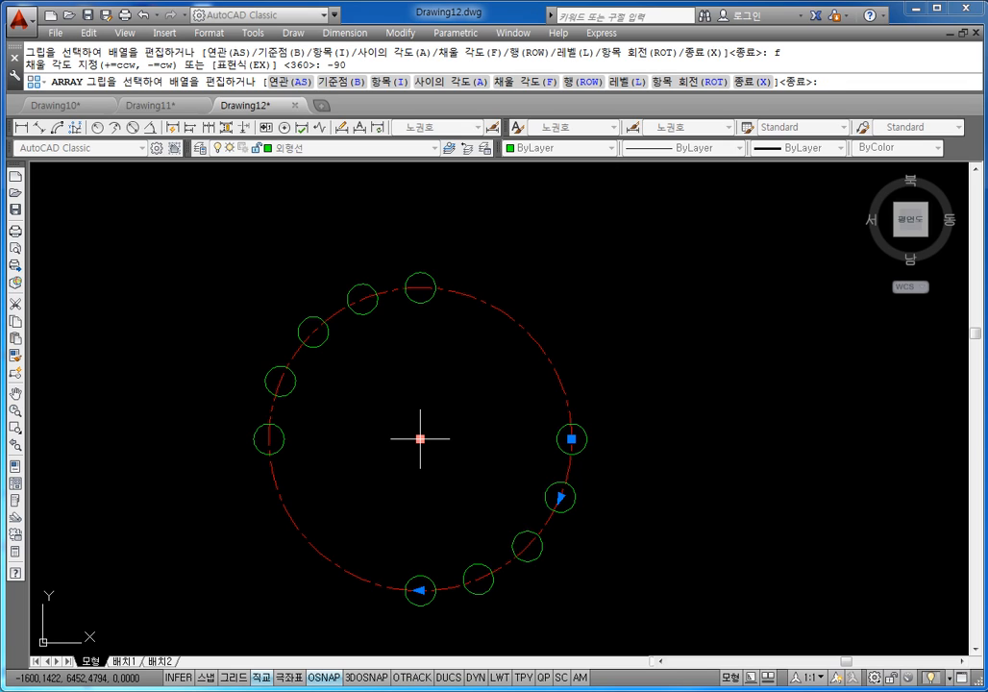
key("Escape")
key("Escape")
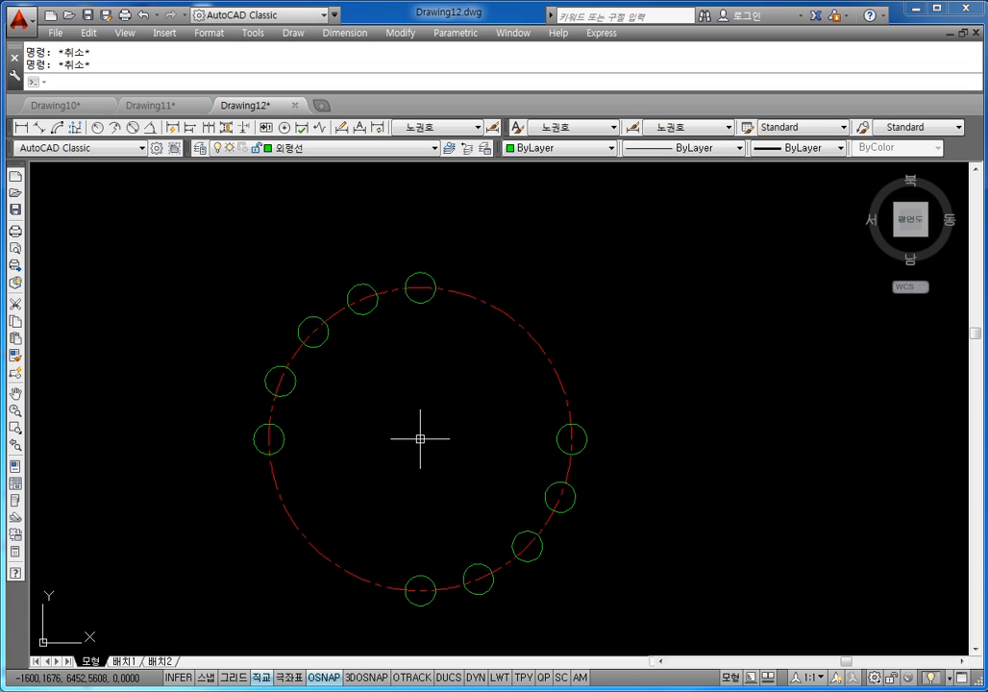
Draw a circle of radius 70 concentric with the centre-line circle
scroll(399, 419, "down", 4)
scroll(411, 415, "up", 2)
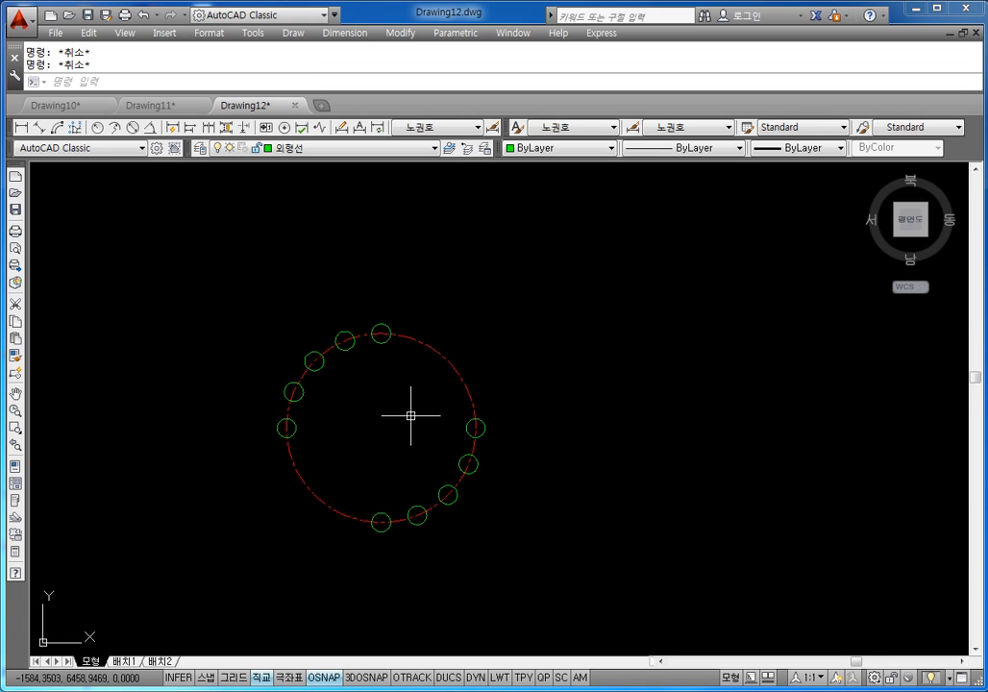
type("c")
key("Return")
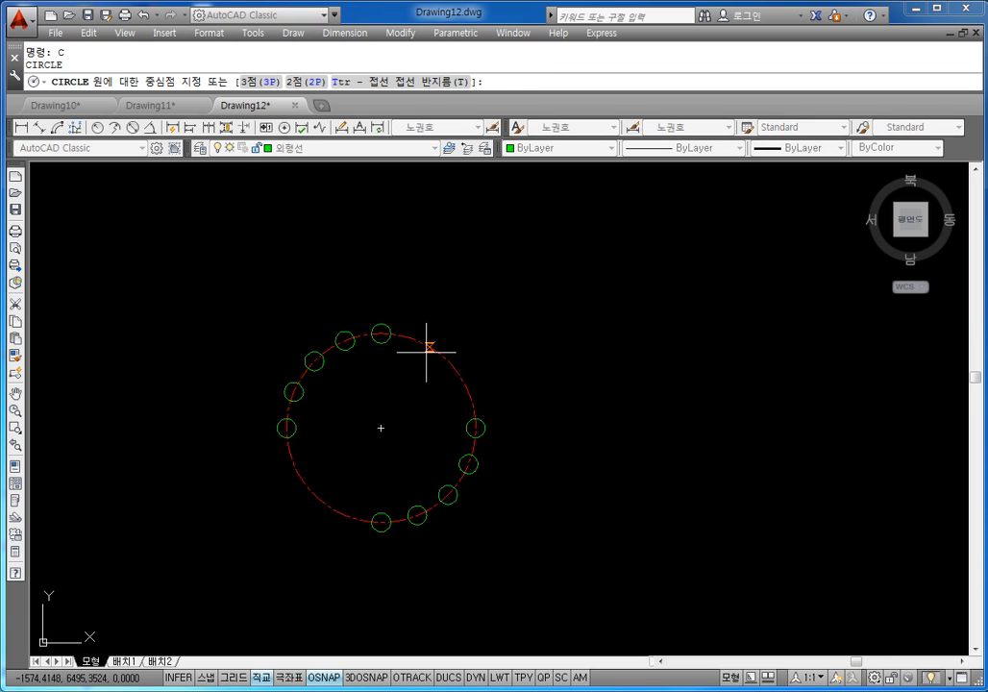
left_click(379, 428)
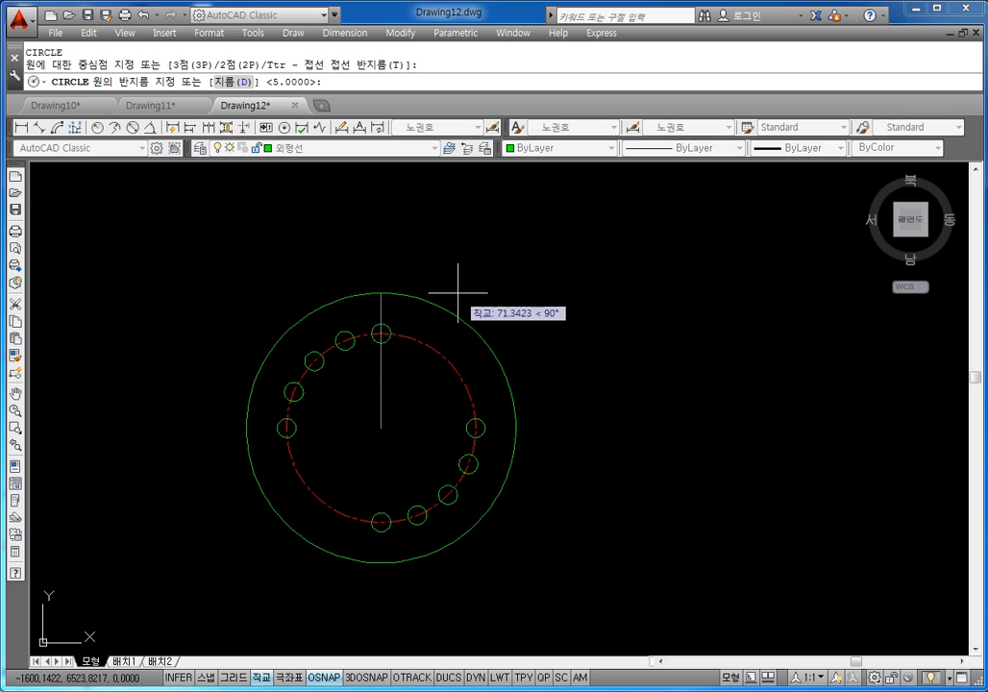
type("70")
key("Return")
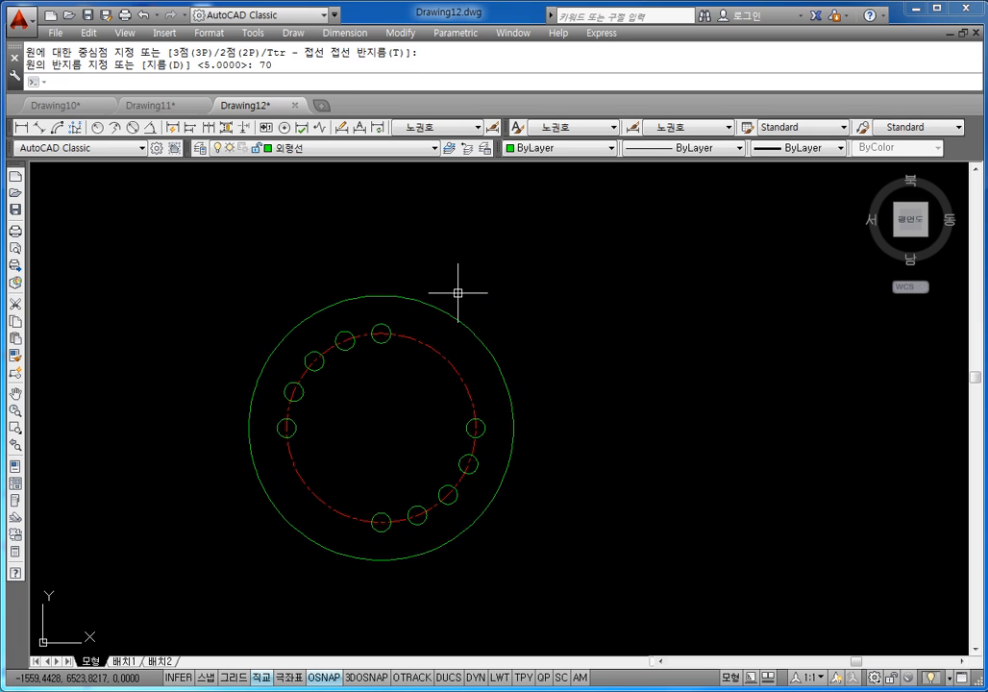
key("Escape")
key("Escape")
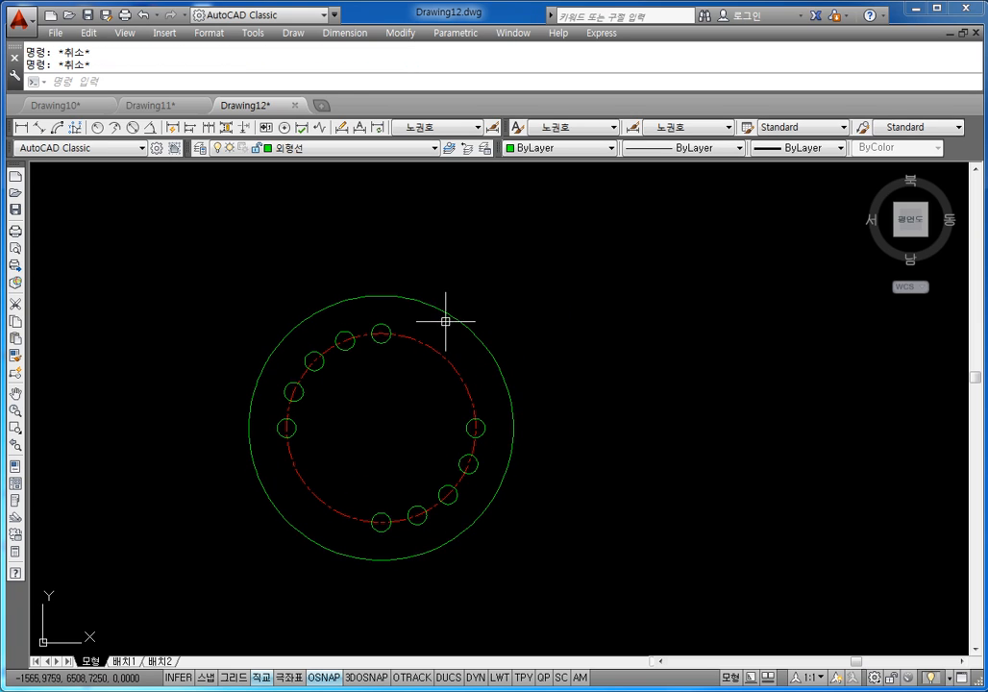
Draw a vertical line from the top quadrant to the bottom quadrant of the outer circle
type("l")
key("Return")
left_click(380, 295)
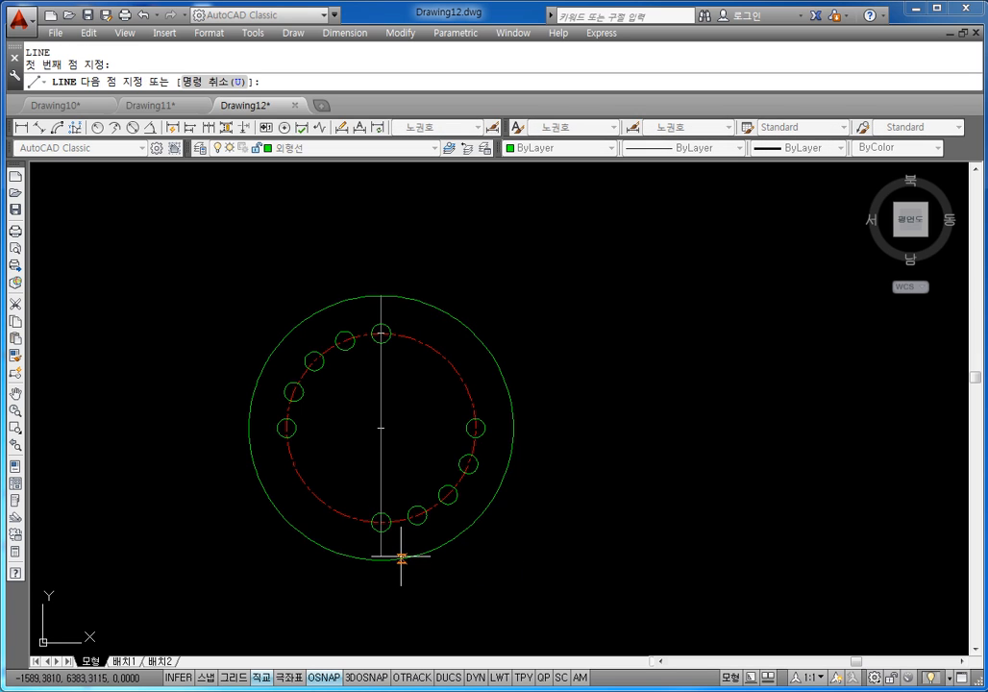
left_click(380, 560)
key("Escape")
key("Escape")
Draw a horizontal line between the outer circle's left and right quadrants
key("Return")
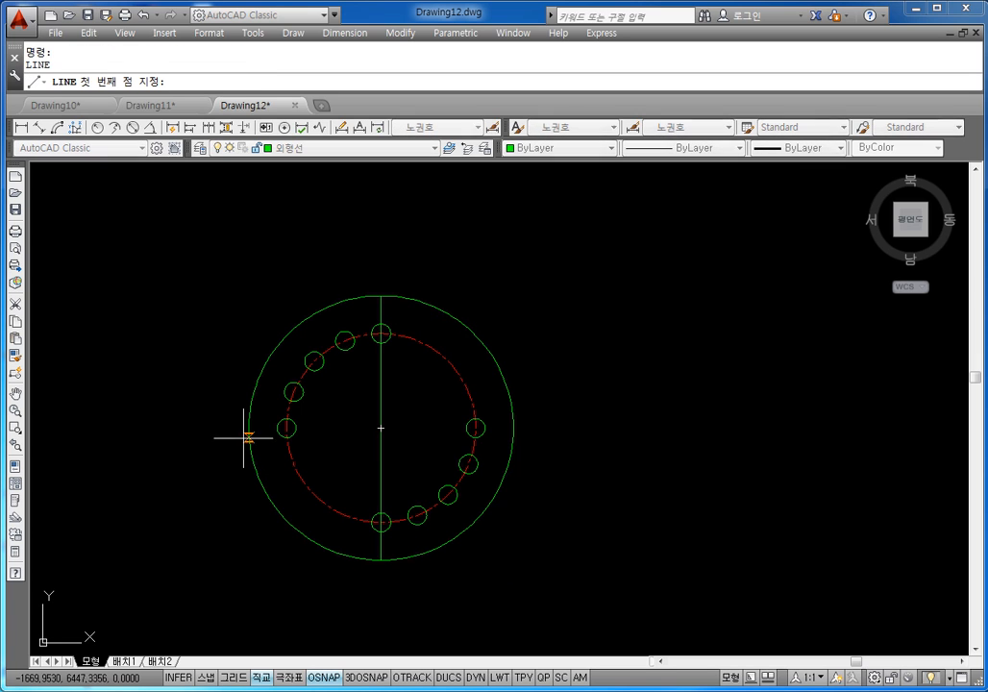
left_click(248, 428)
left_click(512, 428)
key("Escape")
key("Escape")
key("Escape")
Trim away the upper-right and lower-left quarter arcs of the outer circle
type("tr")
key("Return")
key("Return")
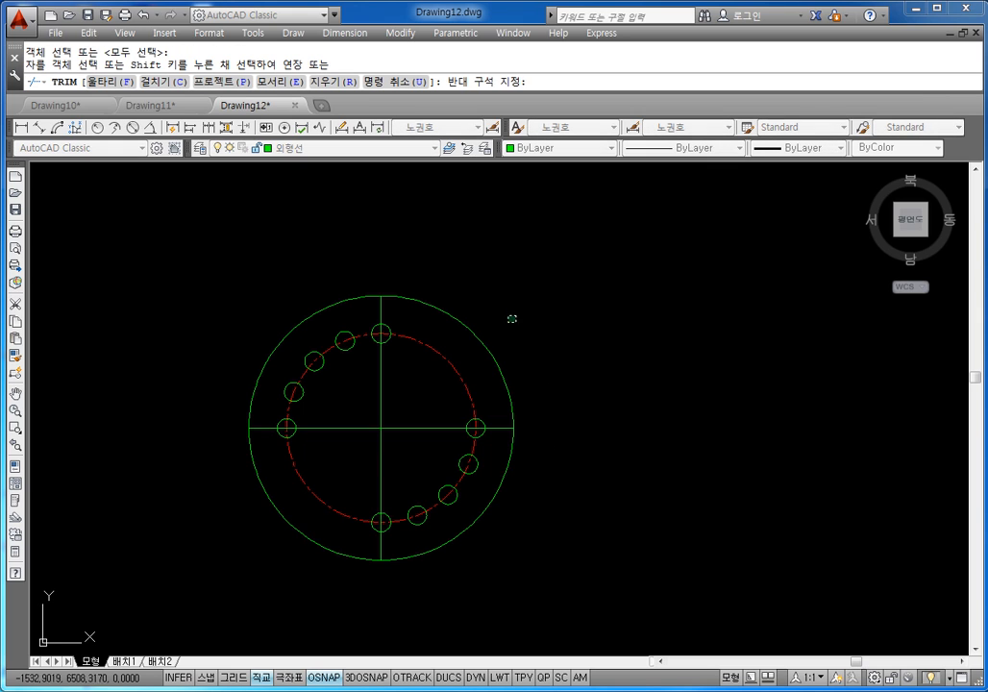
left_click(495, 360)
left_click(295, 529)
key("Escape")
key("Escape")
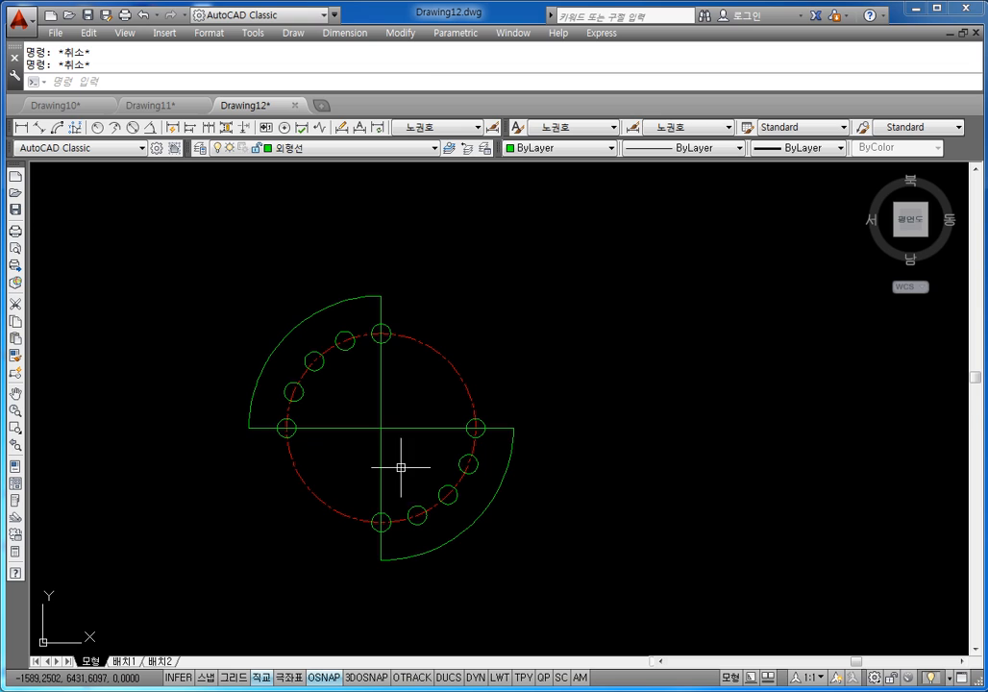
scroll(384, 463, "up", 2)
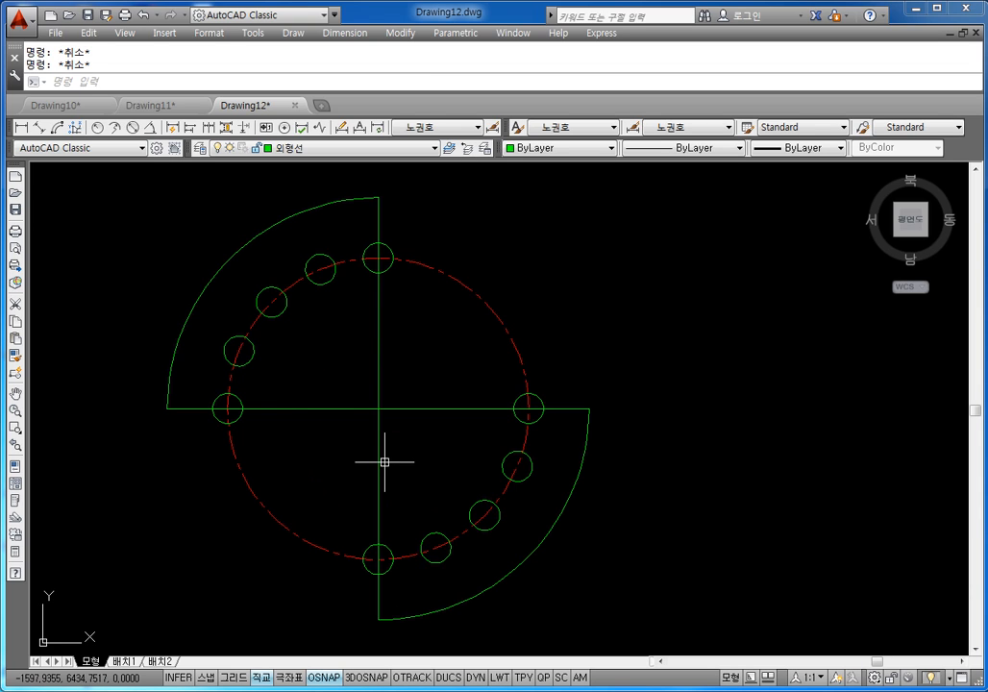
scroll(385, 463, "down", 2)
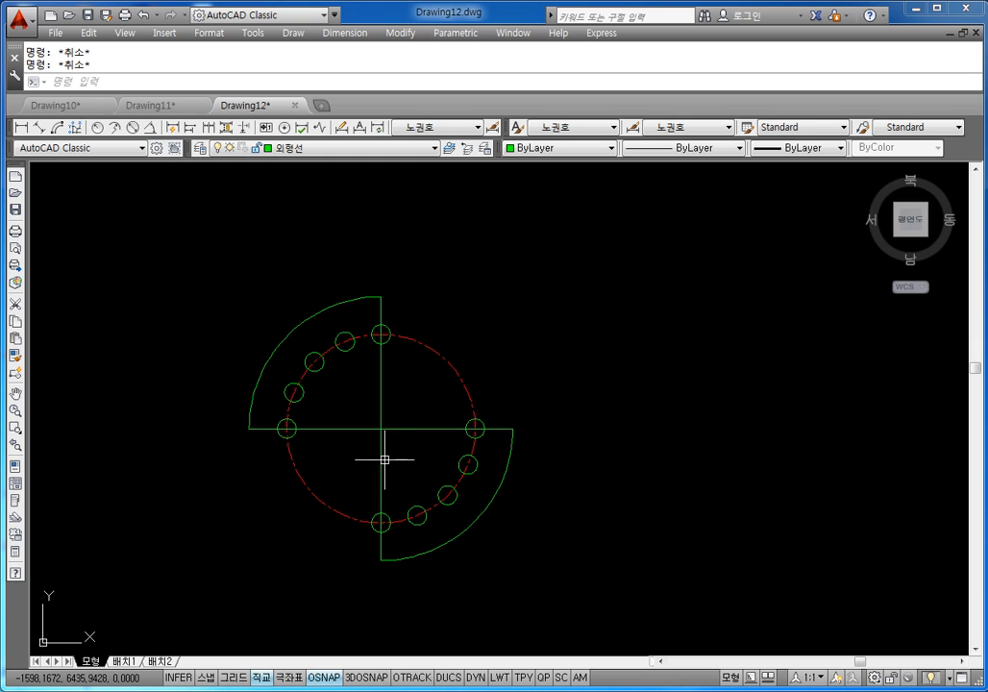
scroll(393, 452, "up", 2)
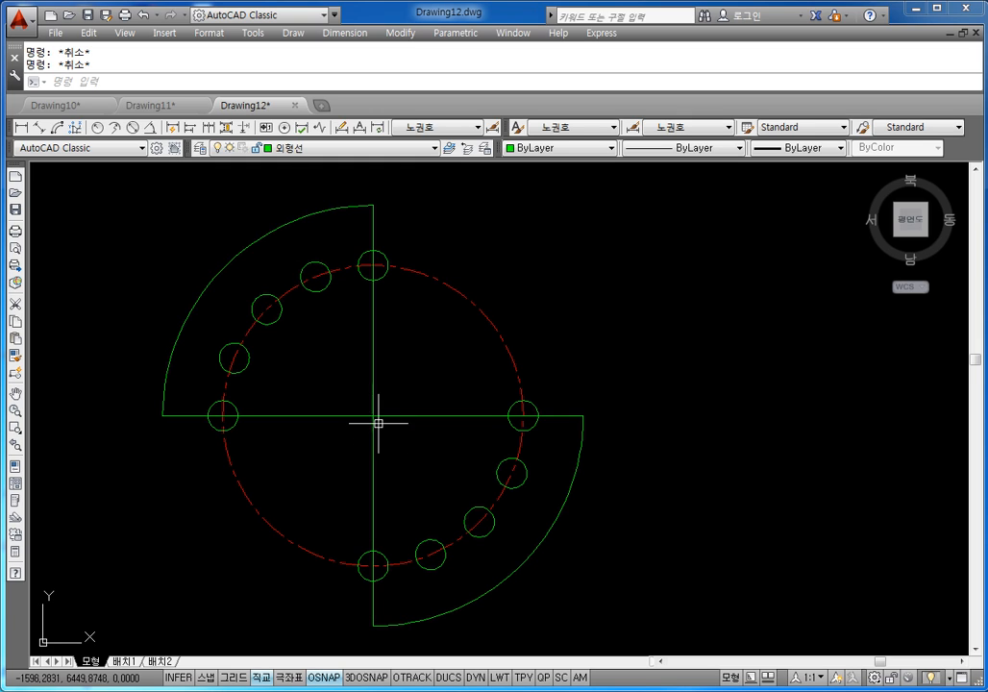
left_click(437, 414)
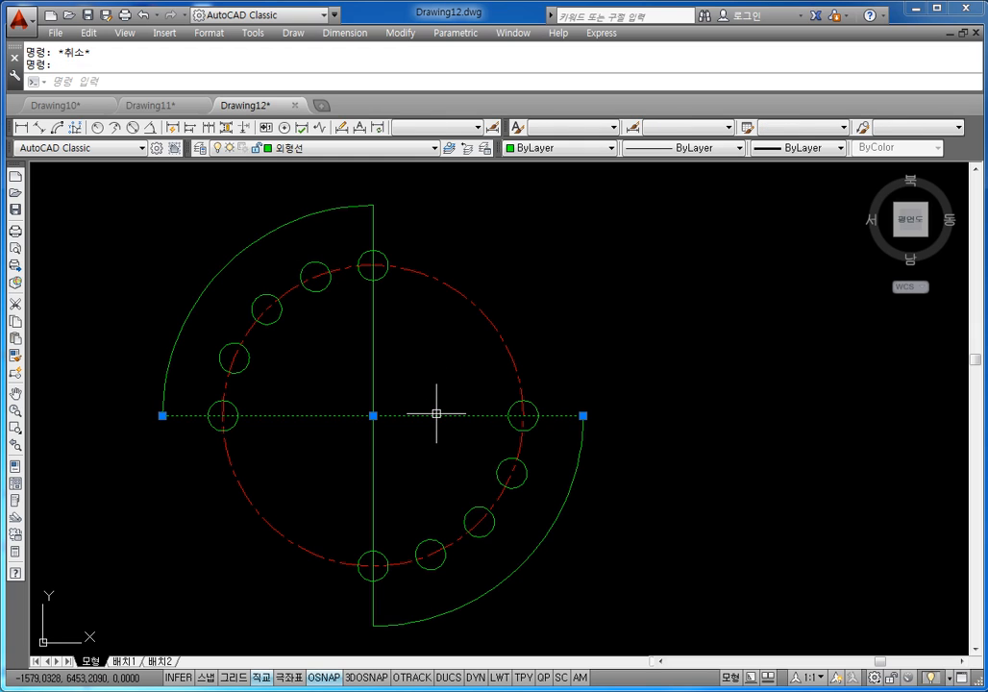
key("Escape")
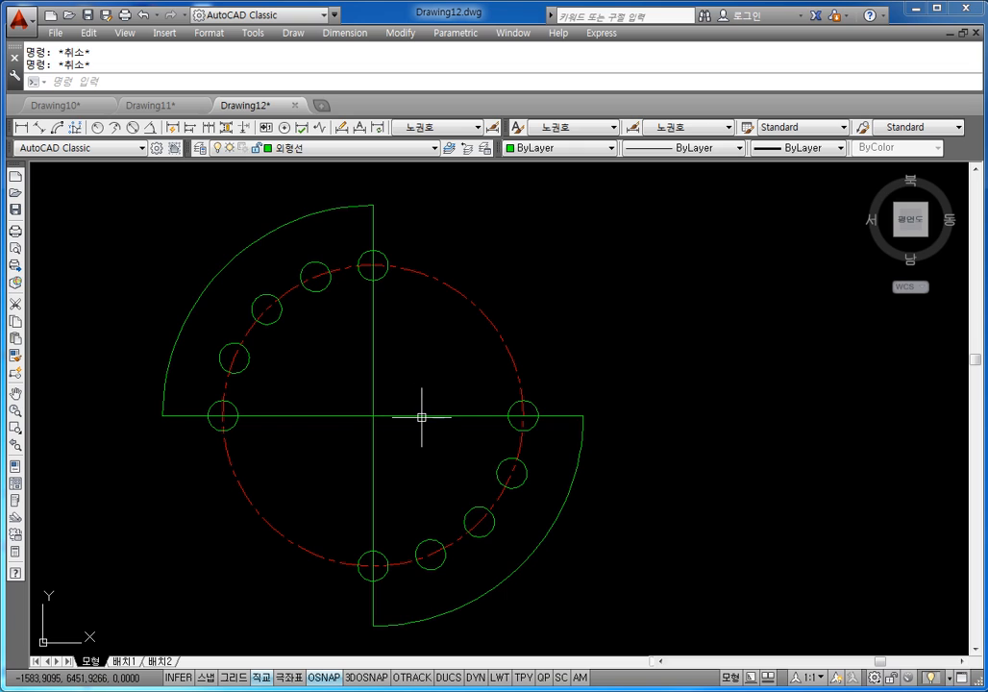
left_click(421, 417)
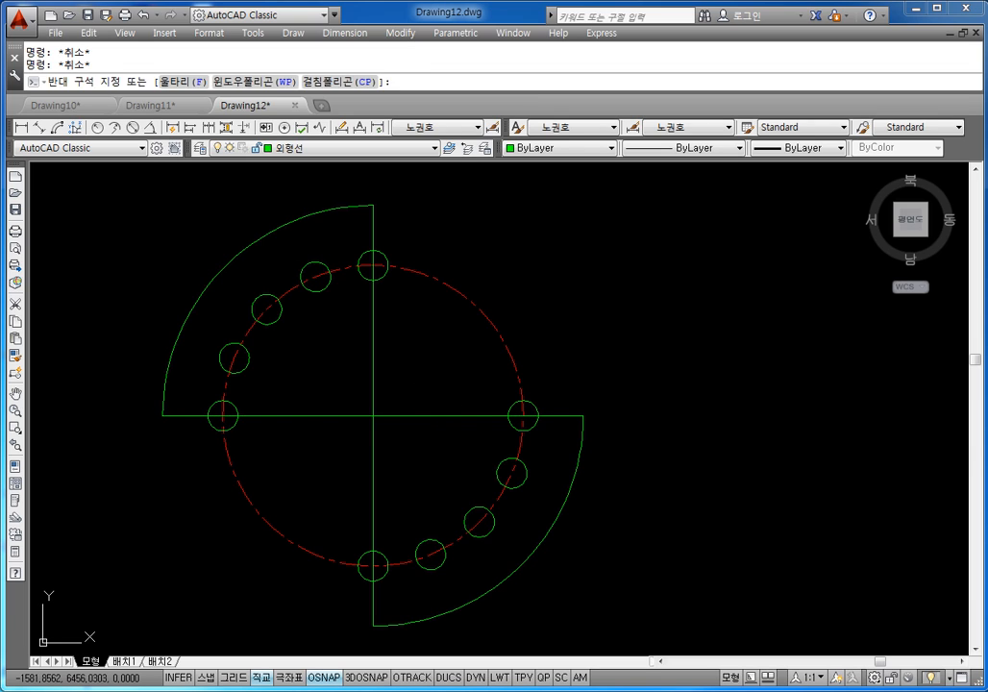
left_click(420, 458)
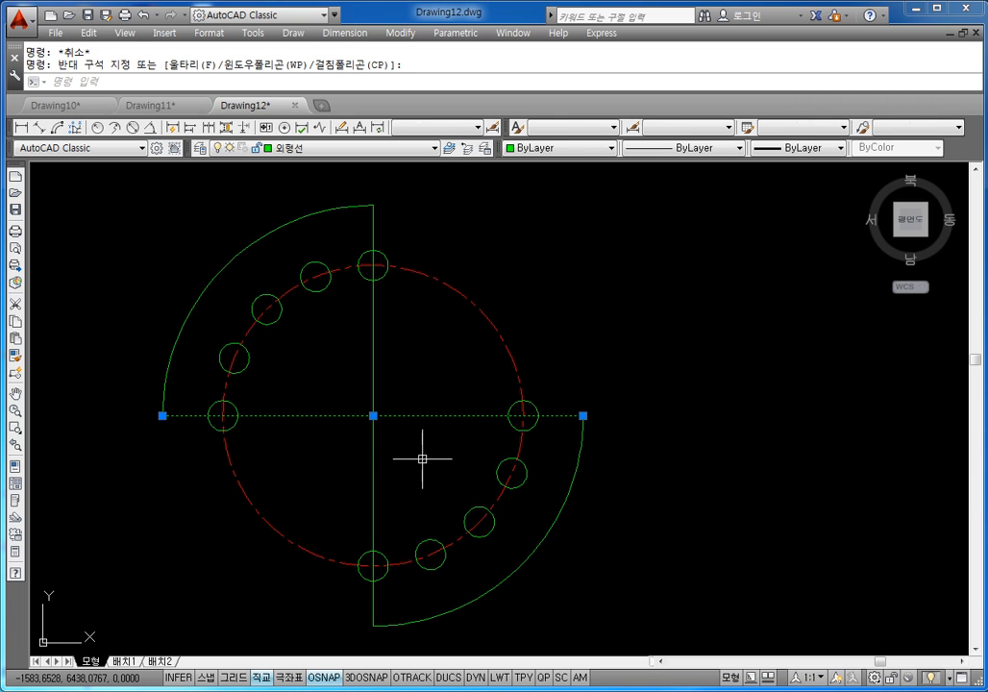
key("Escape")
key("Escape")
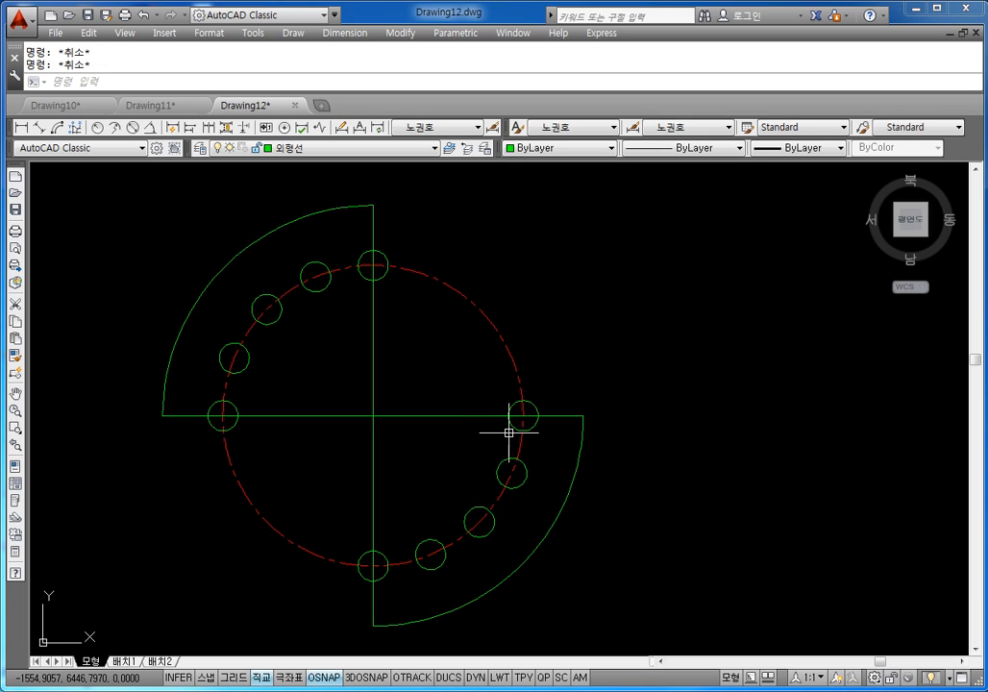
Rotate a copy of the horizontal line by 45 degrees about its midpoint
type("ro")
key("Return")
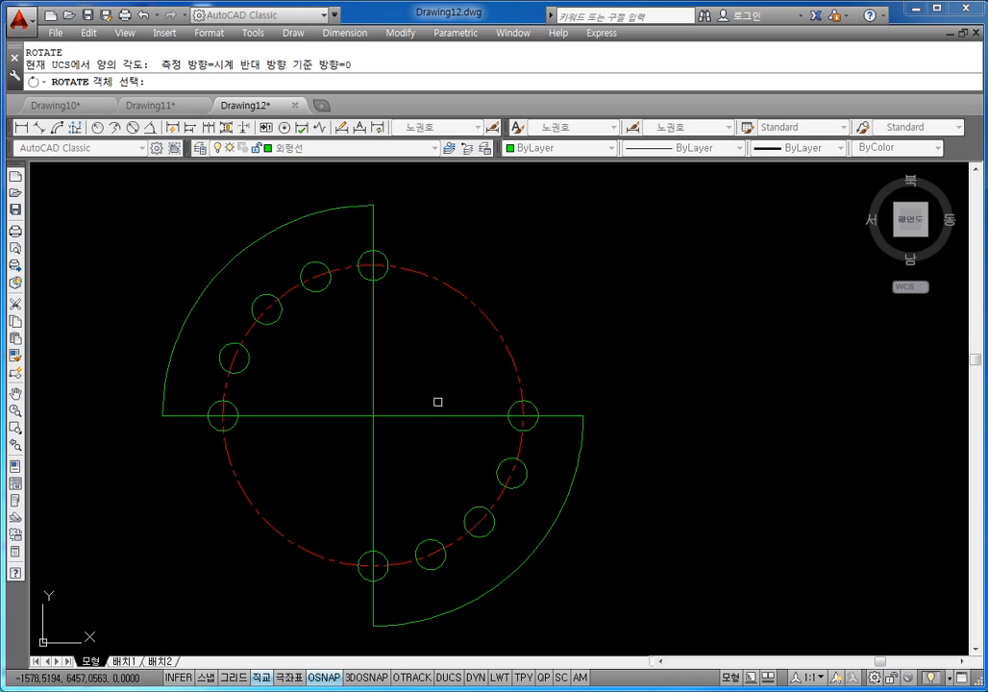
left_click(430, 416)
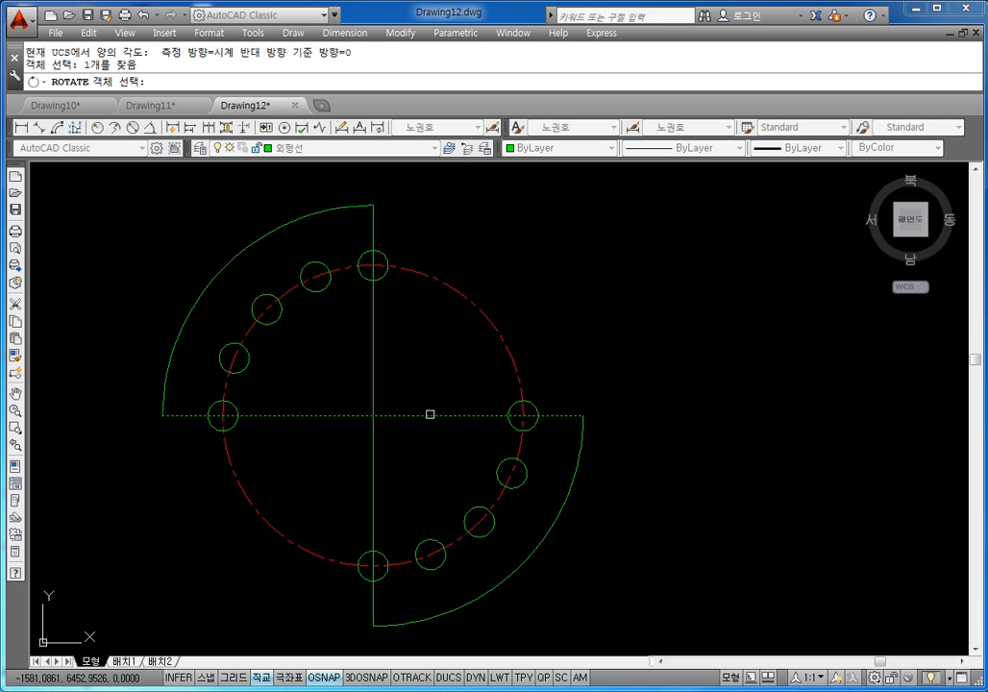
key("Return")
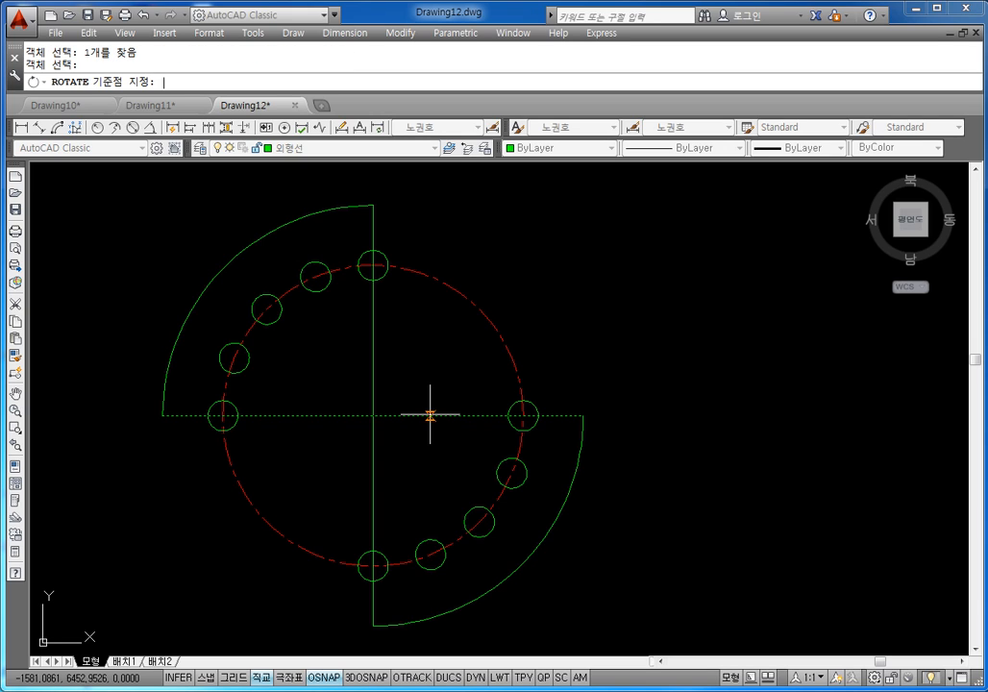
left_click(374, 415)
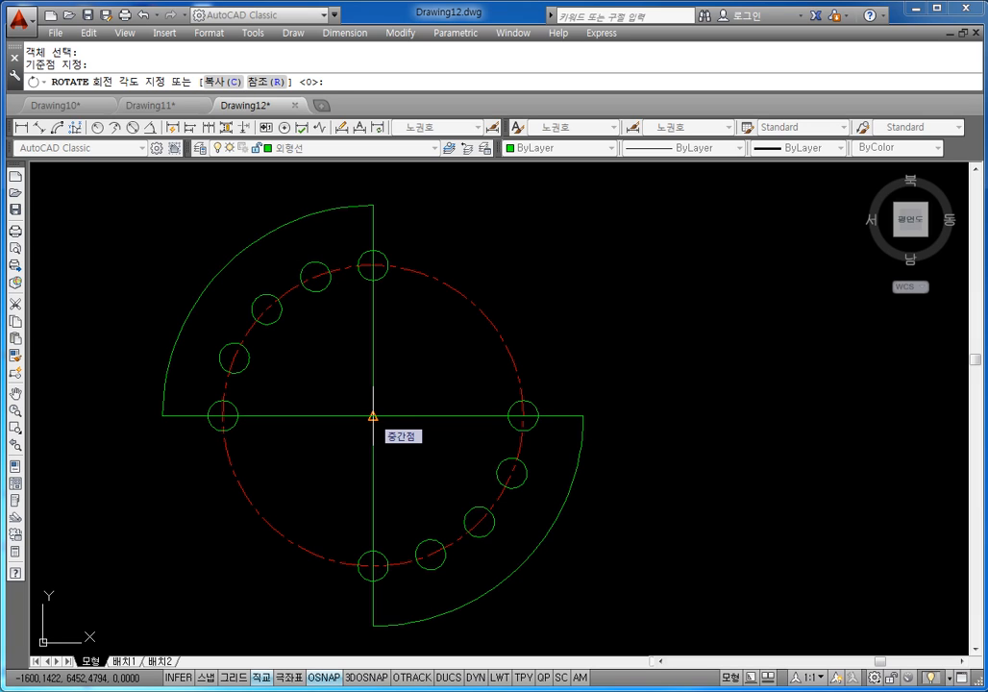
type("c")
key("Return")
type("45")
key("Return")
key("Escape")
key("Escape")
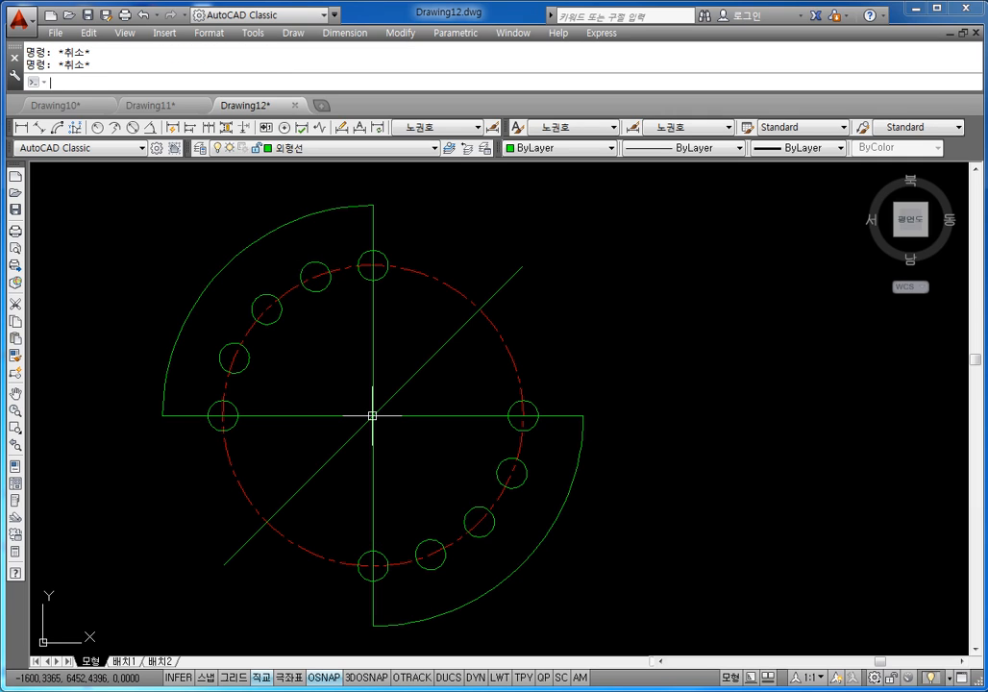
Move the 45-degree diagonal line to the 중심선 layer and clear the selection
left_click(439, 356)
left_click(437, 356)
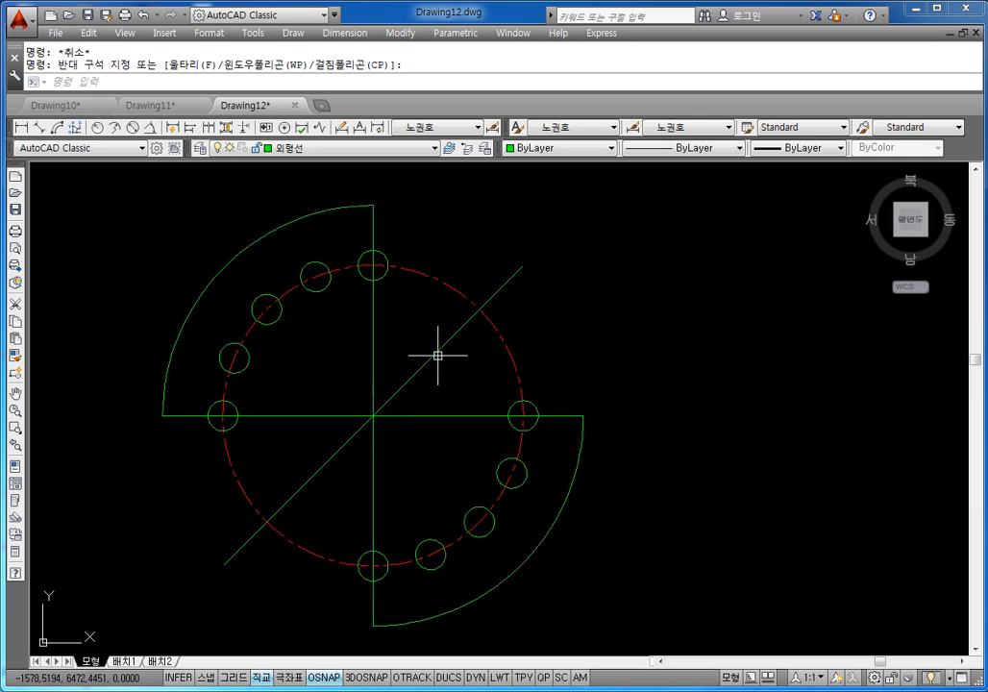
left_click(437, 348)
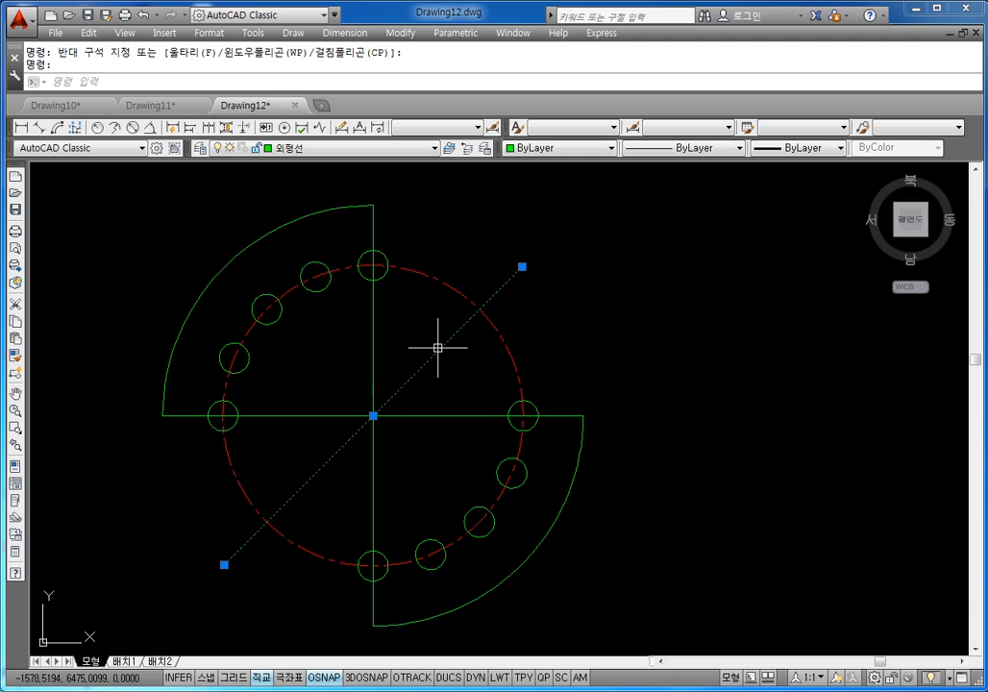
left_click(319, 149)
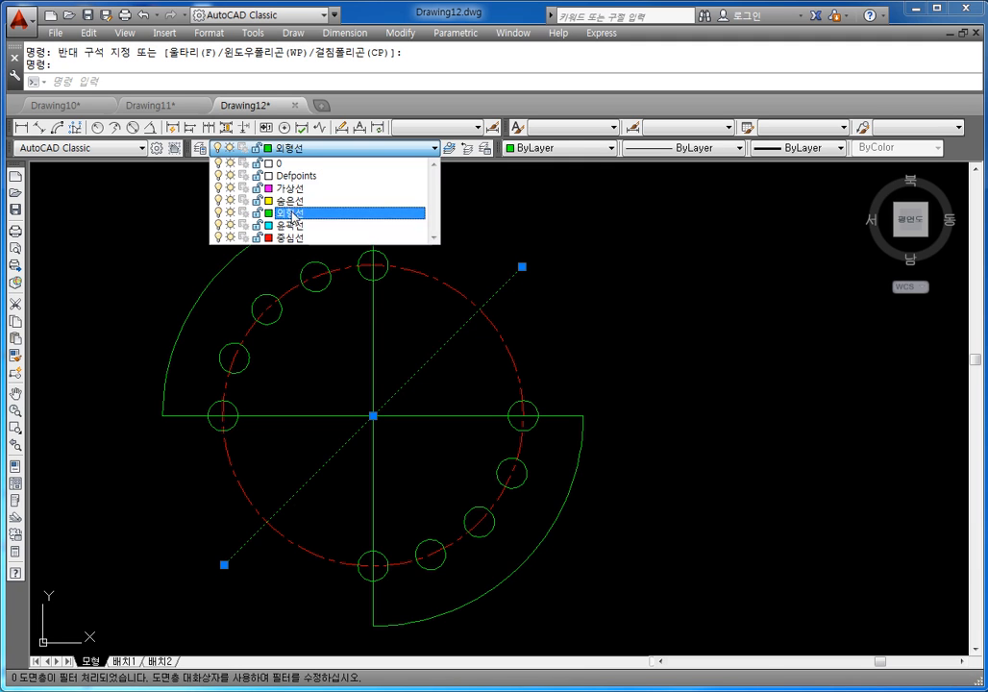
left_click(288, 238)
key("Escape")
middle_click(525, 412)
middle_click(525, 413)
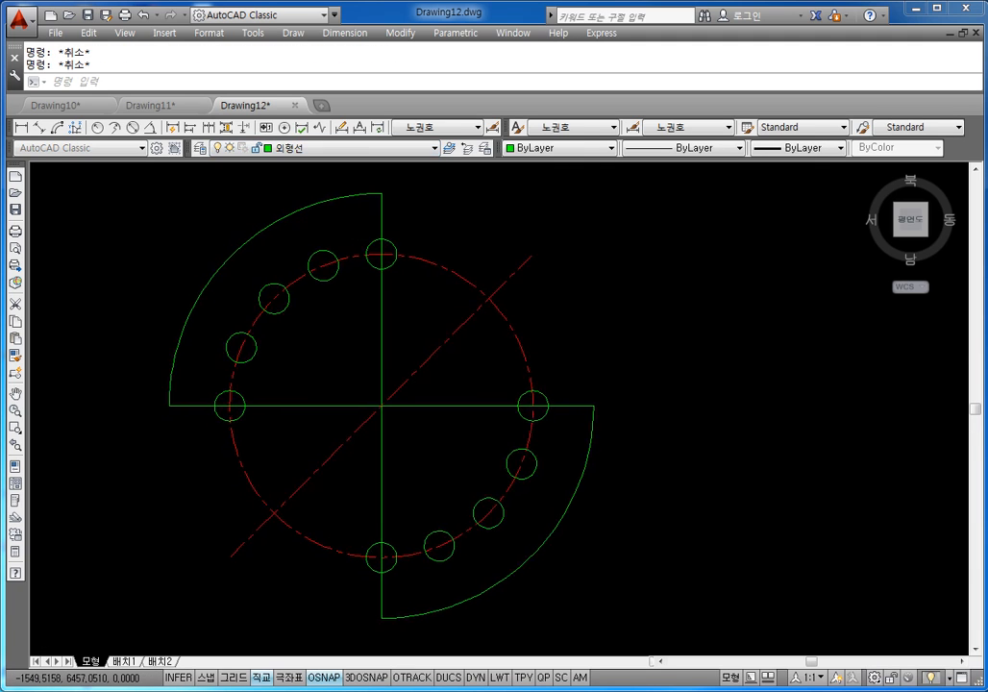
scroll(603, 376, "down", 2)
middle_click_drag(603, 376, 491, 353)
middle_click(490, 353)
middle_click(490, 354)
scroll(512, 346, "down", 2)
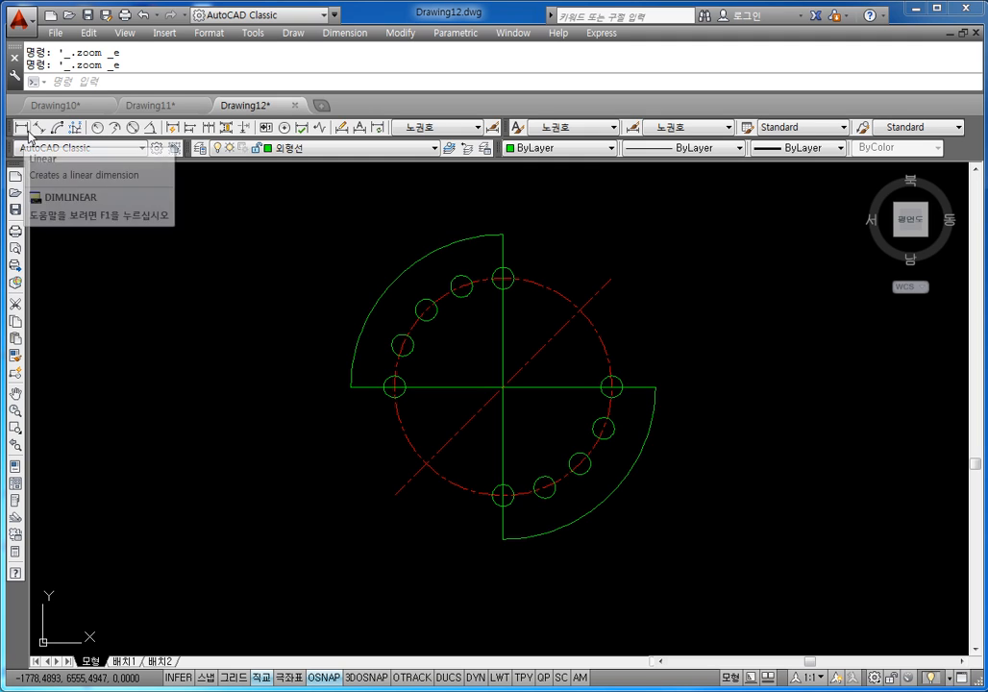
Add a radius dimension to the small circle at the horizontal line's left side, with the text outside its upper-left edge
left_click(100, 127)
key("Escape")
key("Escape")
key("Escape")
type("dimr")
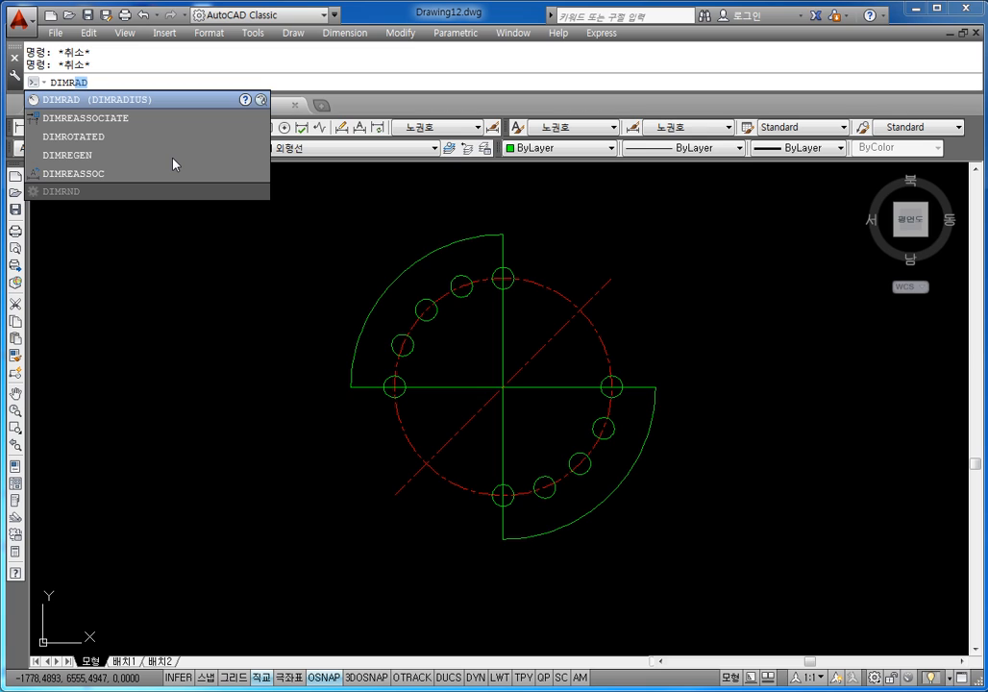
key("Return")
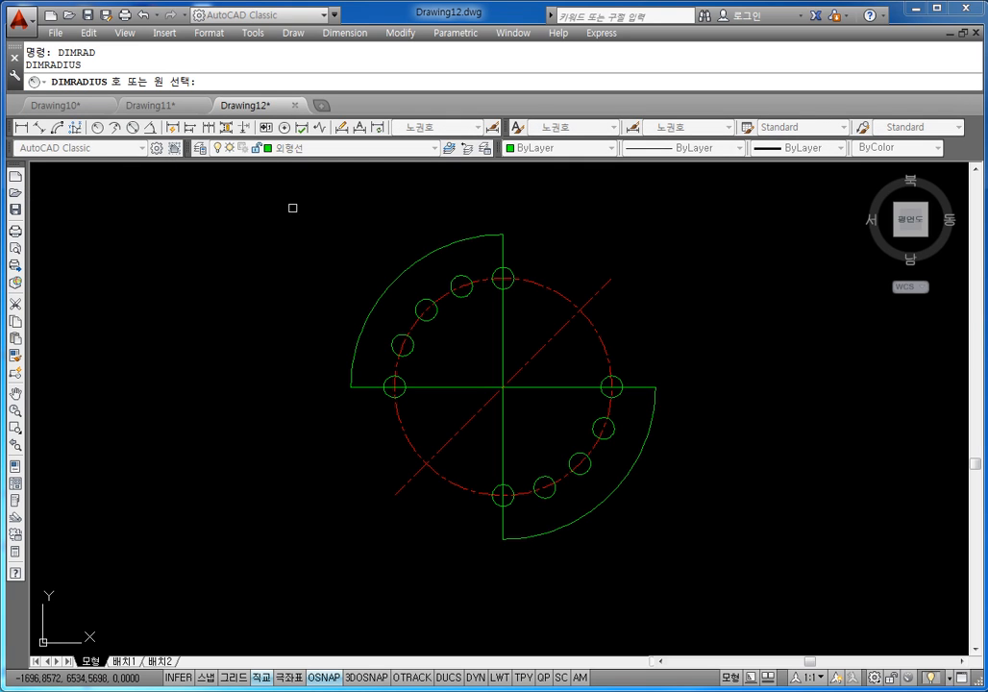
scroll(397, 361, "up", 1)
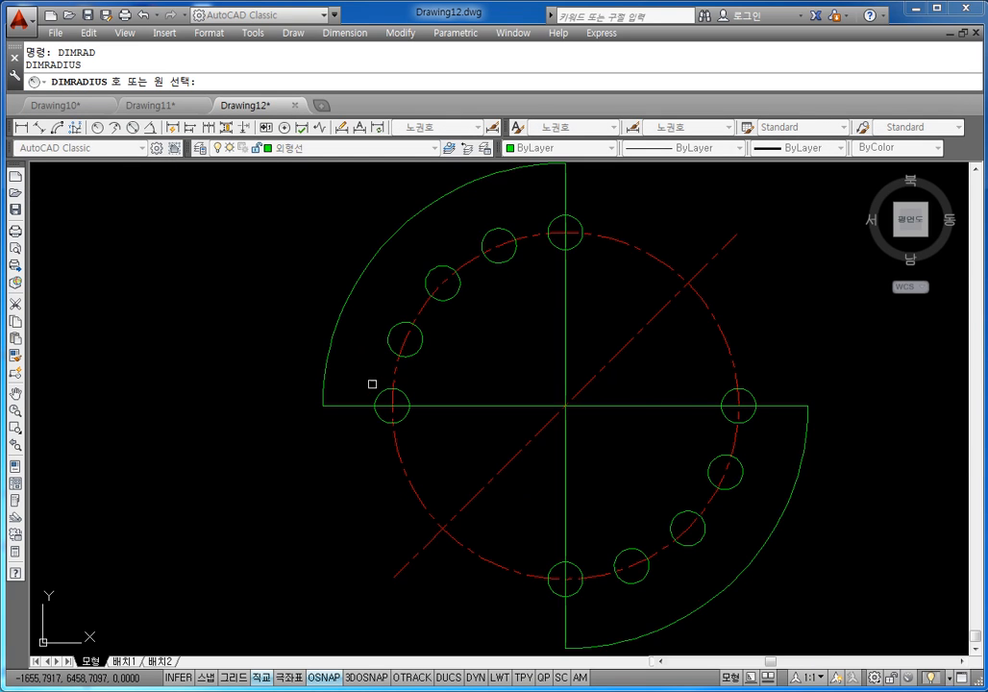
left_click(383, 394)
left_click(364, 371)
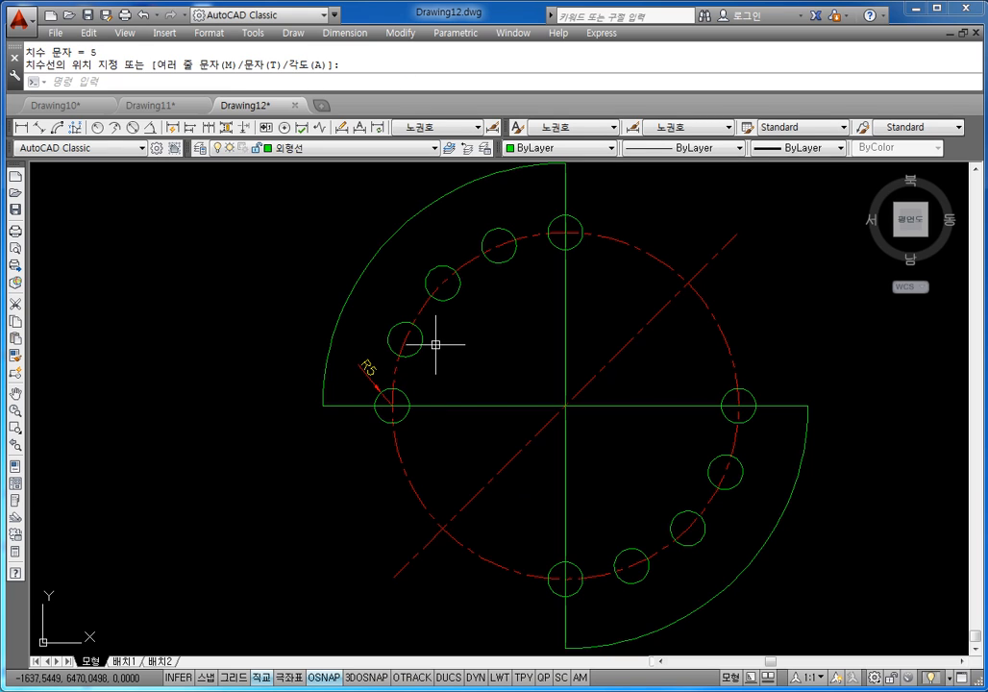
Add radius dimensions to the red centerline circle, with its text inside, and to the lower-right outer arc, with its text outside
key("Return")
left_click(425, 310)
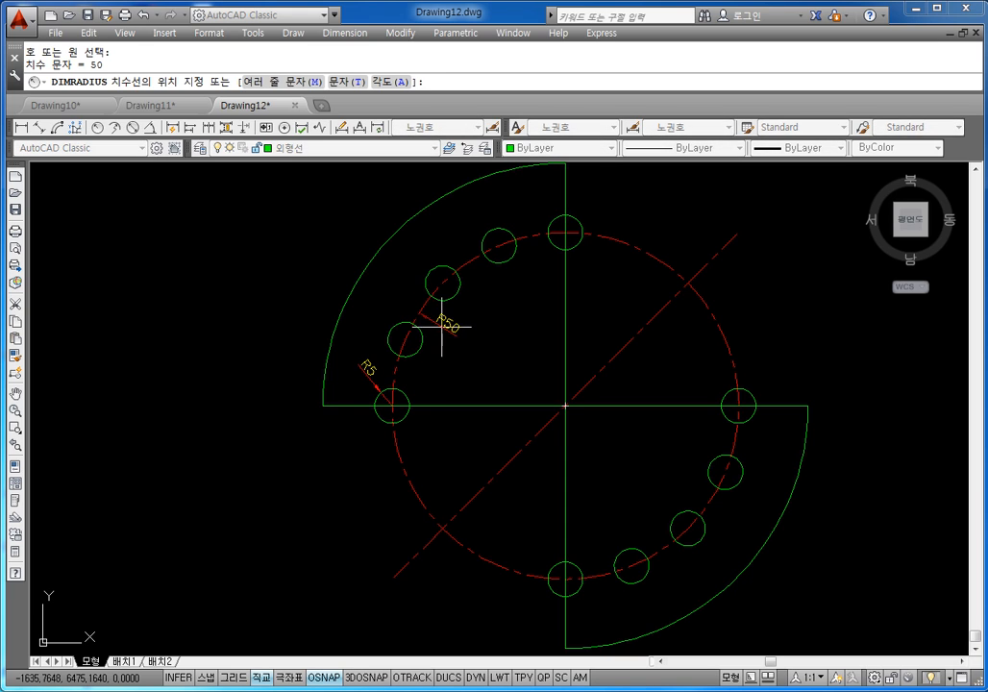
left_click(446, 327)
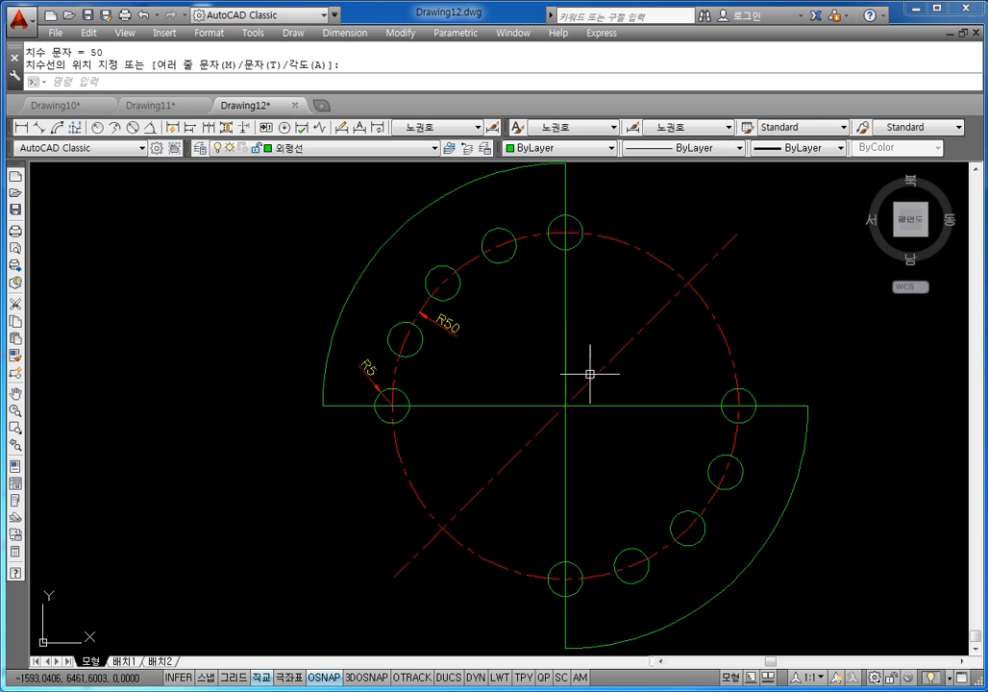
middle_click_drag(722, 456, 640, 370)
key("Return")
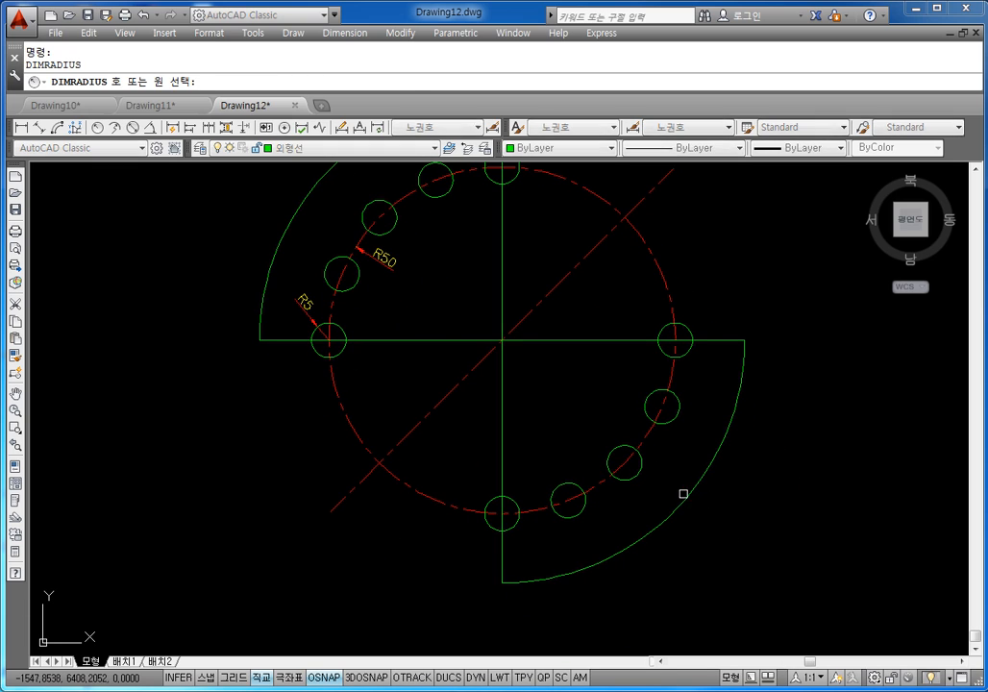
left_click(685, 498)
left_click(706, 523)
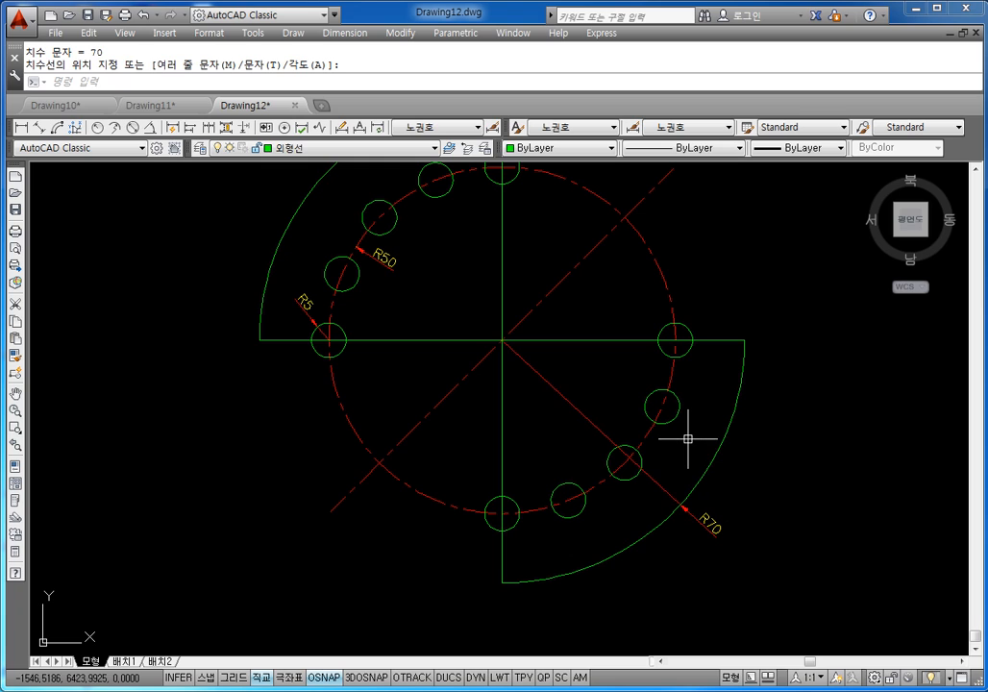
middle_click_drag(414, 347, 406, 368)
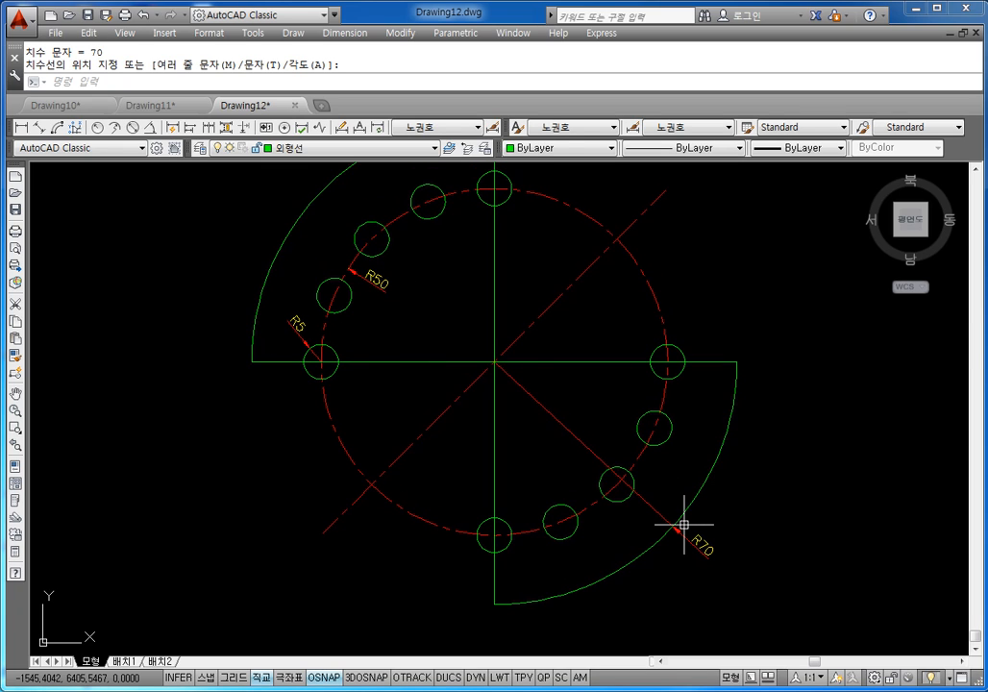
scroll(507, 410, "down", 2)
scroll(515, 380, "up", 2)
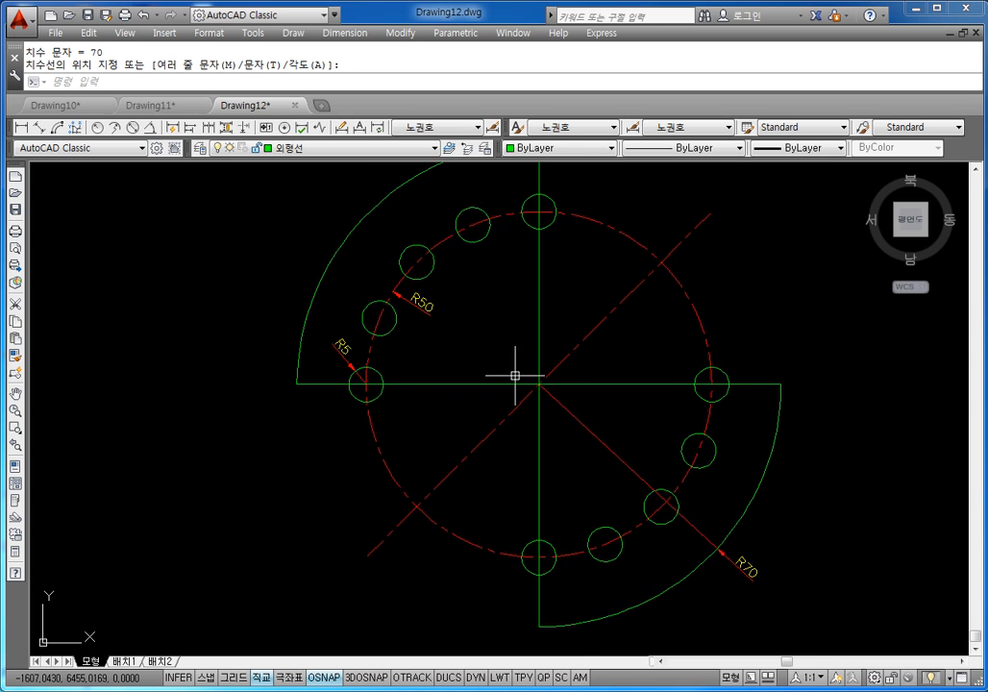
middle_click_drag(516, 375, 447, 428)
scroll(486, 412, "down", 2)
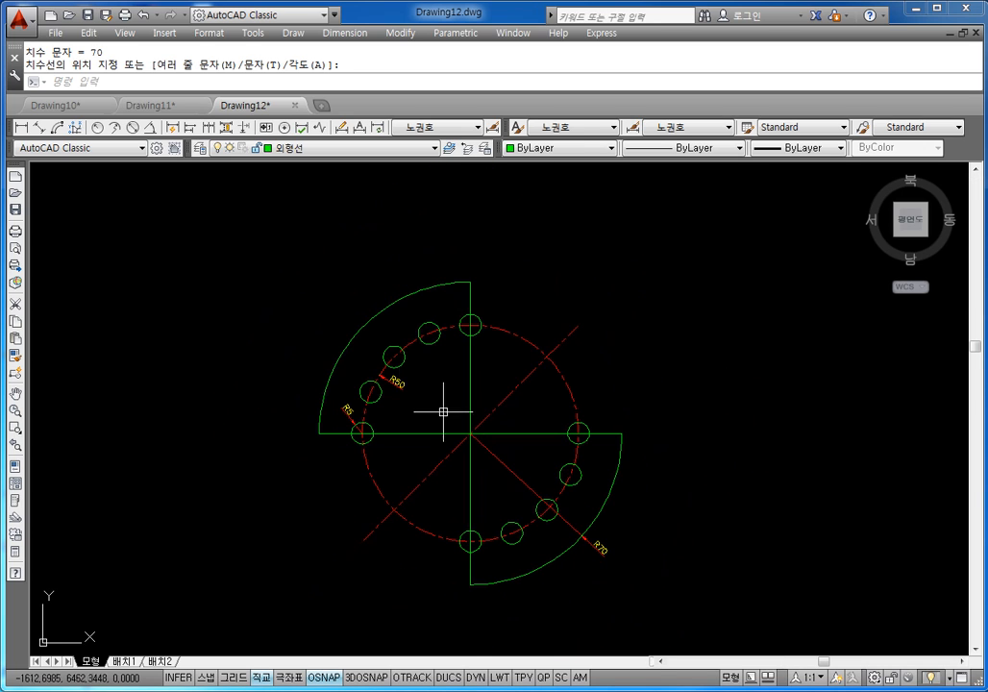
key("Escape")
key("Escape")
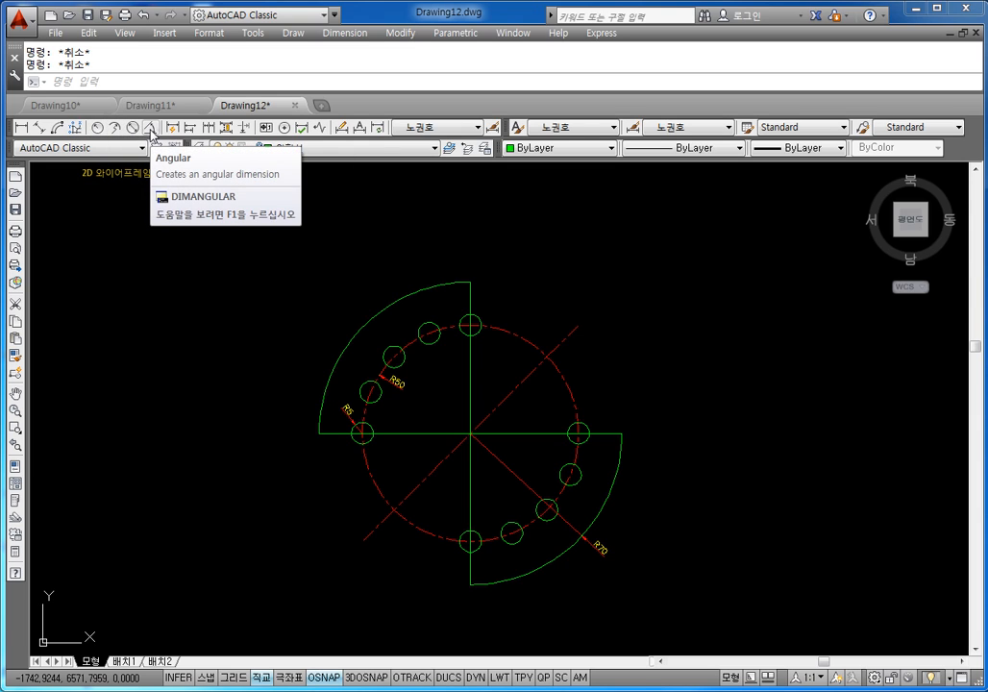
Add an angular dimension between the lower half of the diagonal centerline and the vertical line
type("DIMA")
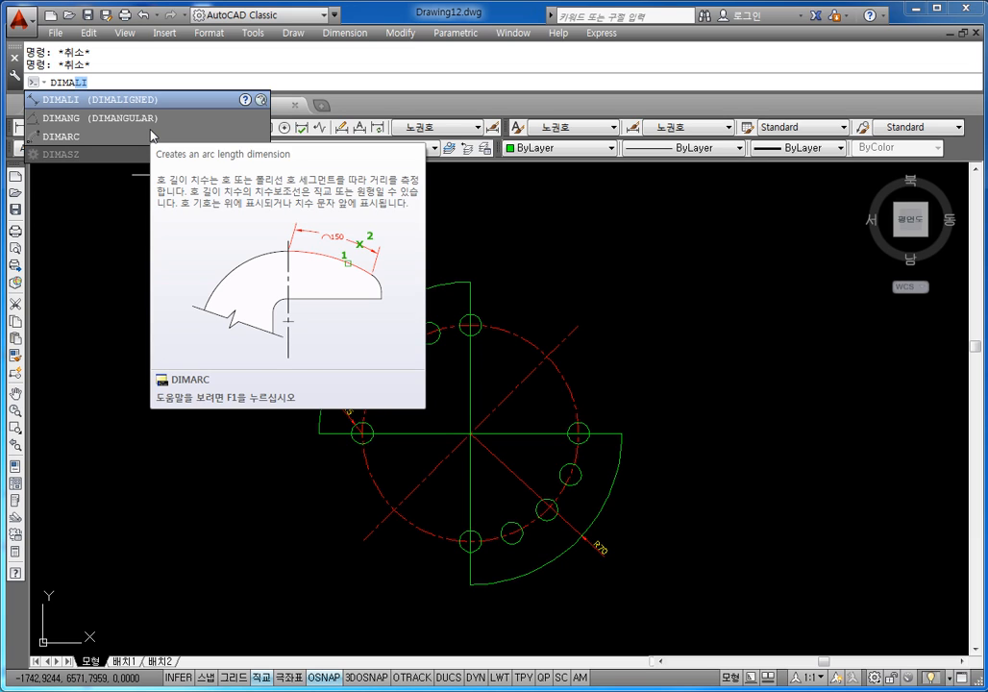
type("N")
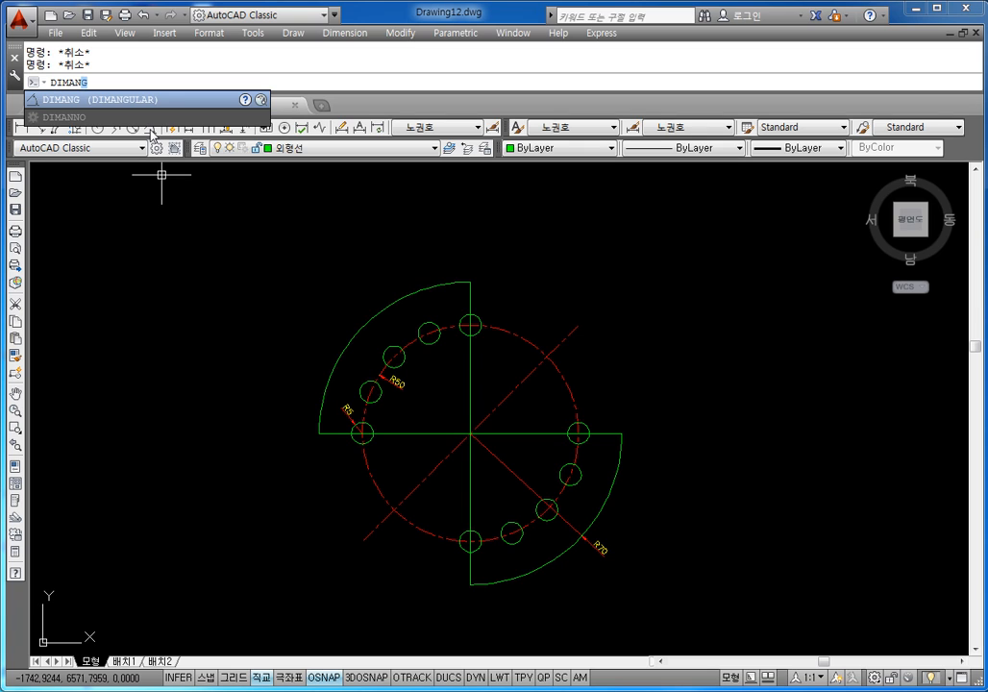
key("Return")
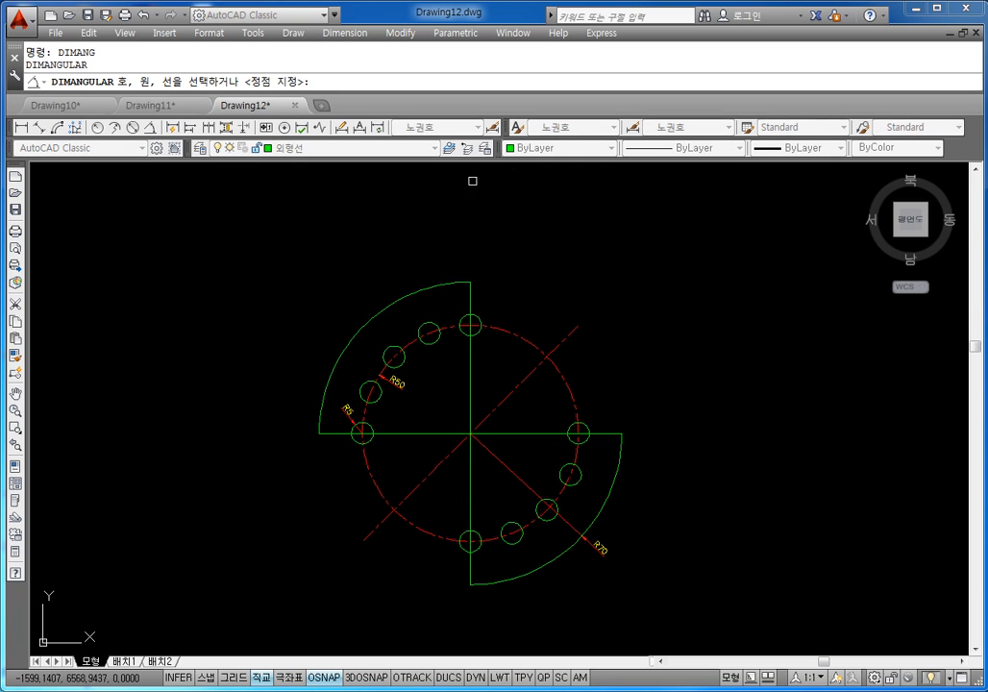
left_click(451, 471)
left_click(461, 478)
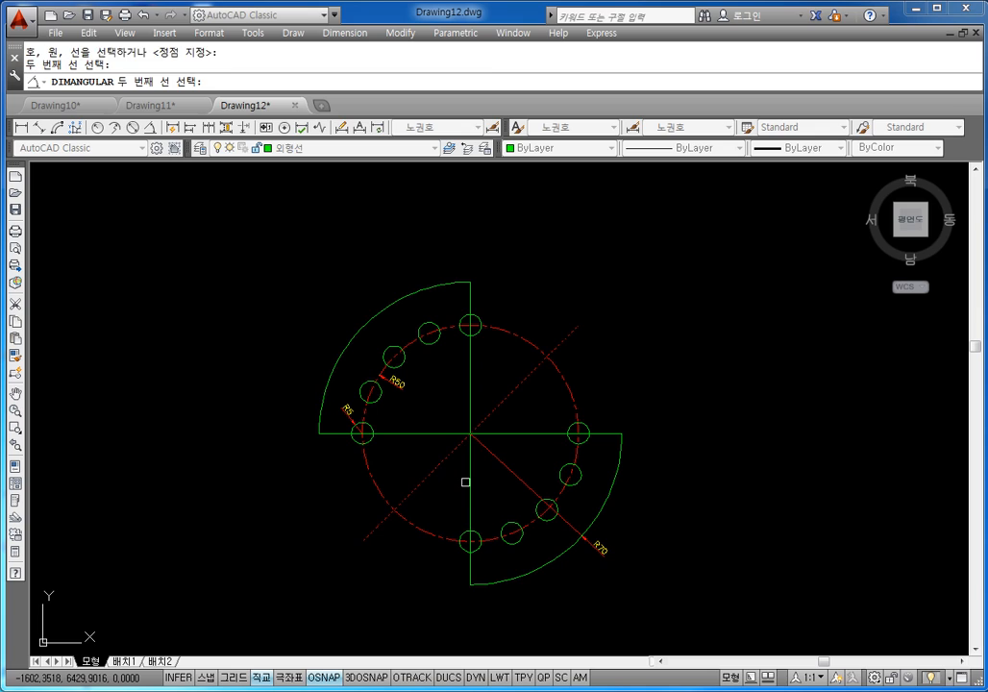
left_click(470, 482)
left_click(441, 504)
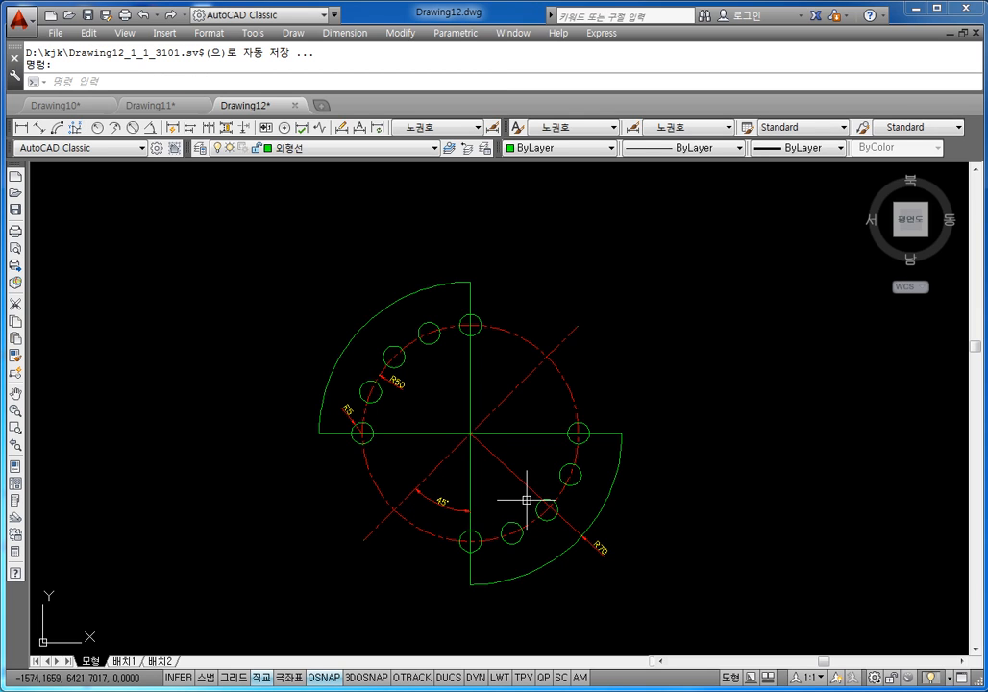
Add an angular dimension between the upper half of the diagonal centerline and the right half of the horizontal line
key("Return")
left_click(507, 398)
left_click(513, 429)
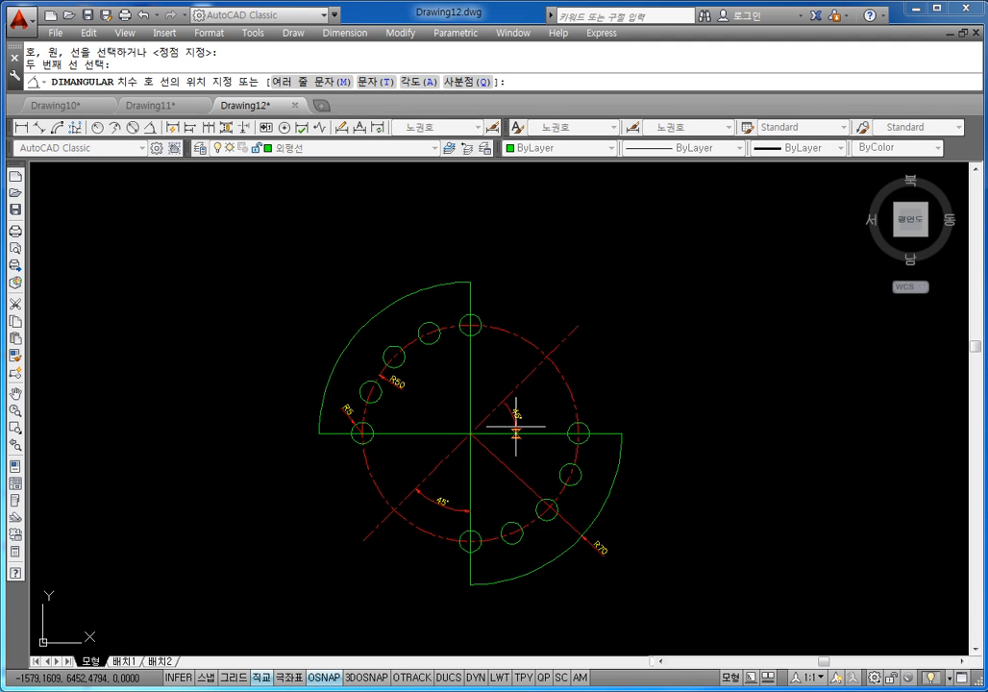
left_click(526, 409)
scroll(514, 461, "up", 2)
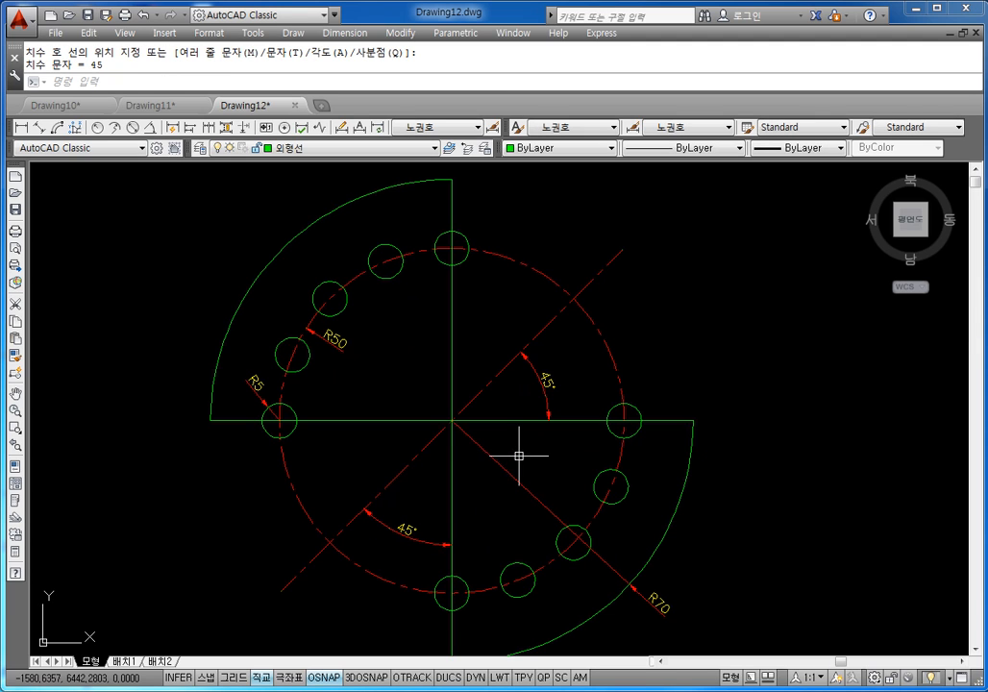
scroll(519, 456, "down", 2)
middle_click_drag(493, 416, 474, 374)
scroll(484, 401, "up", 2)
scroll(498, 402, "down", 2)
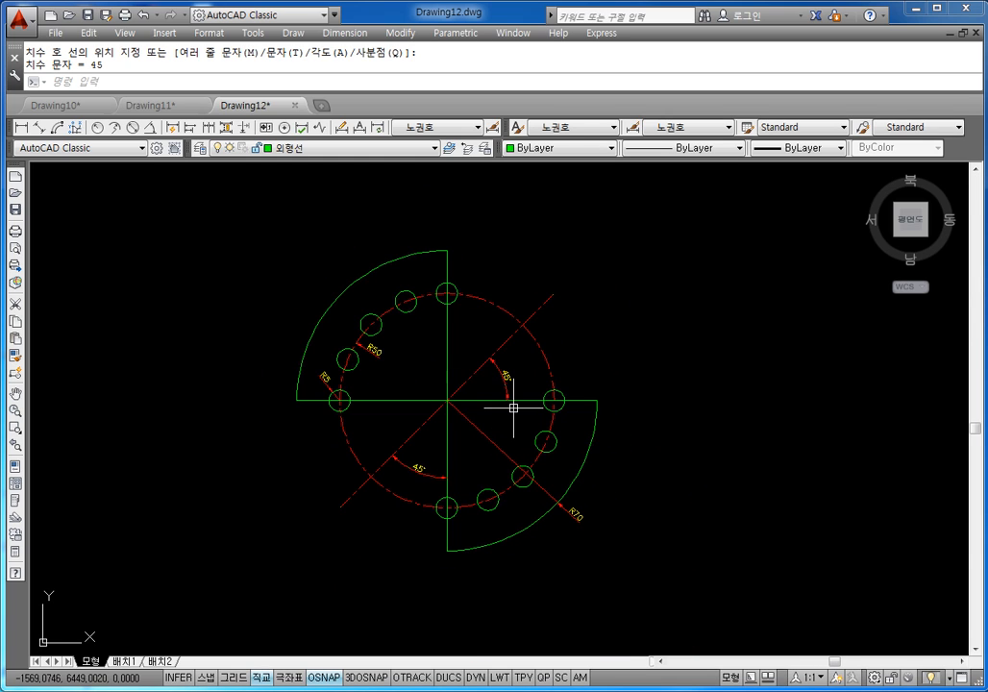
key("Escape")
key("Escape")
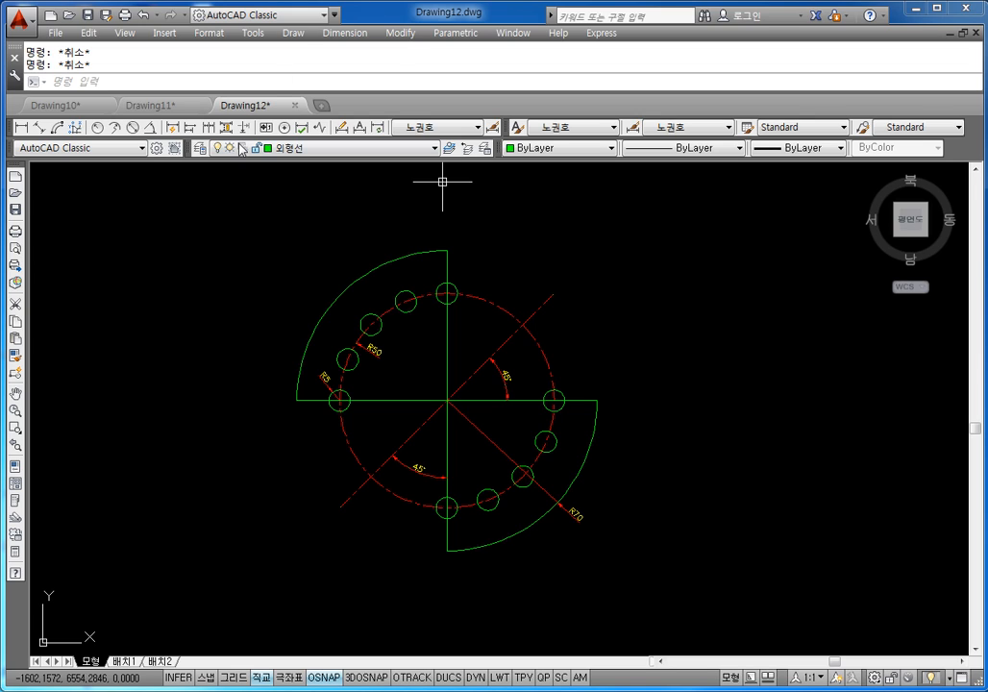
right_click(957, 151)
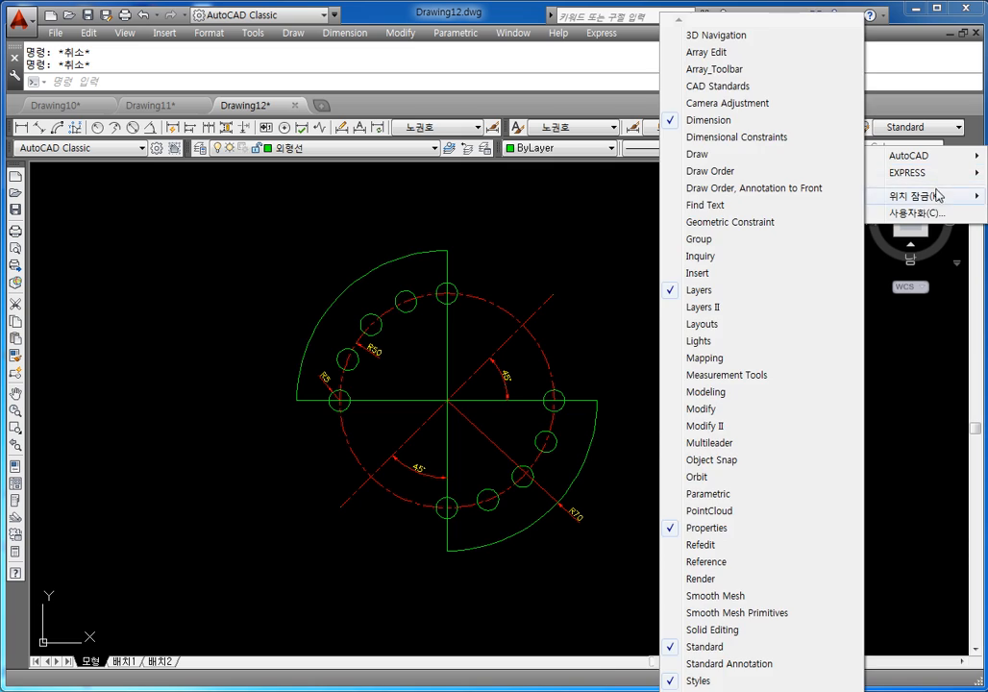
mouse_move(933, 159)
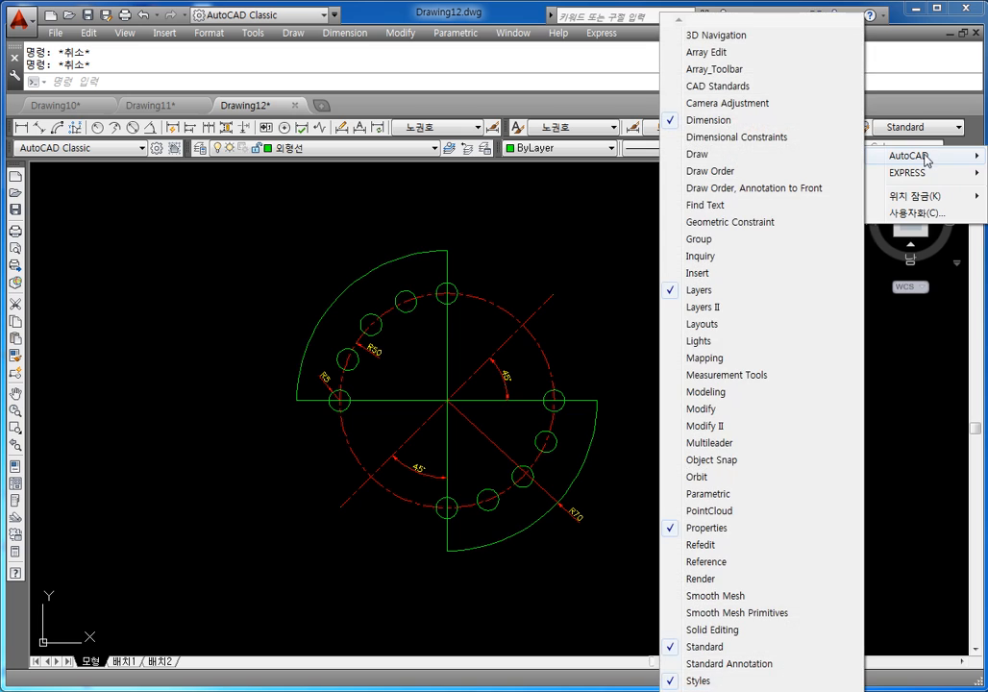
left_click(918, 213)
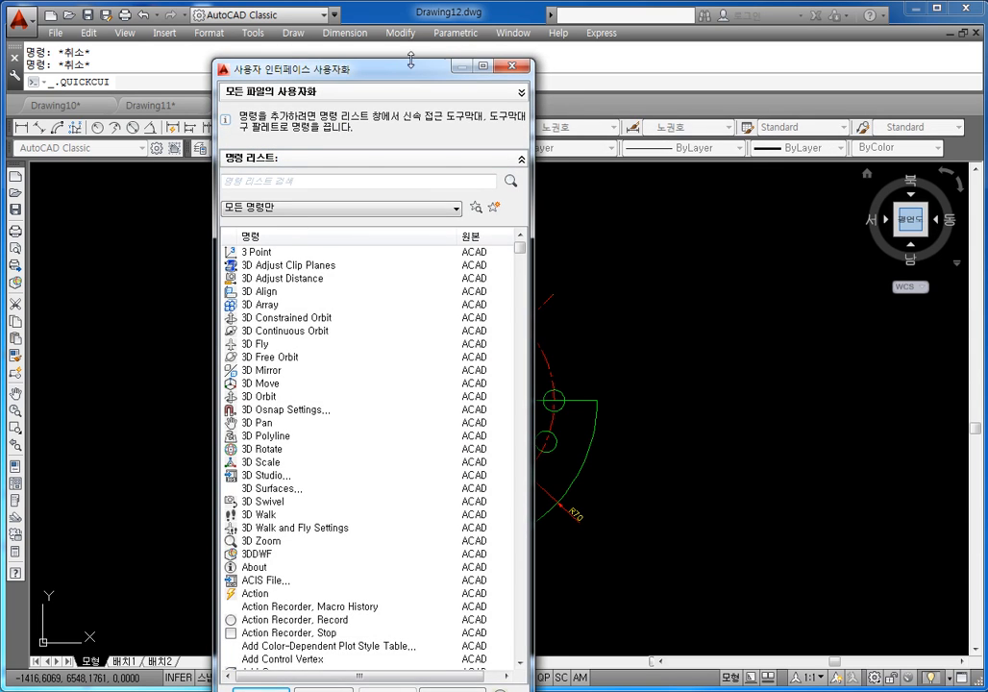
left_click_drag(400, 76, 430, 53)
left_click(532, 43)
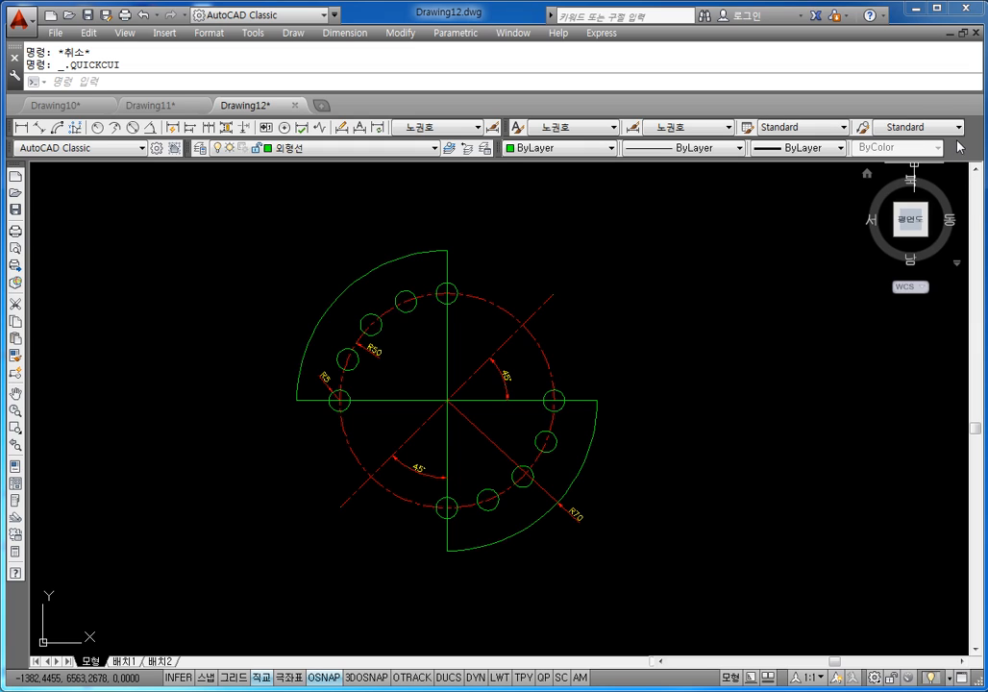
Add the Dimension, Leader command from the 치수 command category to the Dimension toolbar, between Baseline and Continue
right_click(956, 142)
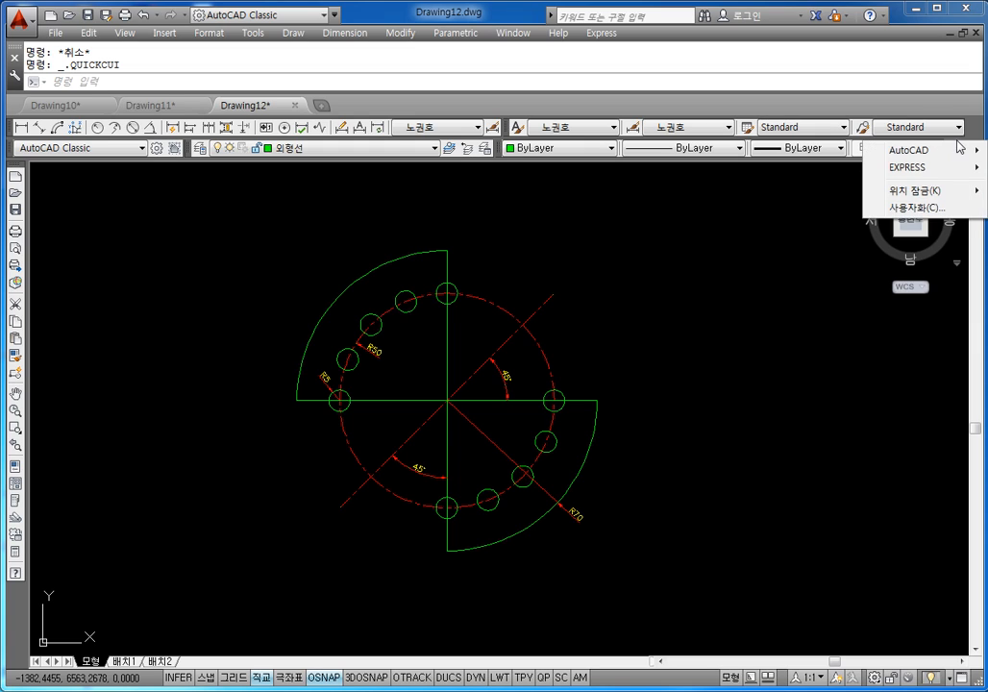
left_click(925, 209)
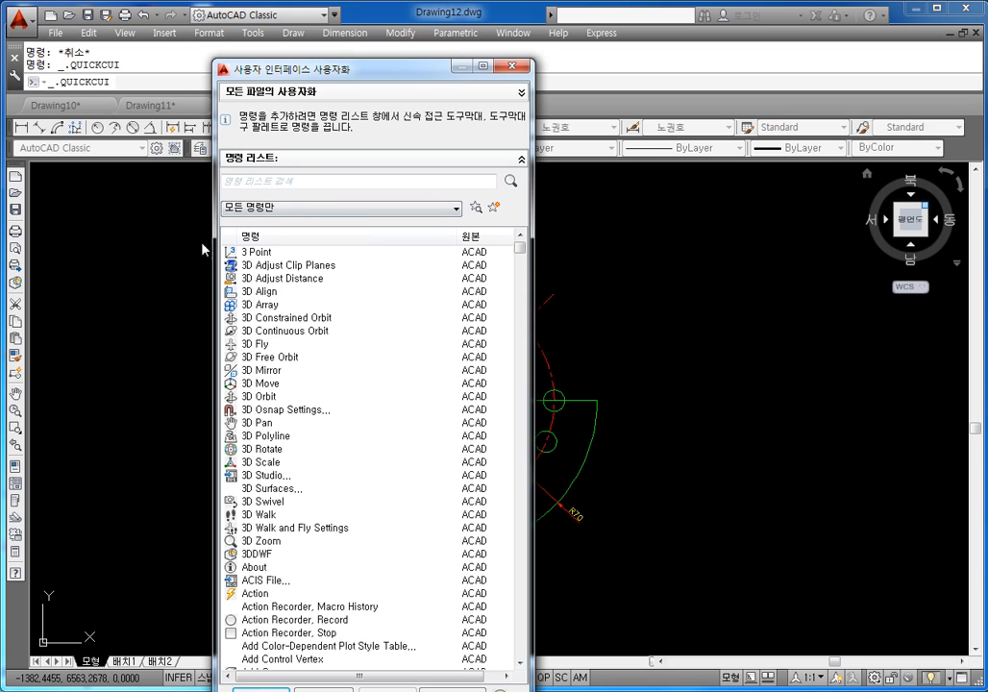
left_click(299, 214)
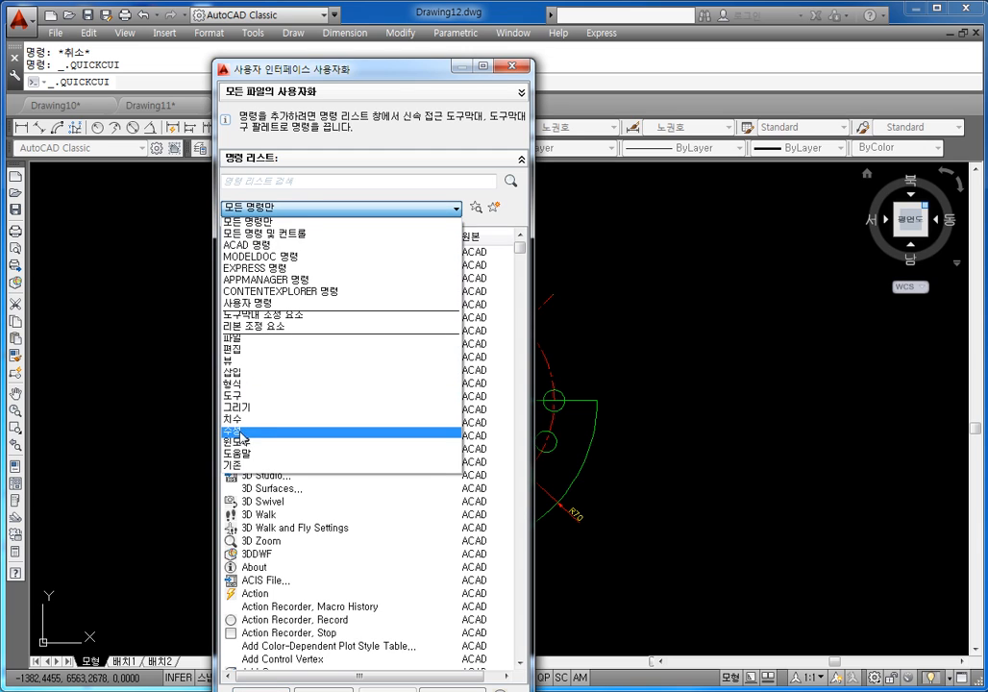
left_click(275, 209)
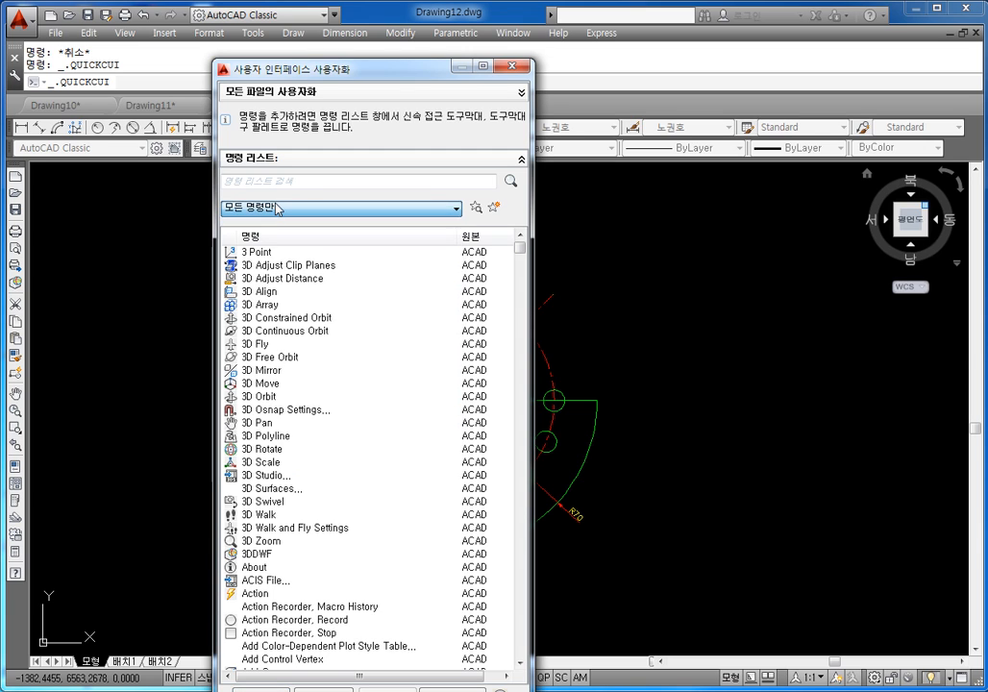
left_click(275, 209)
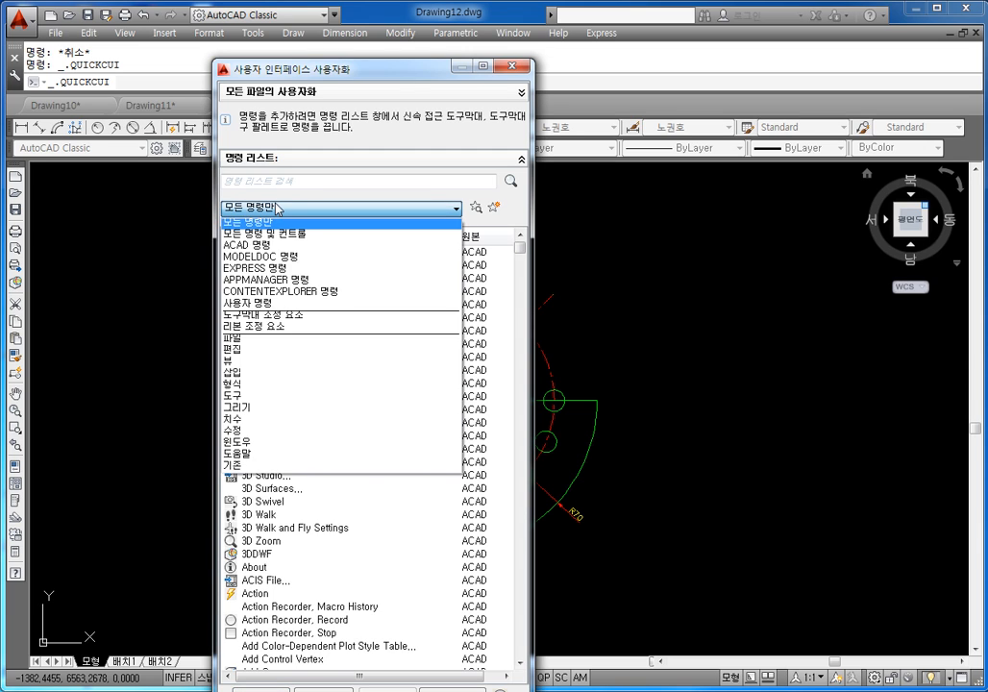
left_click(246, 422)
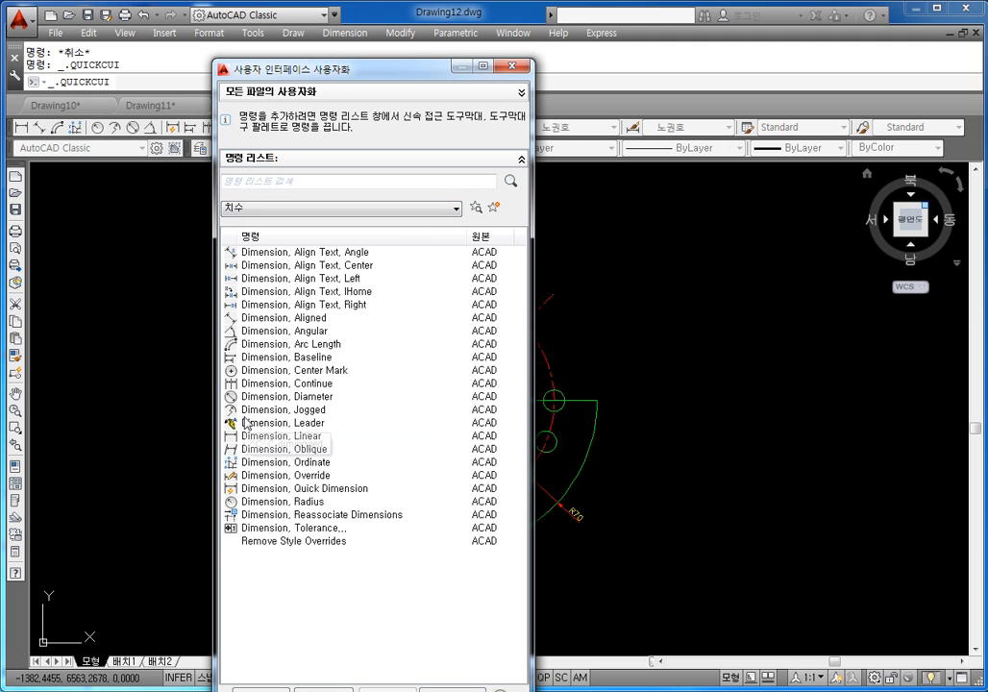
mouse_move(252, 67)
left_mouse_down()
mouse_move(530, 68)
mouse_move(543, 58)
left_mouse_up()
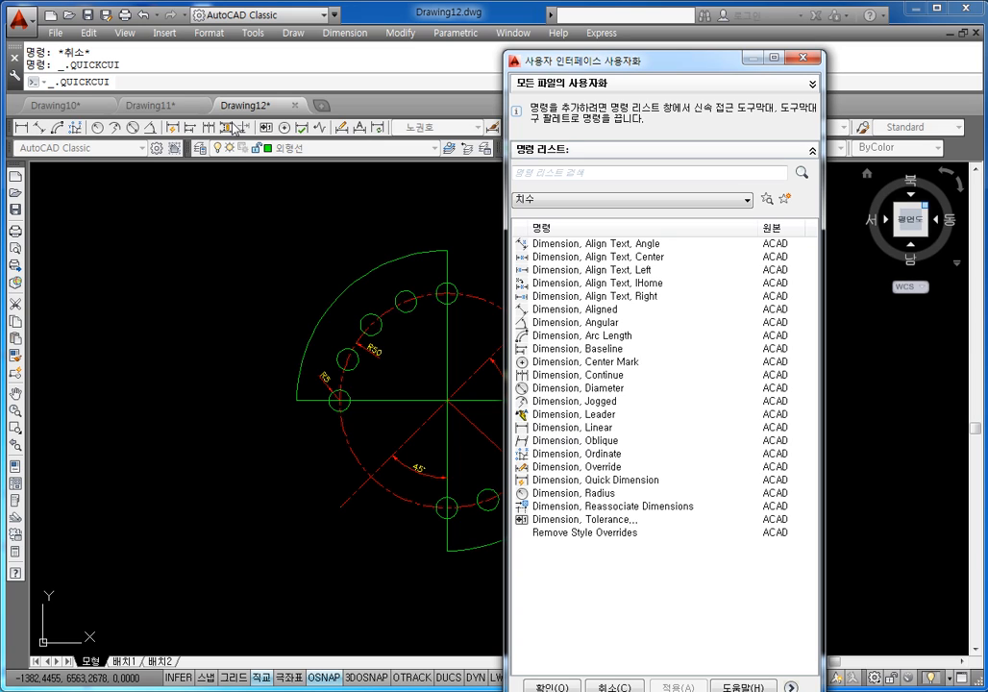
left_click(524, 415)
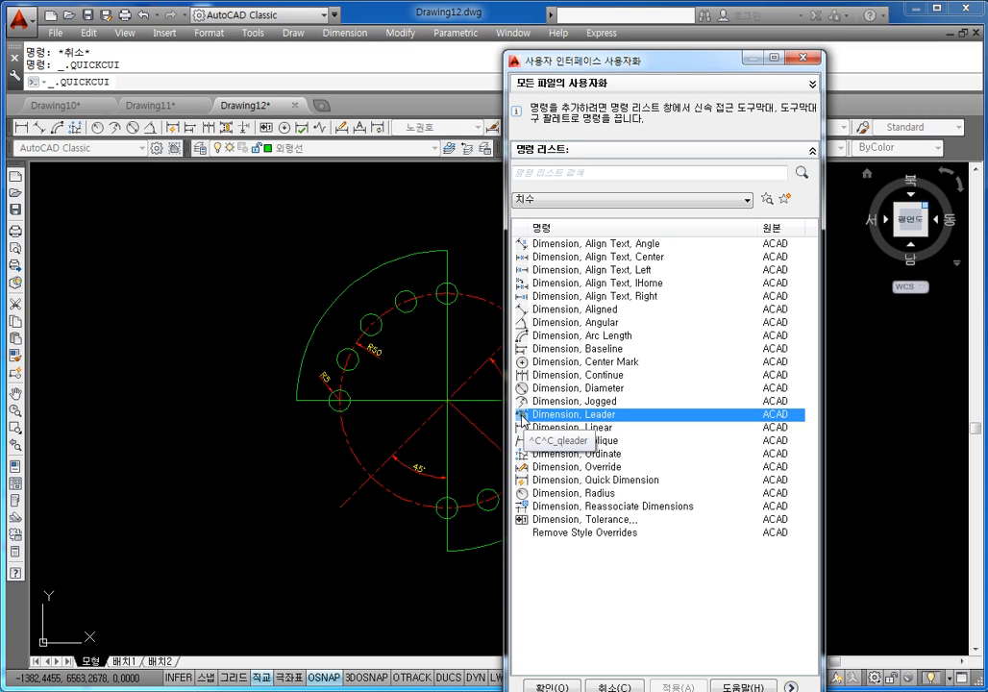
mouse_move(524, 415)
left_mouse_down()
mouse_move(365, 288)
mouse_move(221, 156)
mouse_move(207, 128)
left_mouse_up()
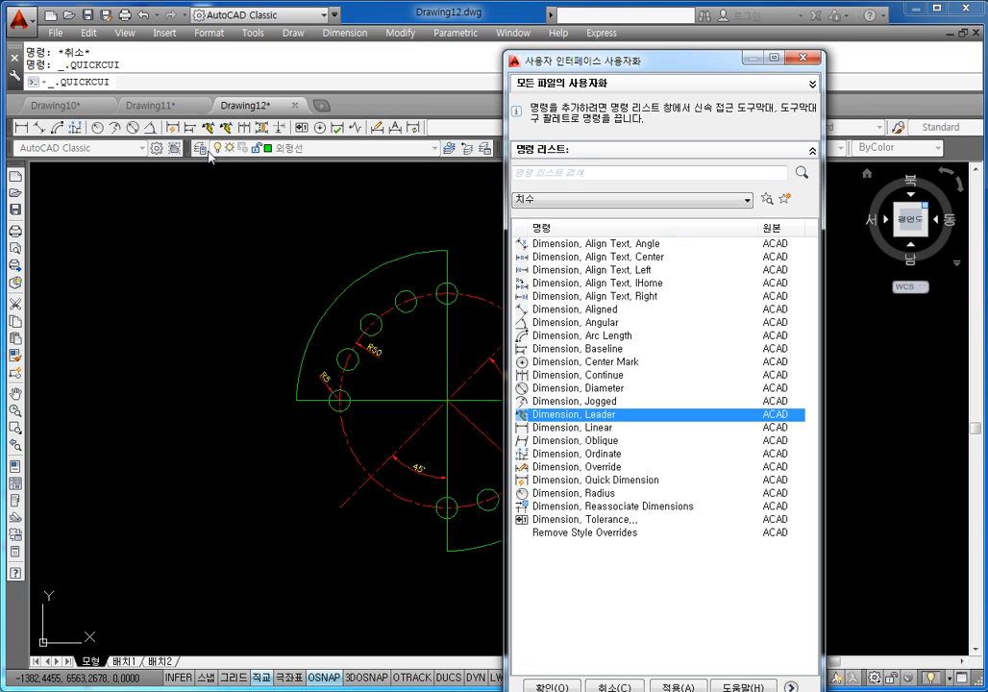
Remove the duplicate Leader command from the Dimension toolbar and save the interface customization
left_click(208, 127)
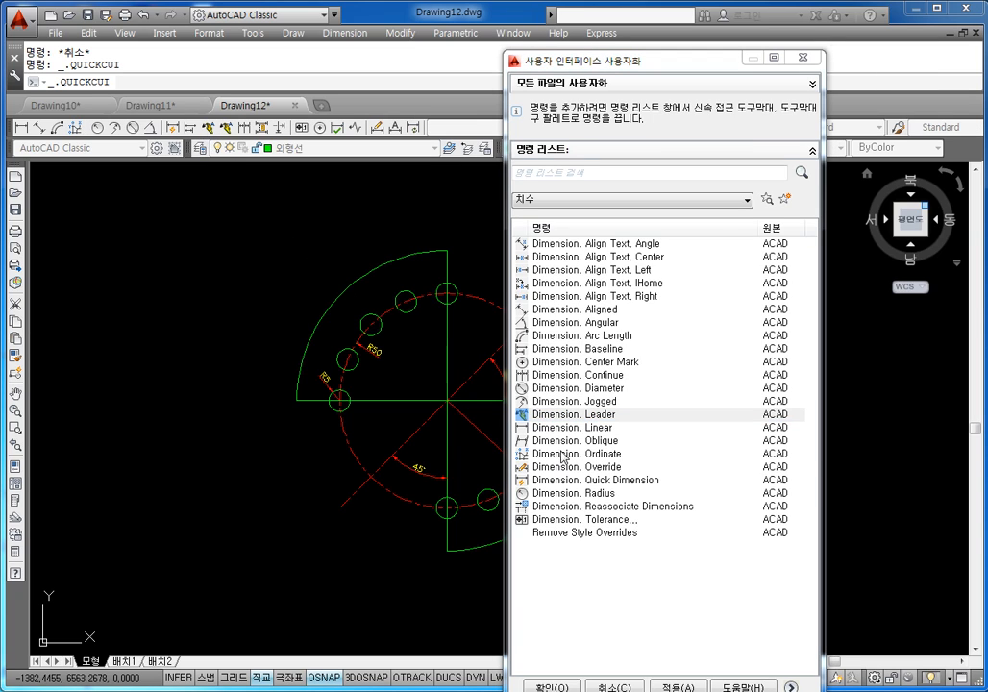
left_click_drag(208, 127, 532, 411)
left_click(541, 389)
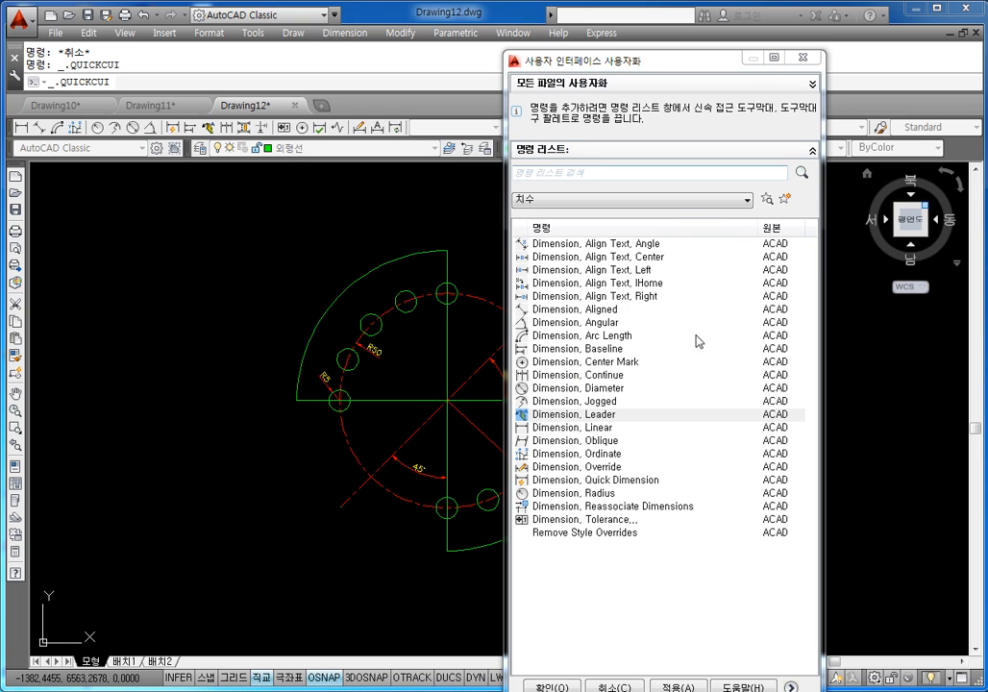
left_click_drag(712, 691, 714, 482)
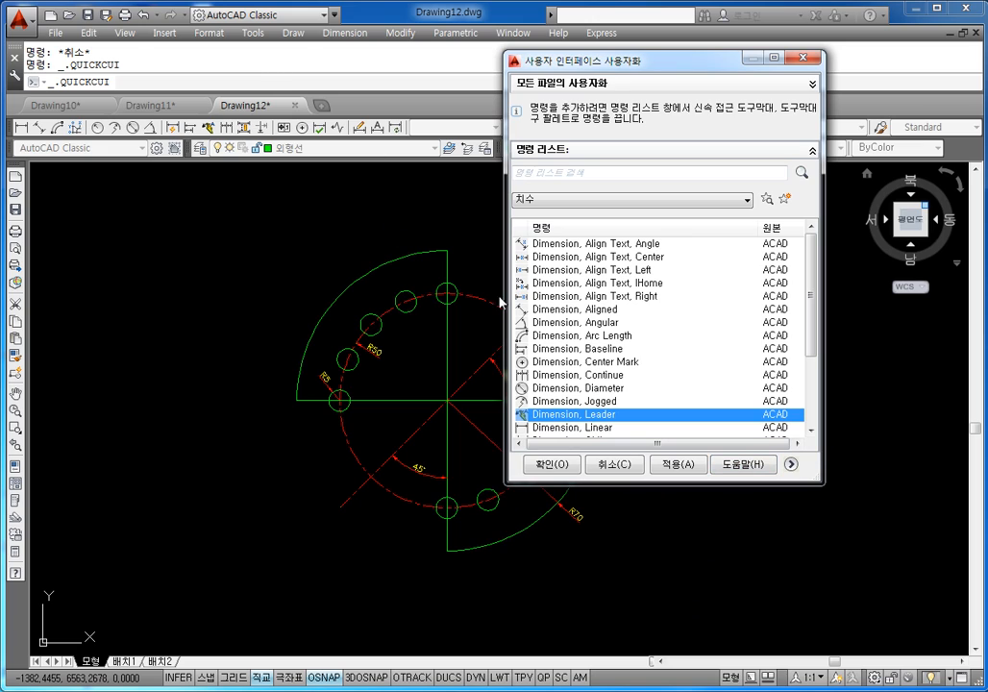
left_click(560, 470)
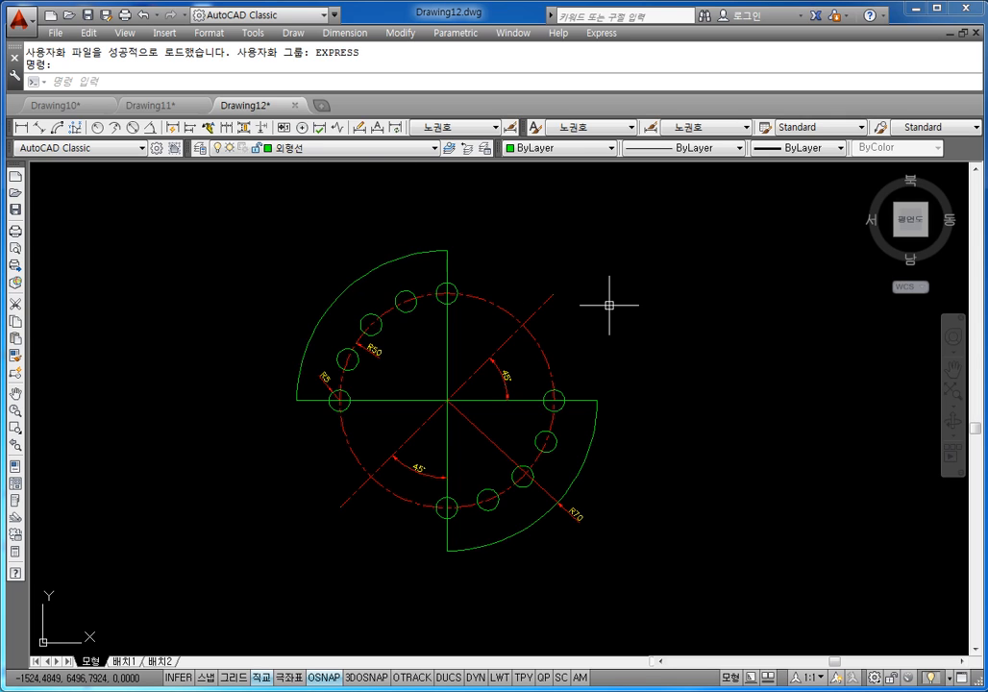
Review the commands of the 치수 category in the user interface customization
right_click(958, 149)
left_click(918, 216)
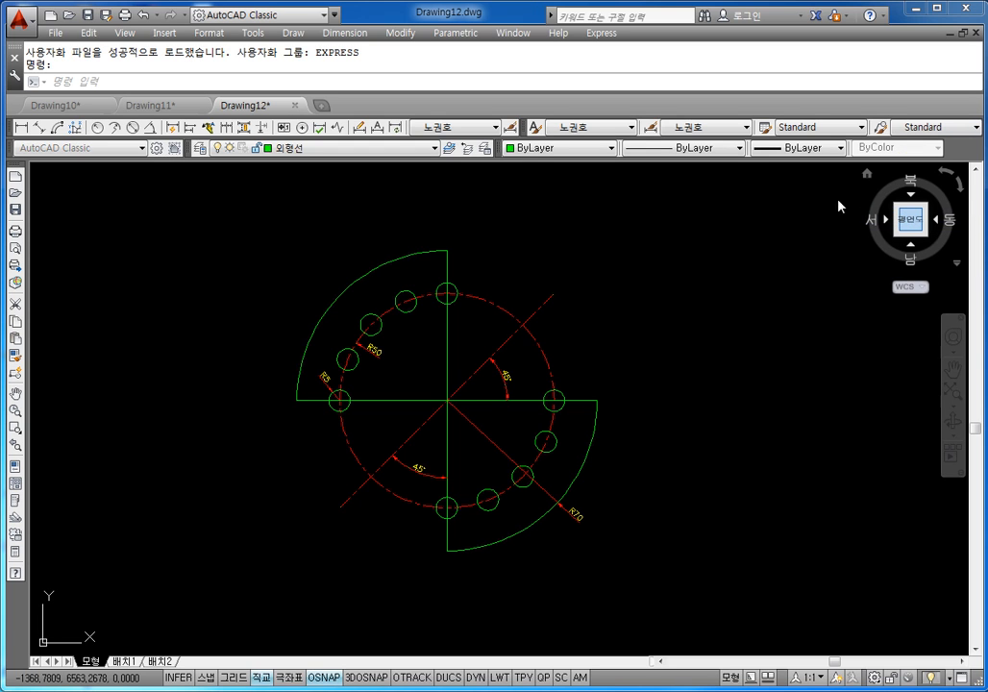
left_click(240, 208)
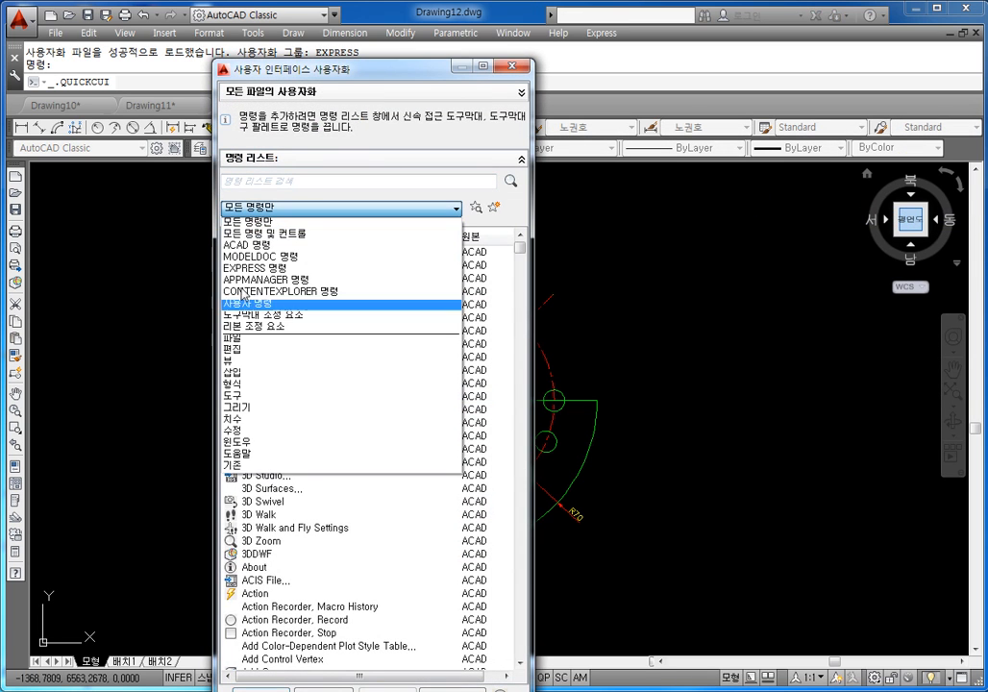
left_click(236, 419)
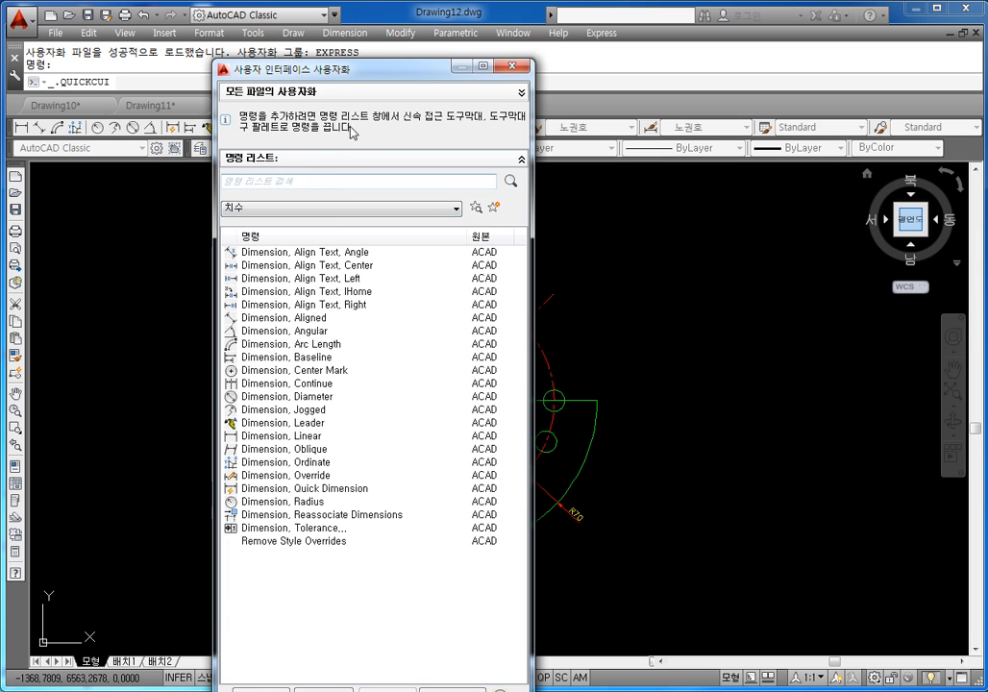
left_click_drag(272, 66, 491, 15)
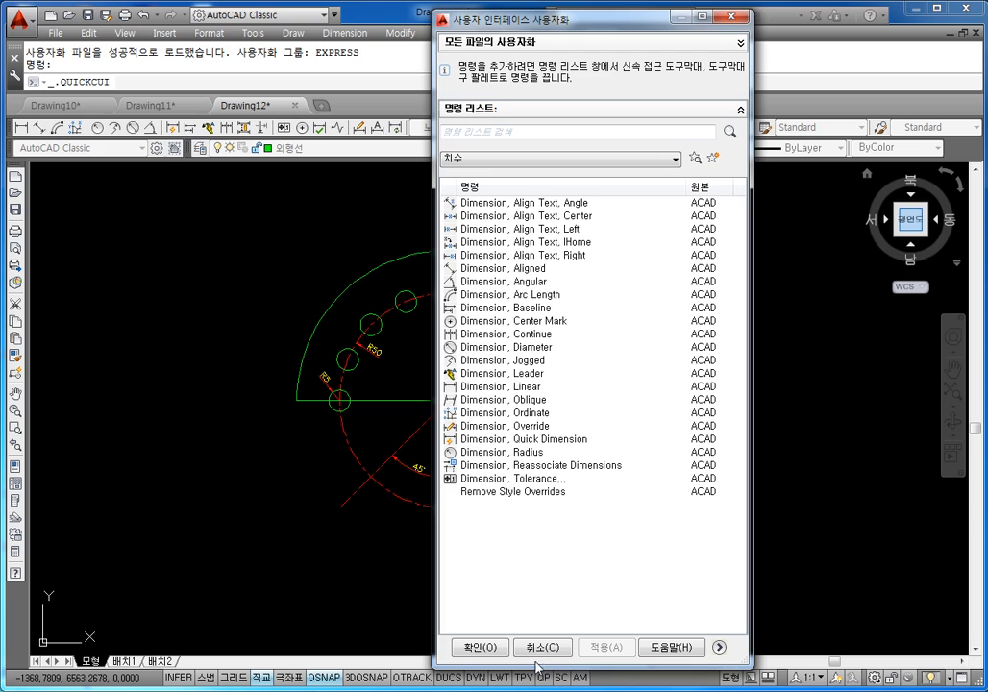
left_click(474, 647)
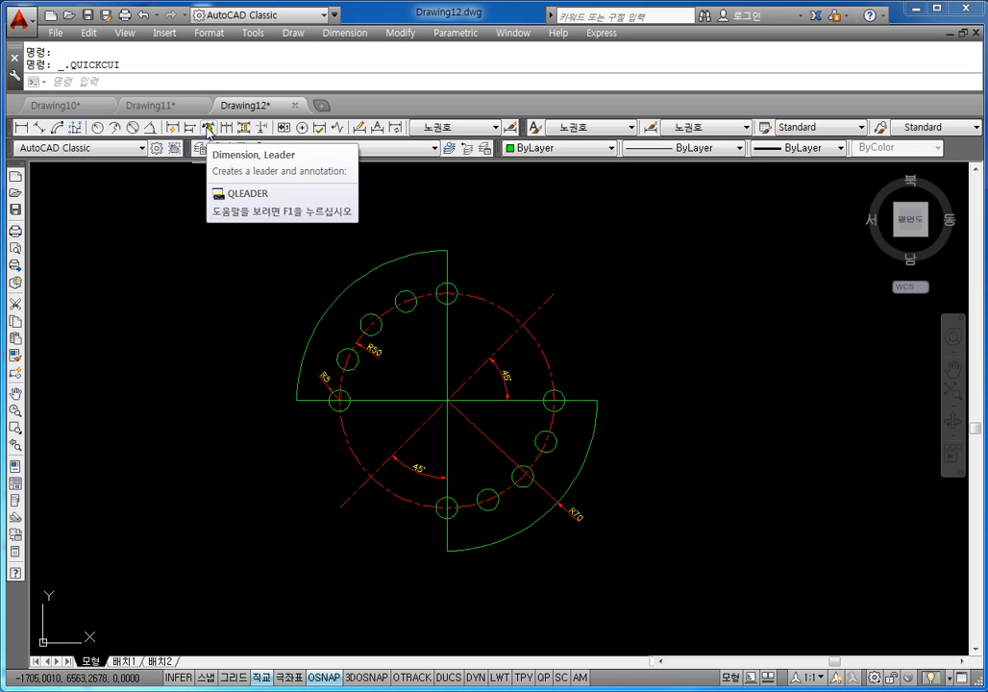
In the quick leader settings, turn on underlining of the bottom text row (맨 아래 행에 밑줄)
left_click(209, 132)
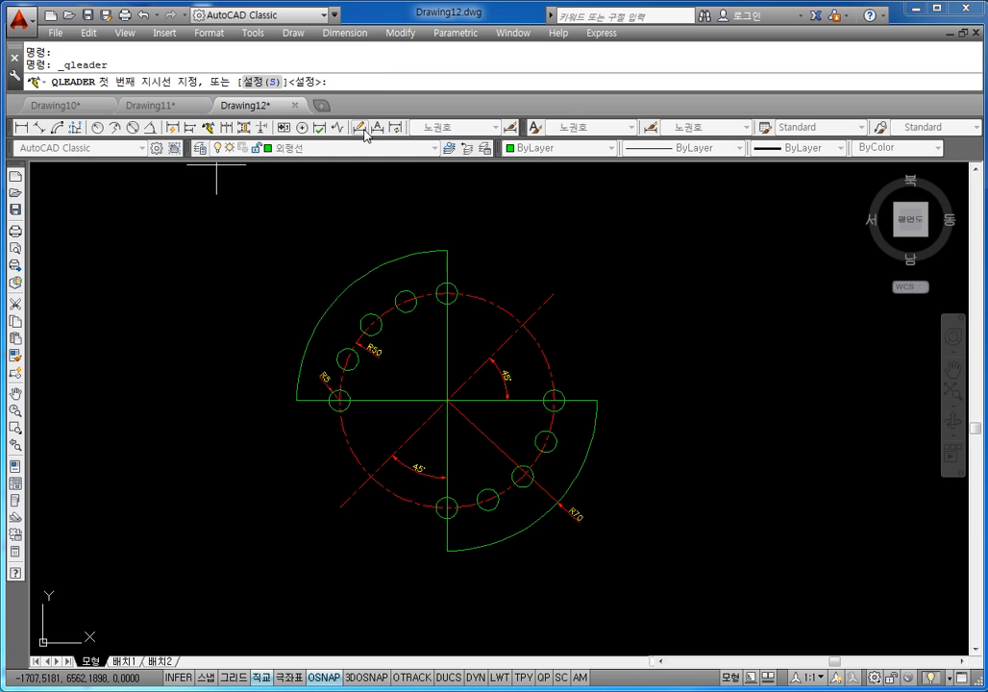
type("s")
key("Return")
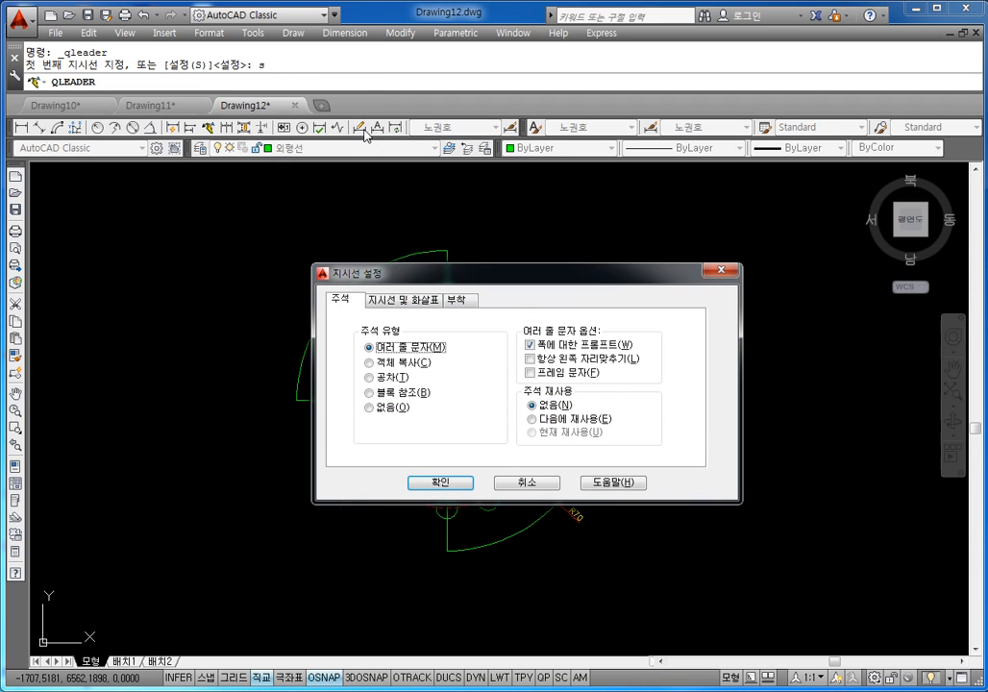
mouse_move(423, 276)
left_mouse_down()
mouse_move(353, 232)
mouse_move(288, 154)
left_mouse_up()
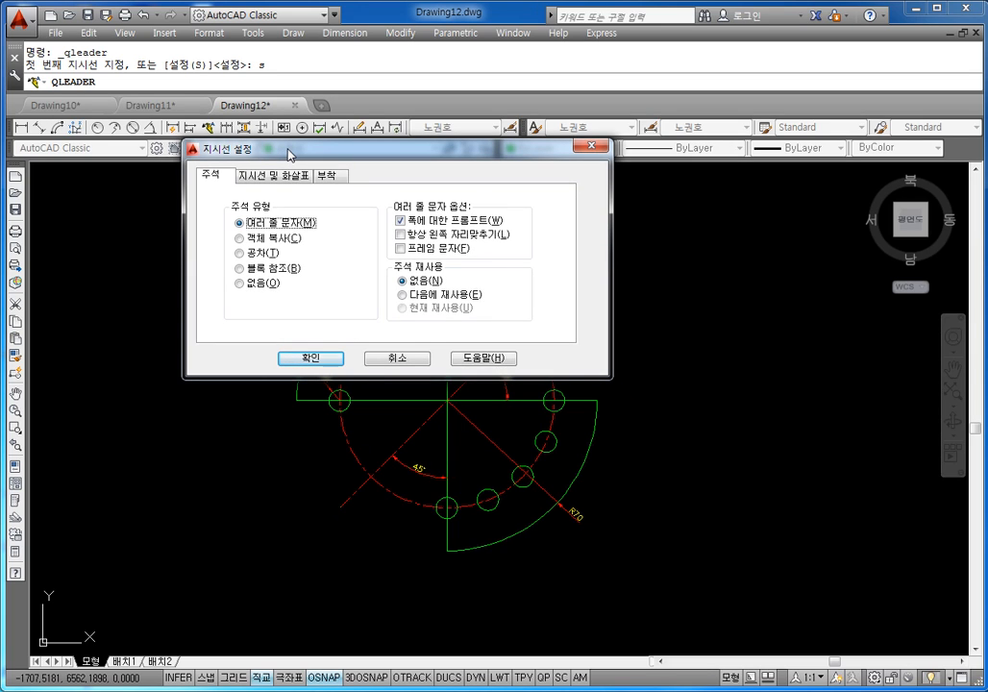
left_click(330, 176)
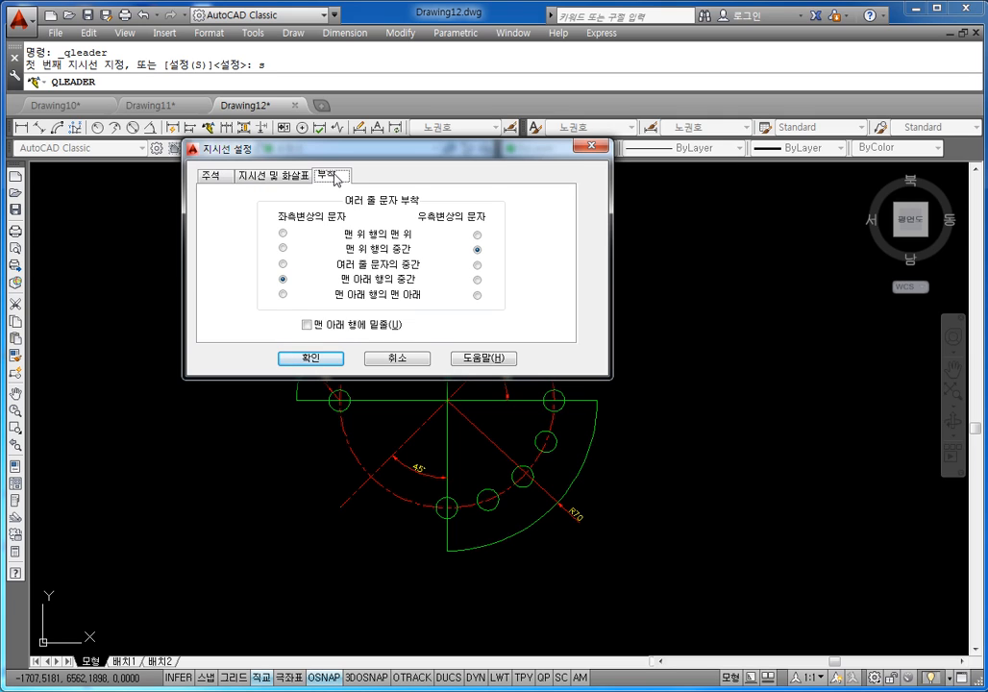
left_click(326, 328)
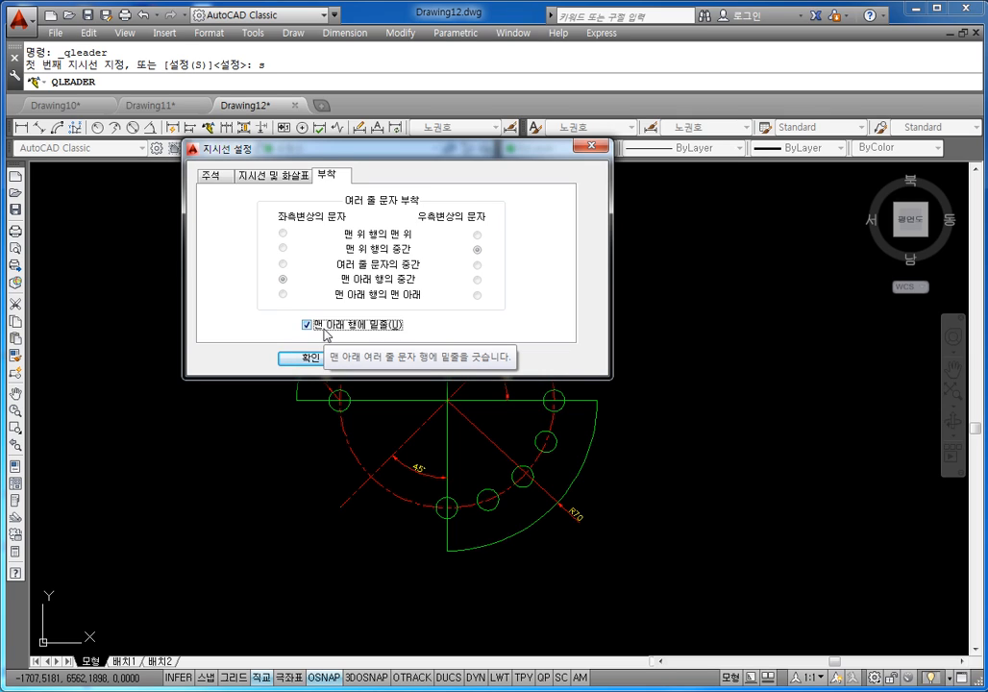
left_click(319, 328)
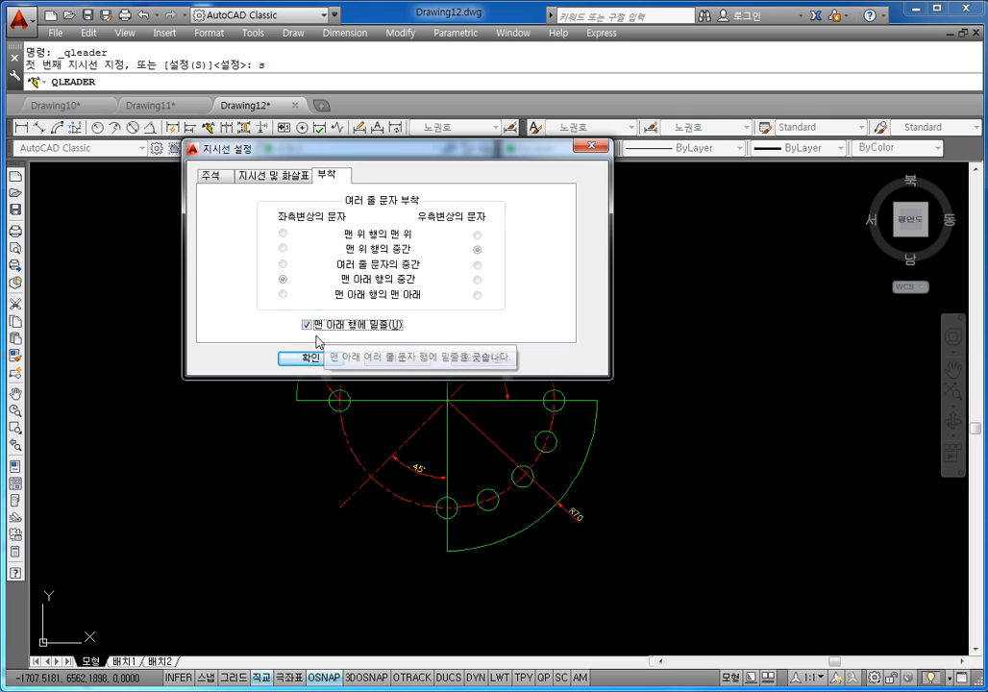
left_click(317, 328)
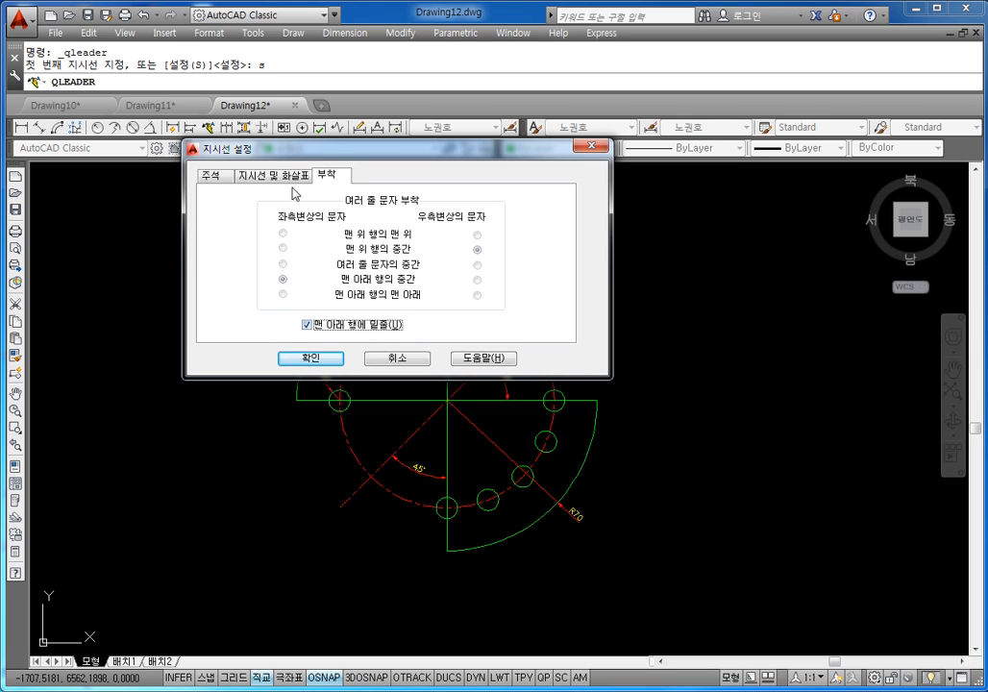
Set the quick leader's maximum number of points to 2, save the leader settings and leave the command
left_click(290, 179)
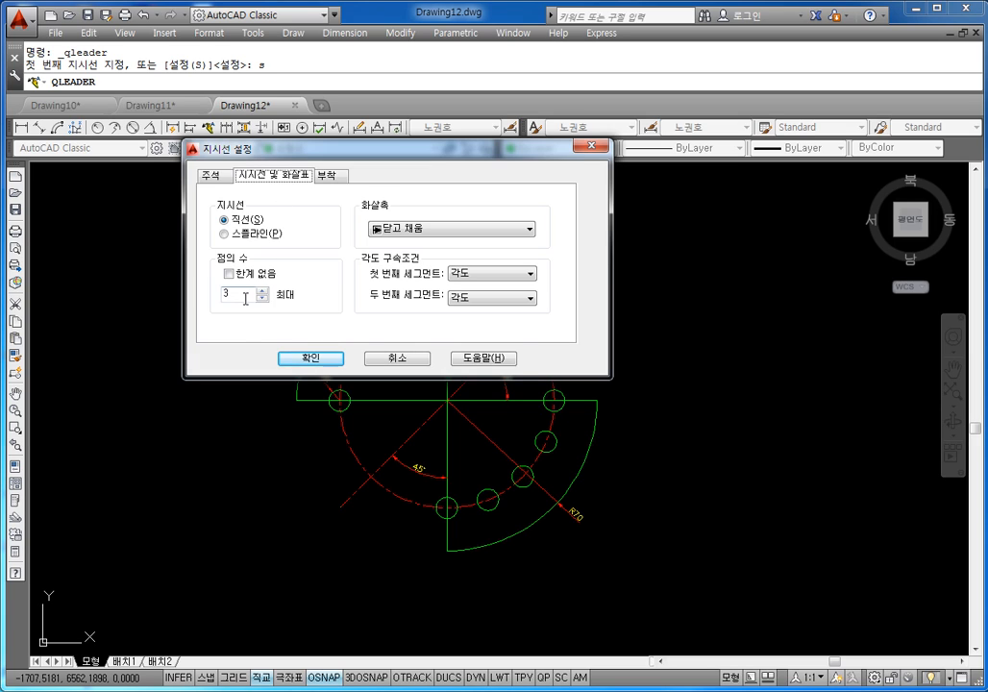
left_click_drag(245, 299, 149, 309)
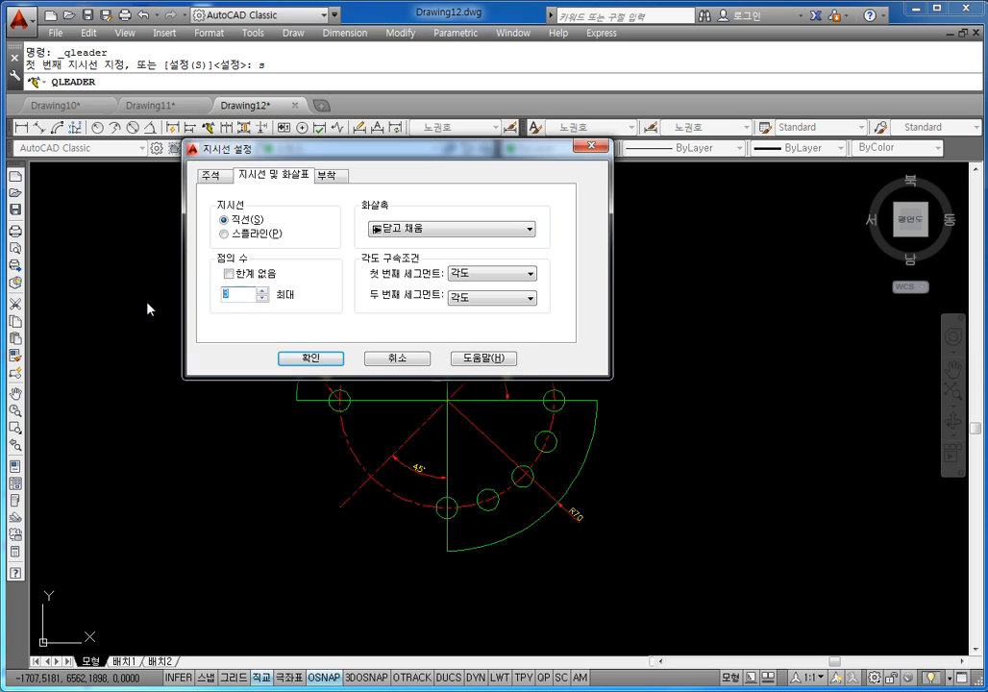
left_click(261, 298)
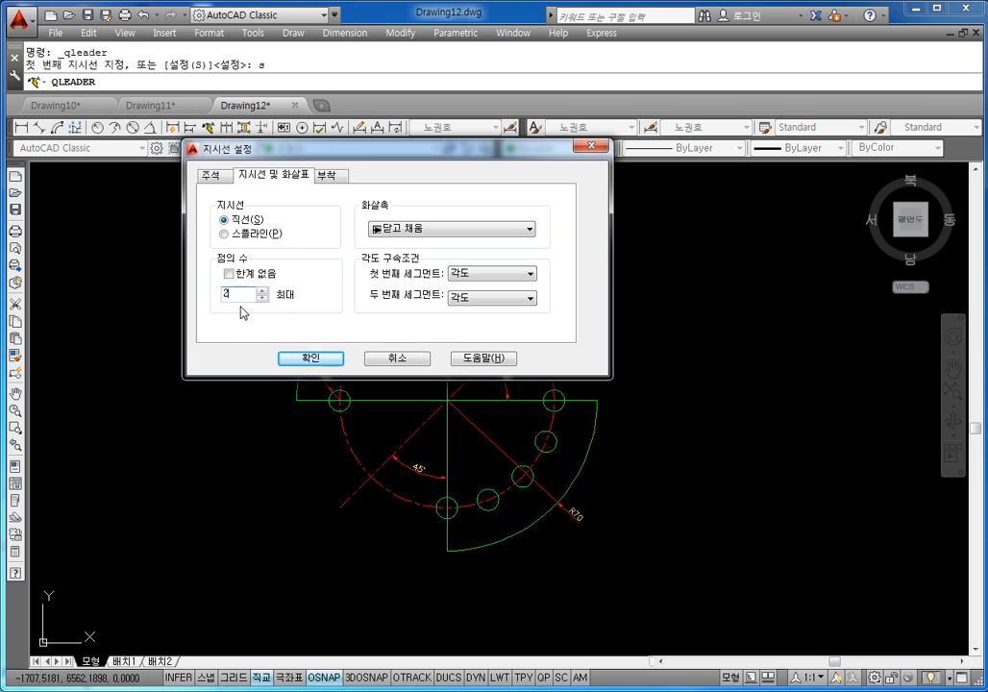
double_click(237, 295)
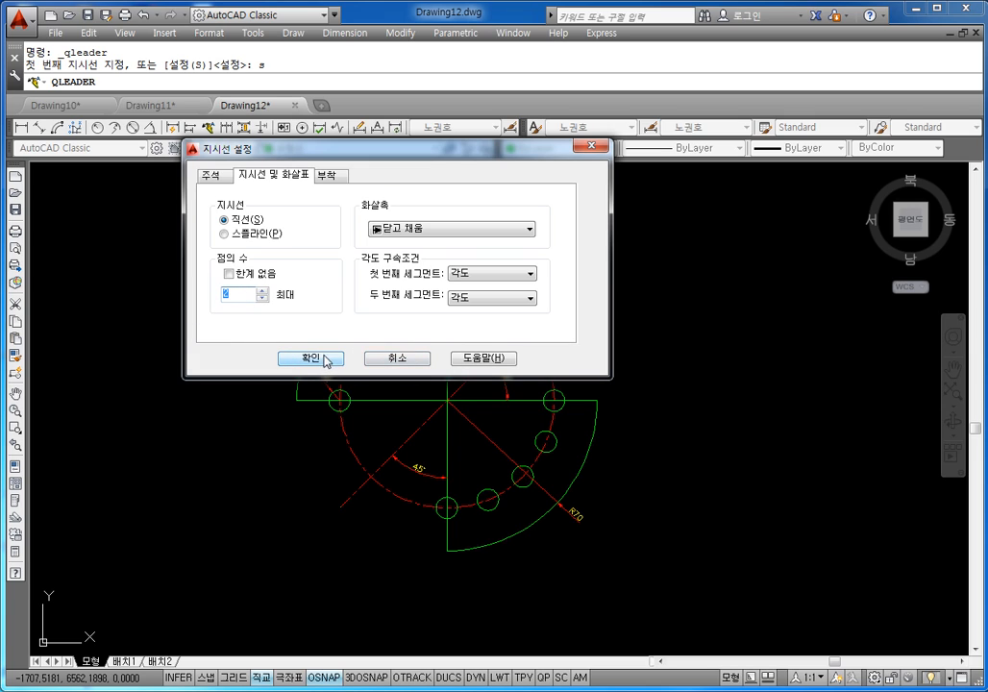
left_click(325, 176)
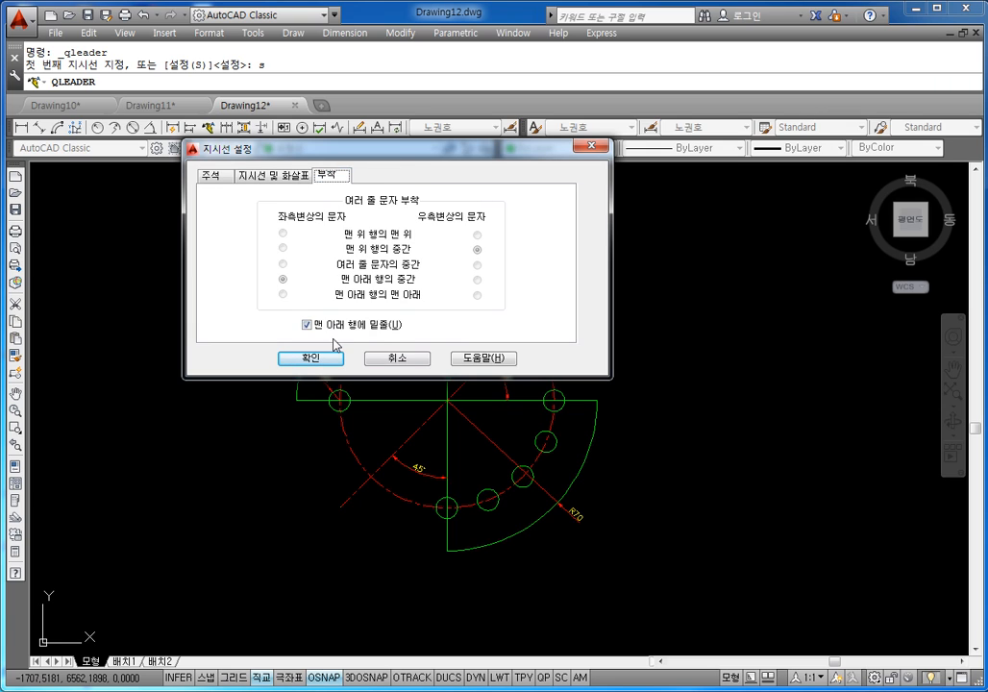
left_click(252, 175)
double_click(230, 294)
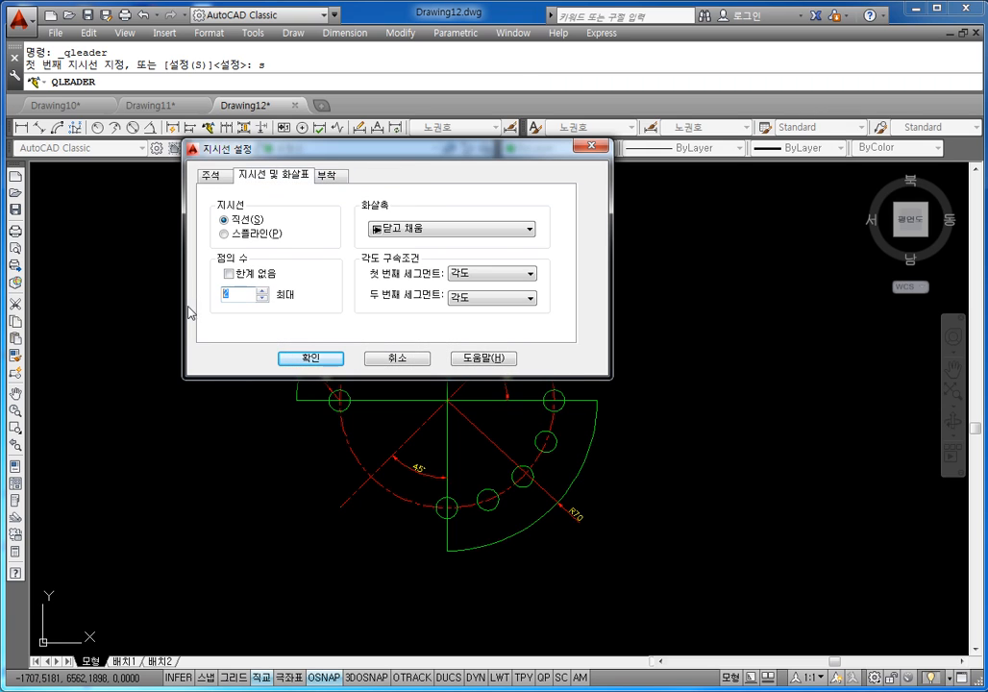
left_click(311, 358)
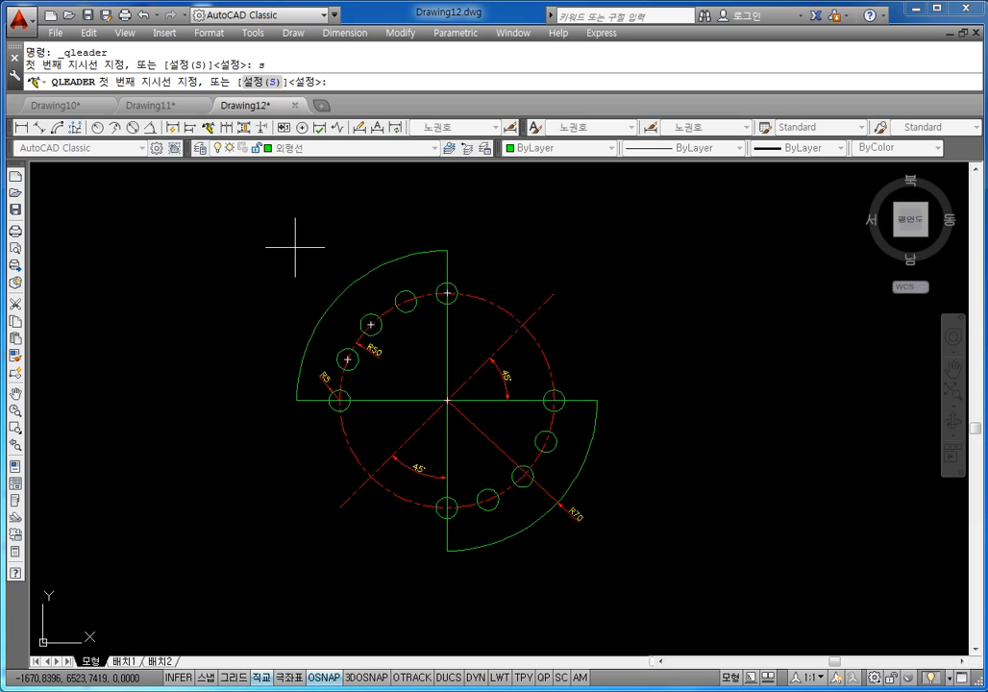
key("Escape")
key("Escape")
key("Escape")
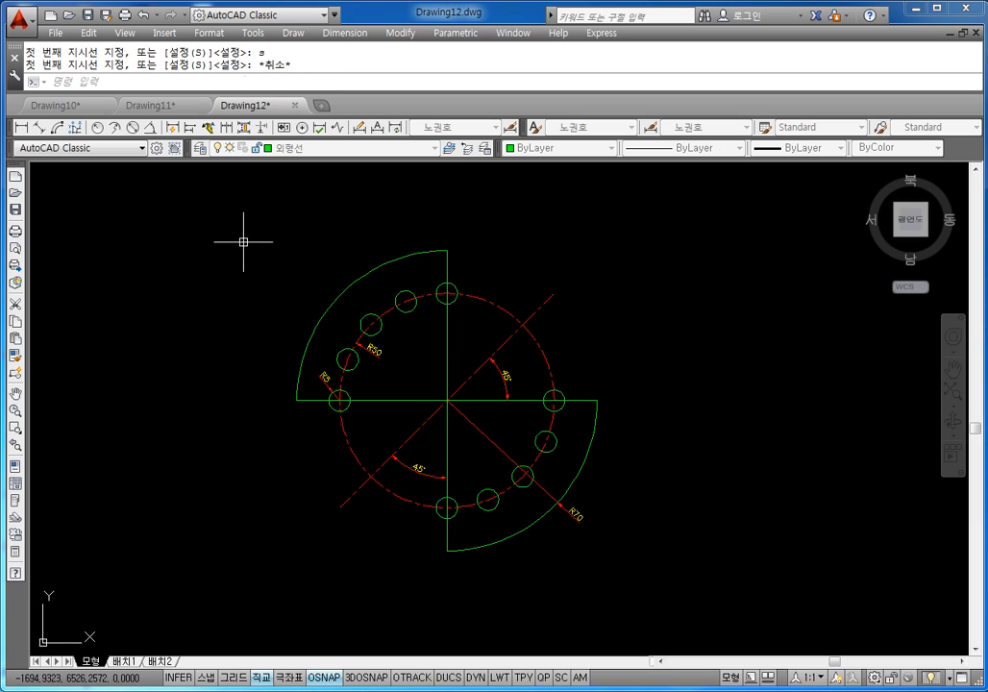
With ortho mode off, place a two-point quick leader from the upper end of the diagonal centerline up to open space, keeping text width 0
left_click(209, 131)
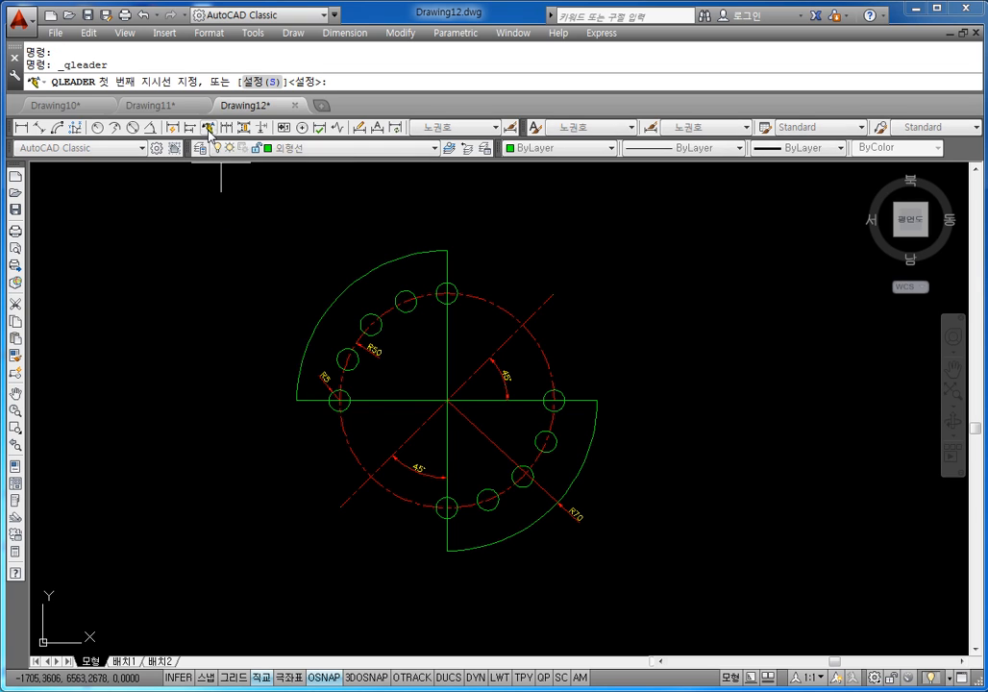
scroll(547, 294, "up", 2)
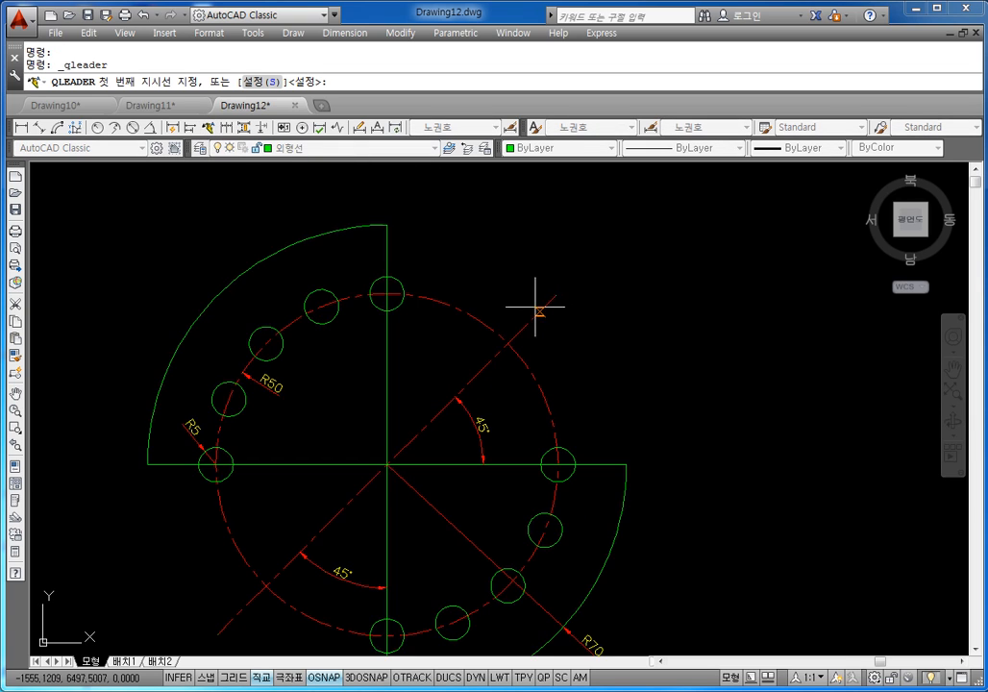
left_click(525, 318)
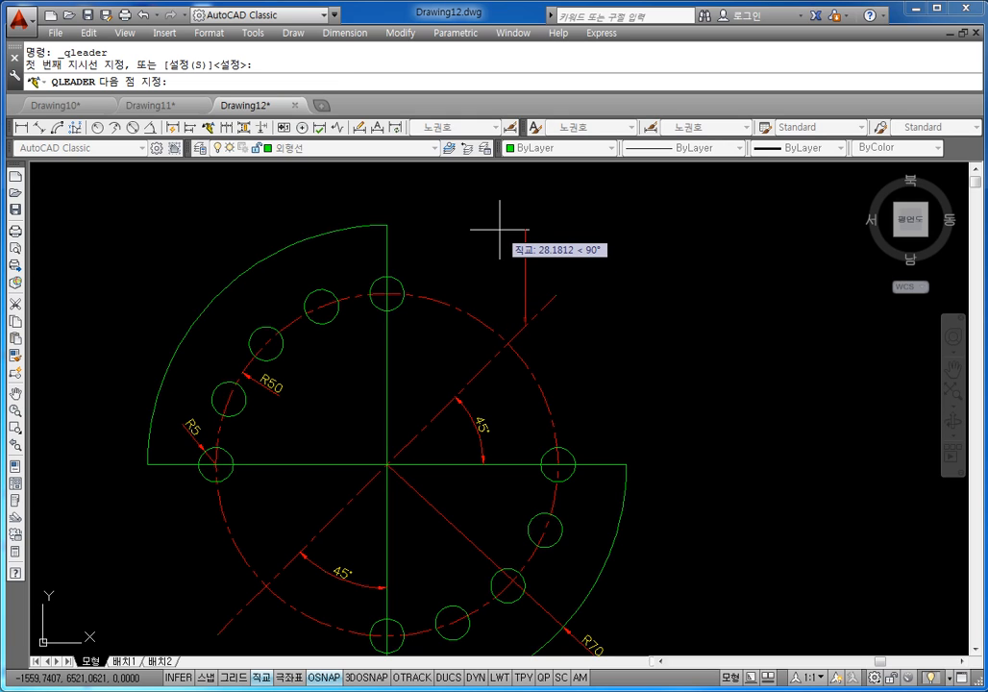
key("F8")
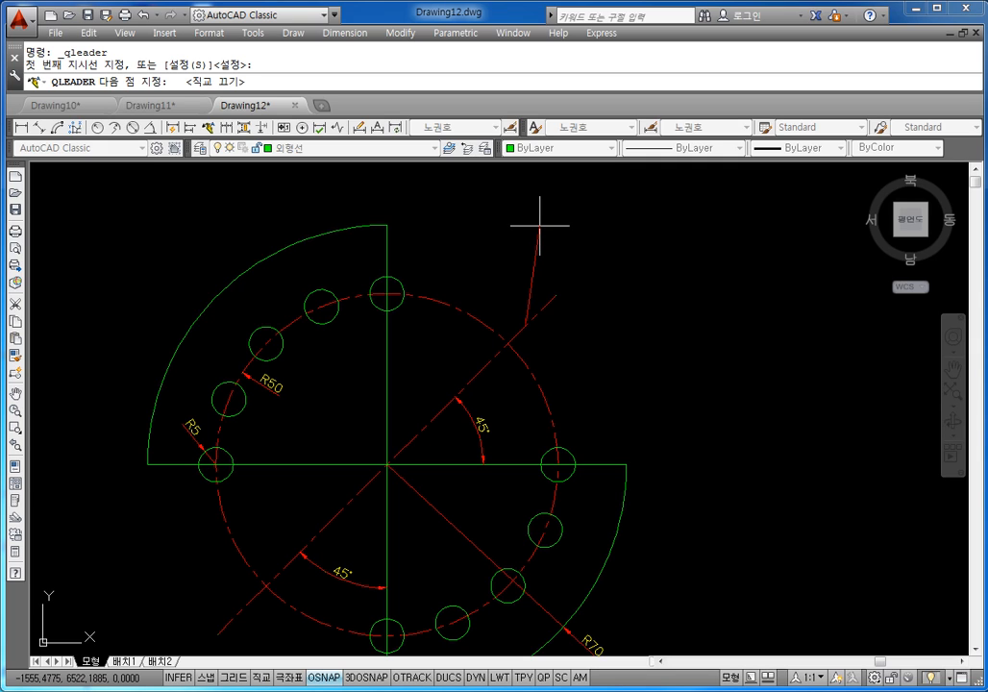
left_click(540, 227)
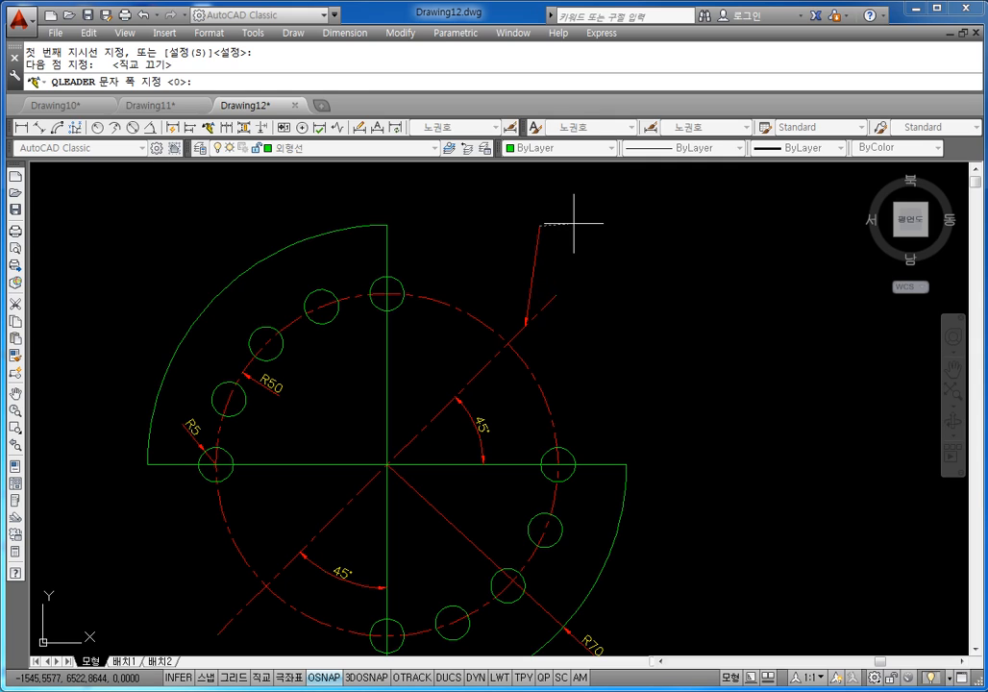
key("Return")
key("Return")
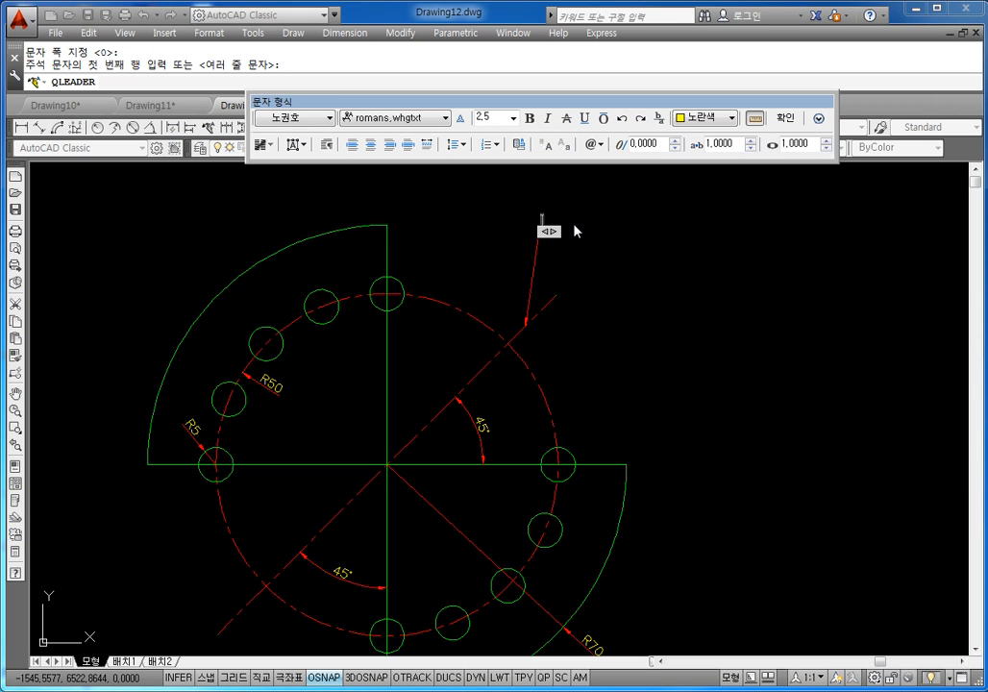
Enter "mirror 기준선" as the diagonal centerline leader's annotation and finish the text
type("mi")
type("rror 기준")
type("전")
key("BackSpace")
key("BackSpace")
type("선")
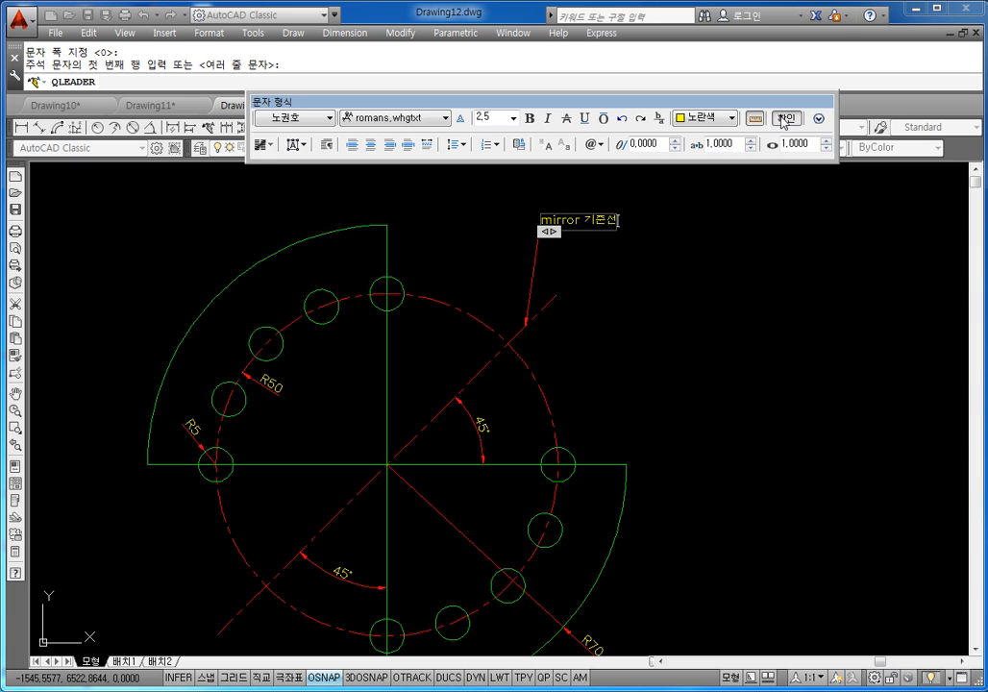
left_click(597, 328)
scroll(578, 217, "up", 4)
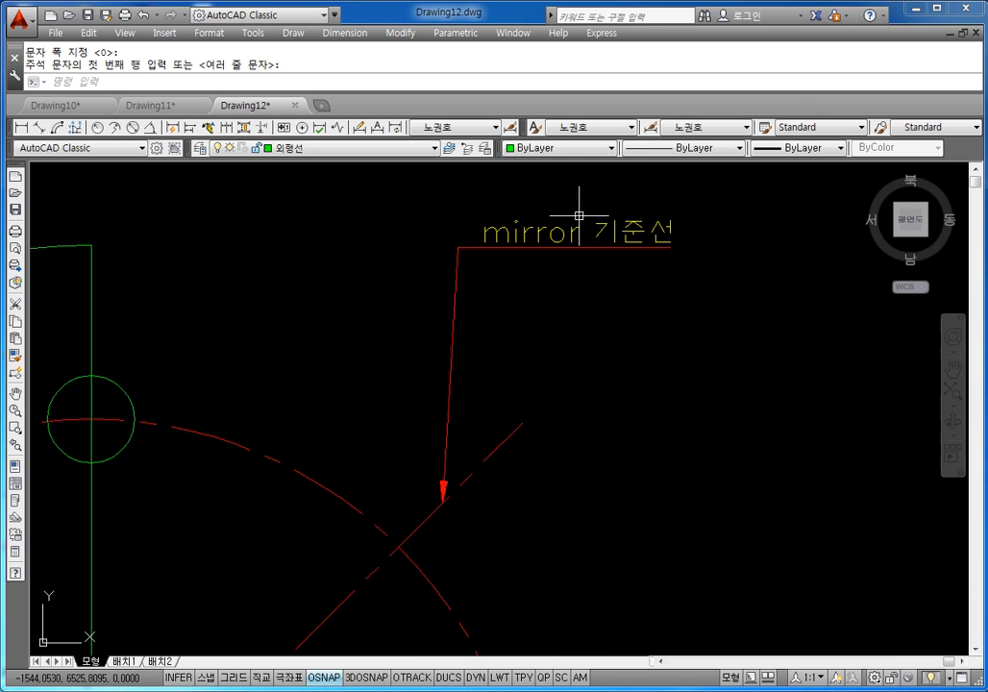
scroll(575, 252, "down", 2)
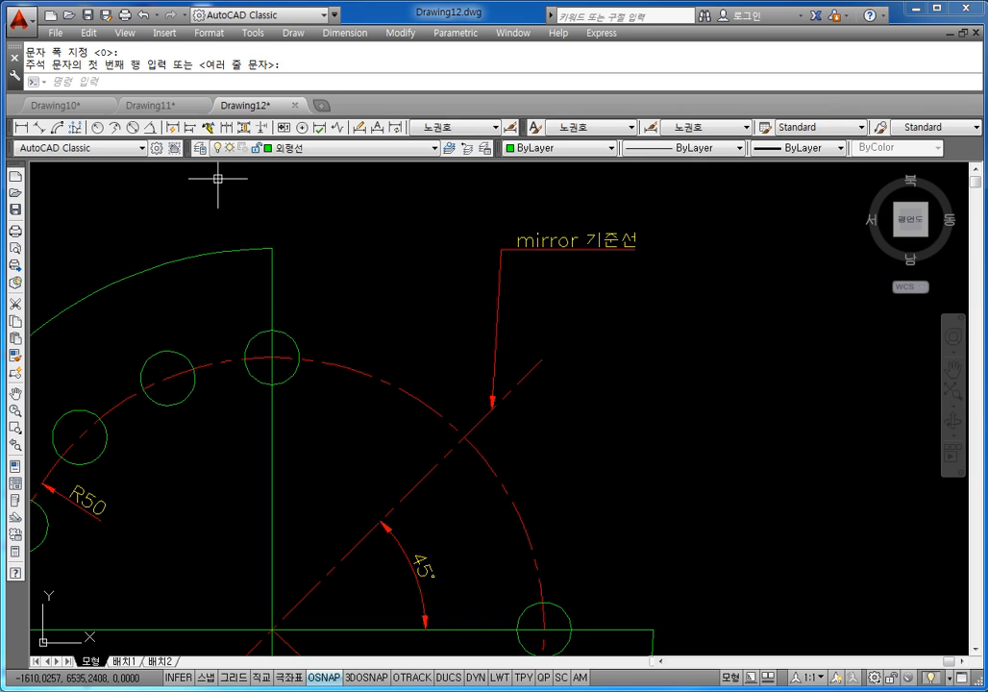
Add a quick leader from the top of the figure's vertical outline, annotated "Layer: 외형선", with text width 0
left_click(208, 129)
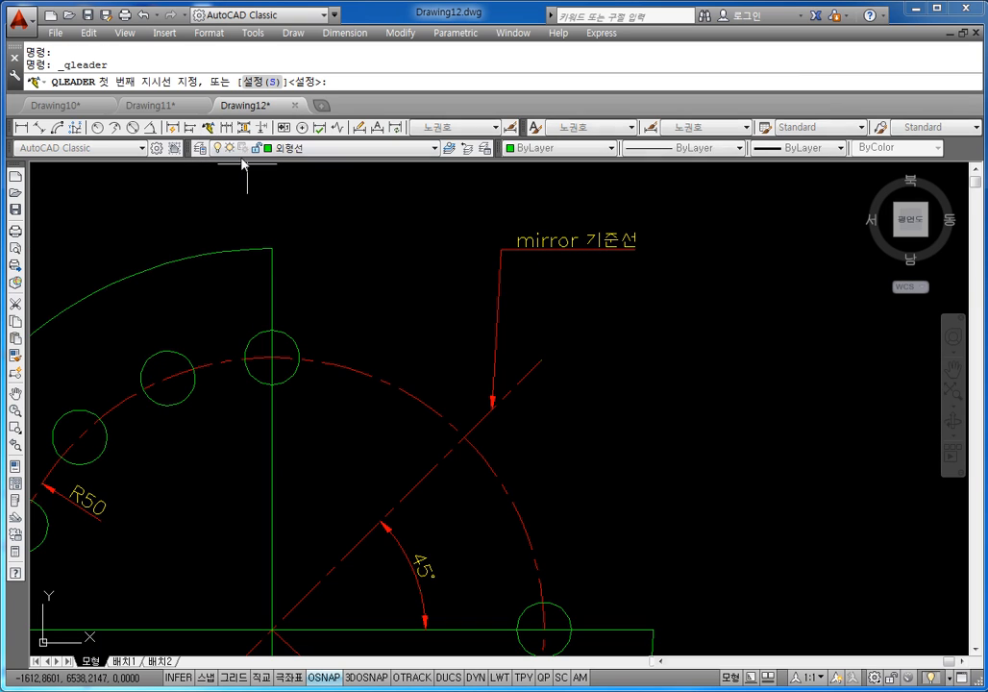
left_click(272, 285)
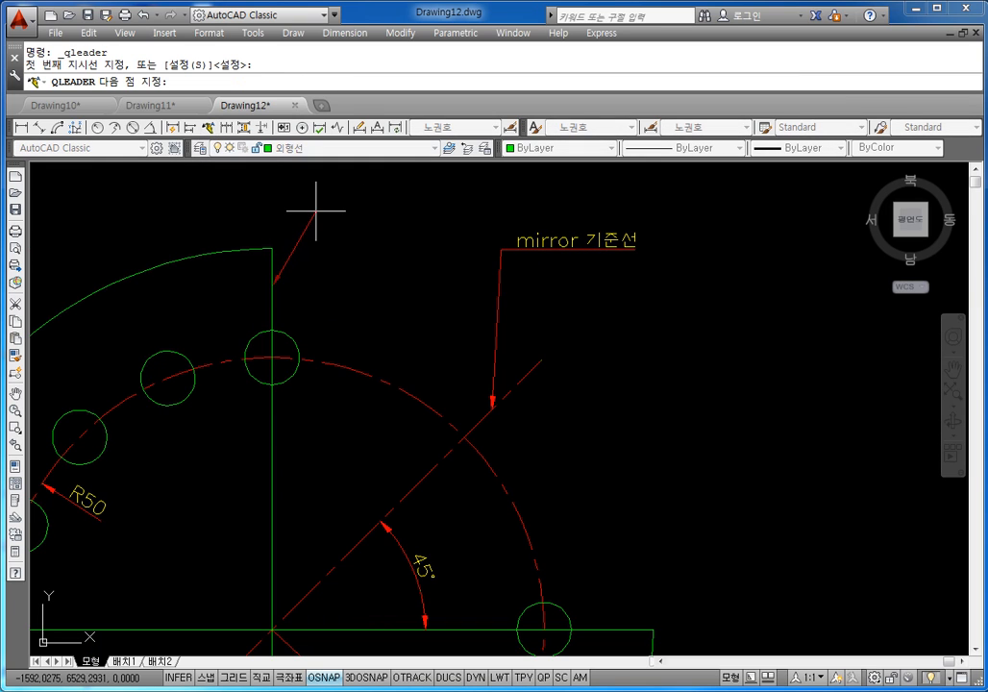
left_click(315, 211)
key("Return")
key("Return")
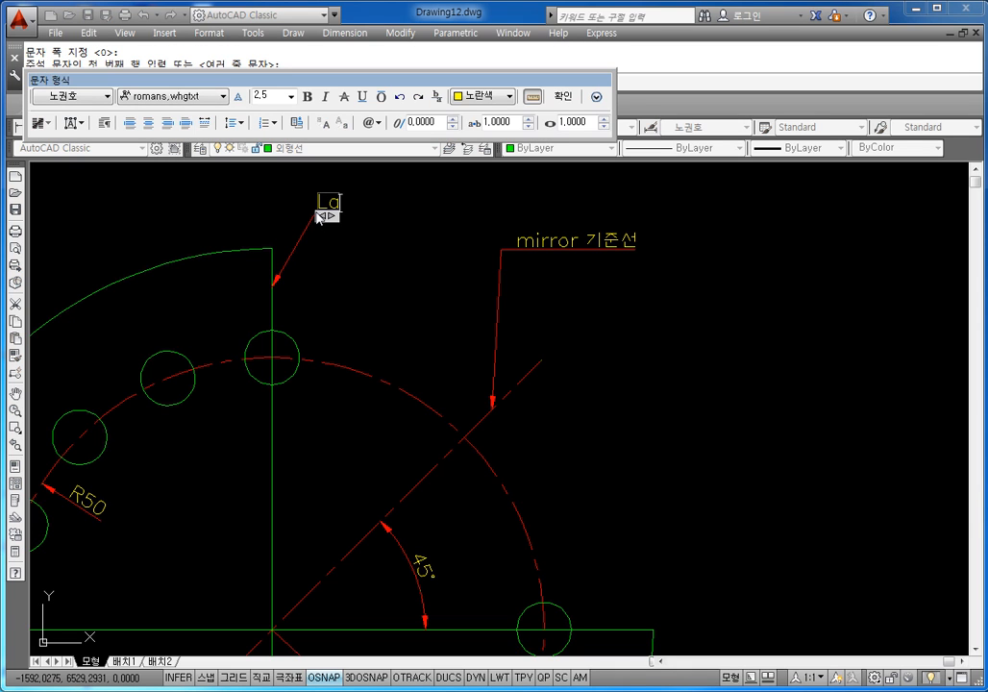
type("Layer")
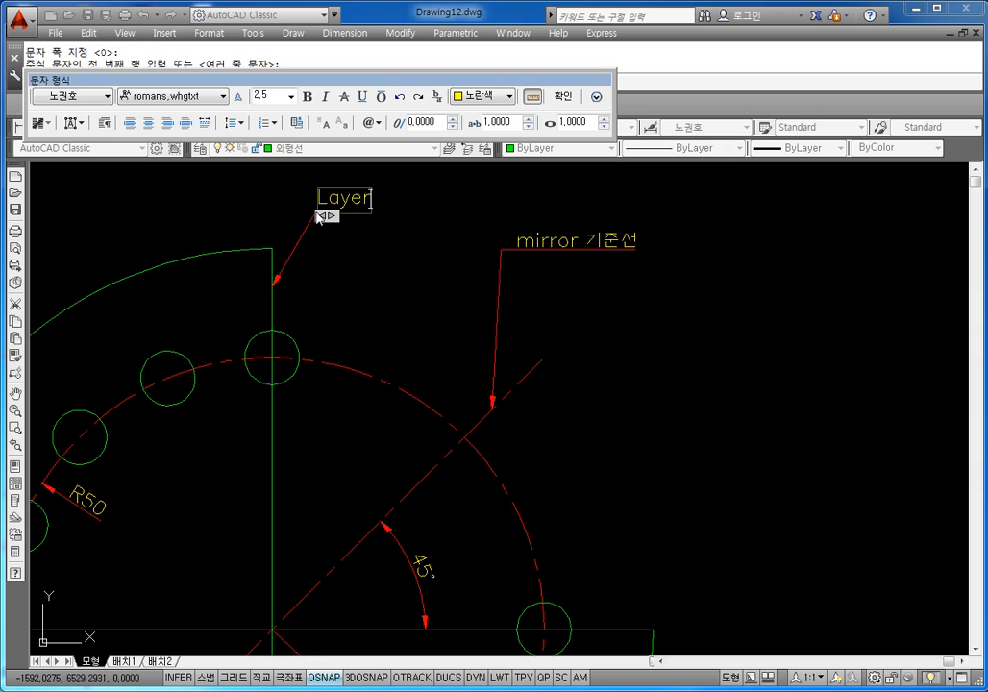
type(": 외형선")
left_click(471, 344)
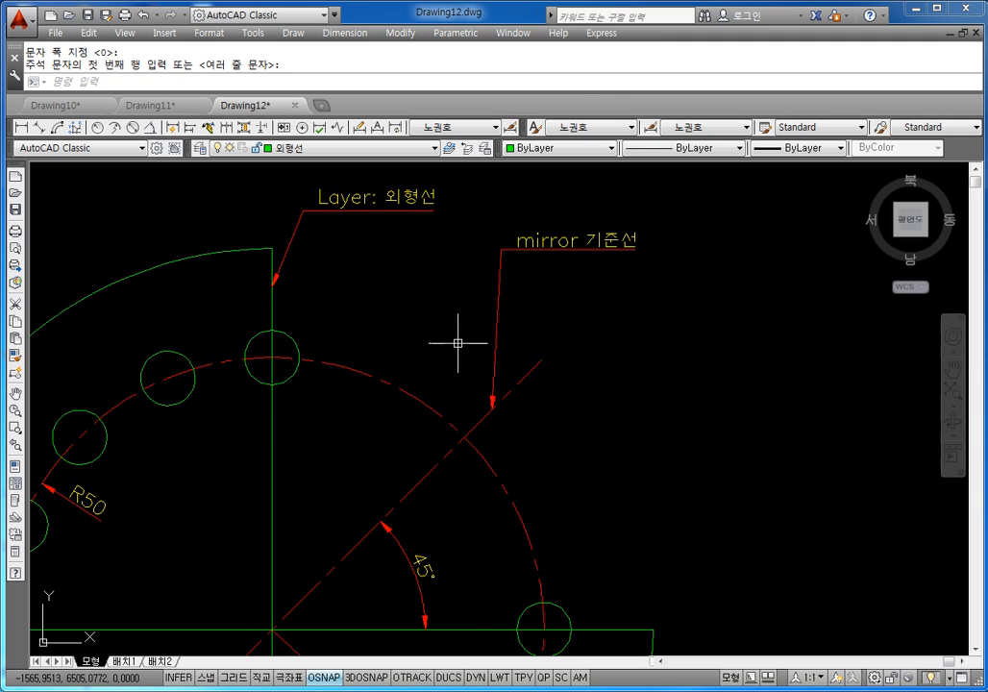
Place a quick leader from the lower-left part of the dashed center circle down to open space below the figure, keeping text width 0
scroll(457, 342, "down", 5)
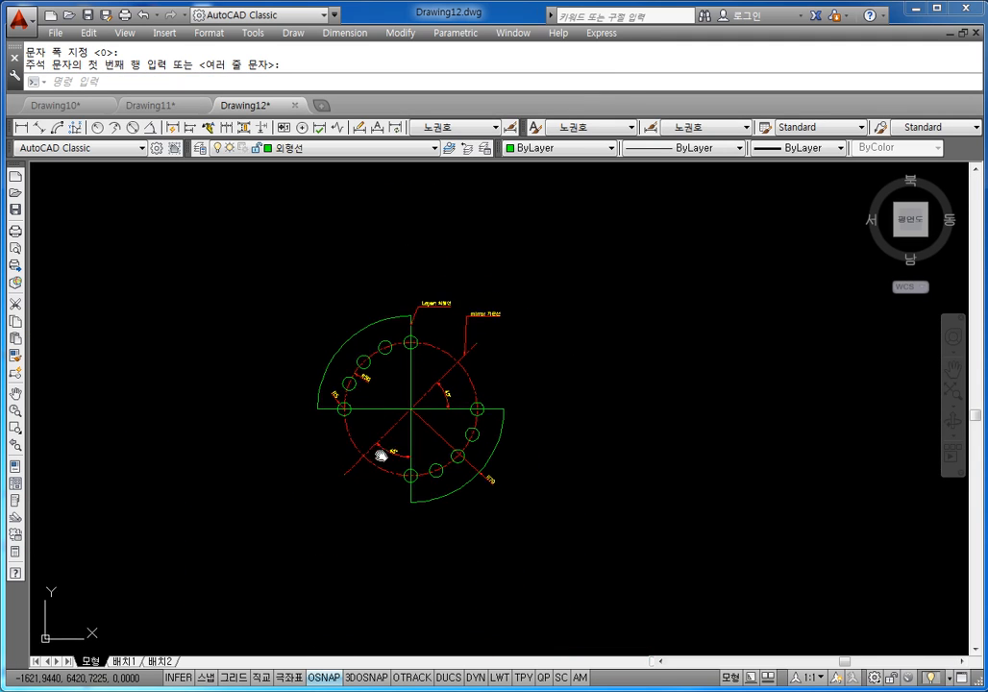
scroll(390, 408, "up", 2)
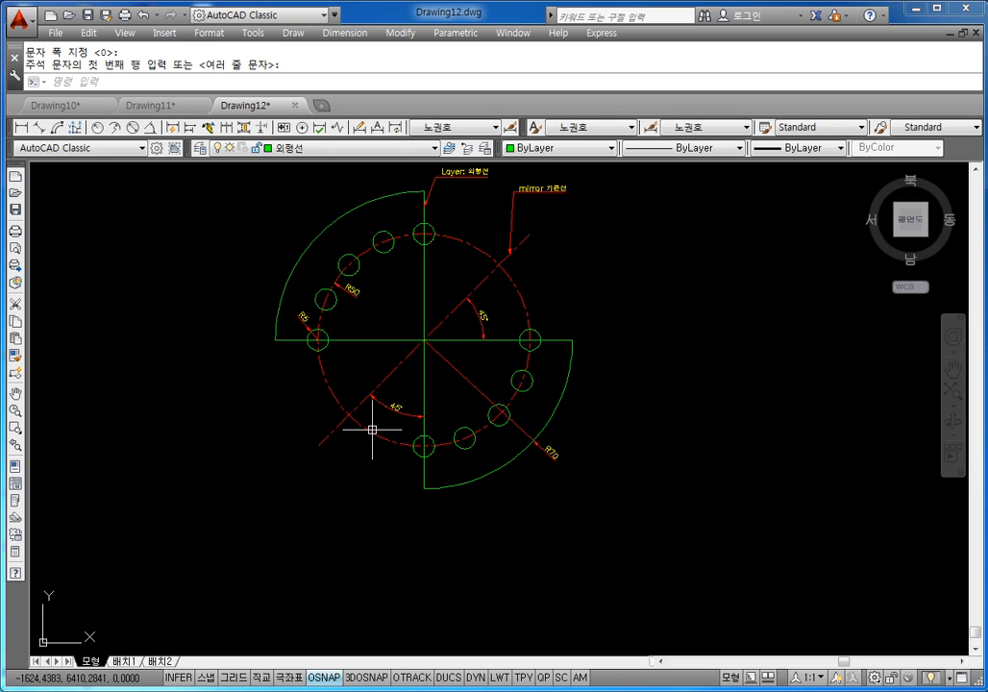
middle_click_drag(331, 489, 313, 375)
scroll(331, 413, "up", 3)
scroll(359, 413, "down", 3)
left_click(207, 128)
scroll(290, 269, "up", 2)
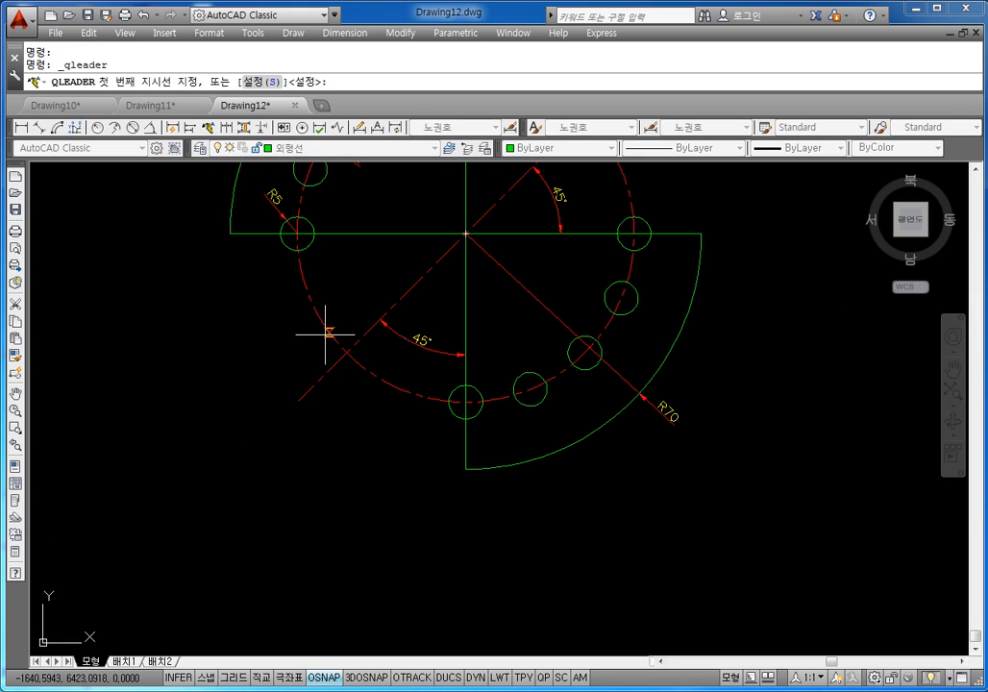
left_click(328, 333)
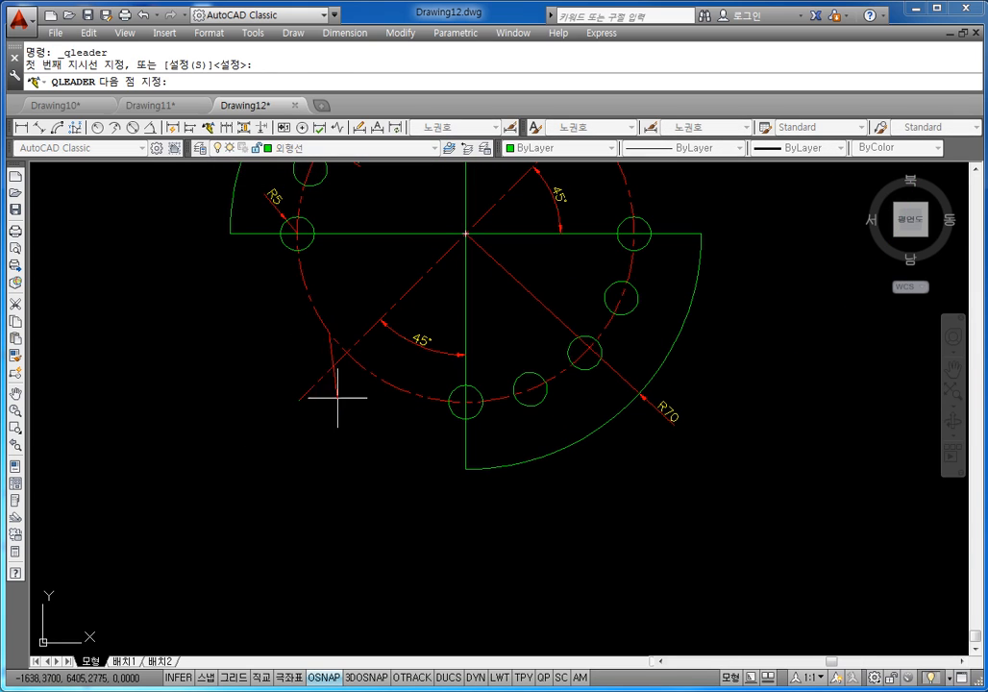
left_click(357, 525)
key("Return")
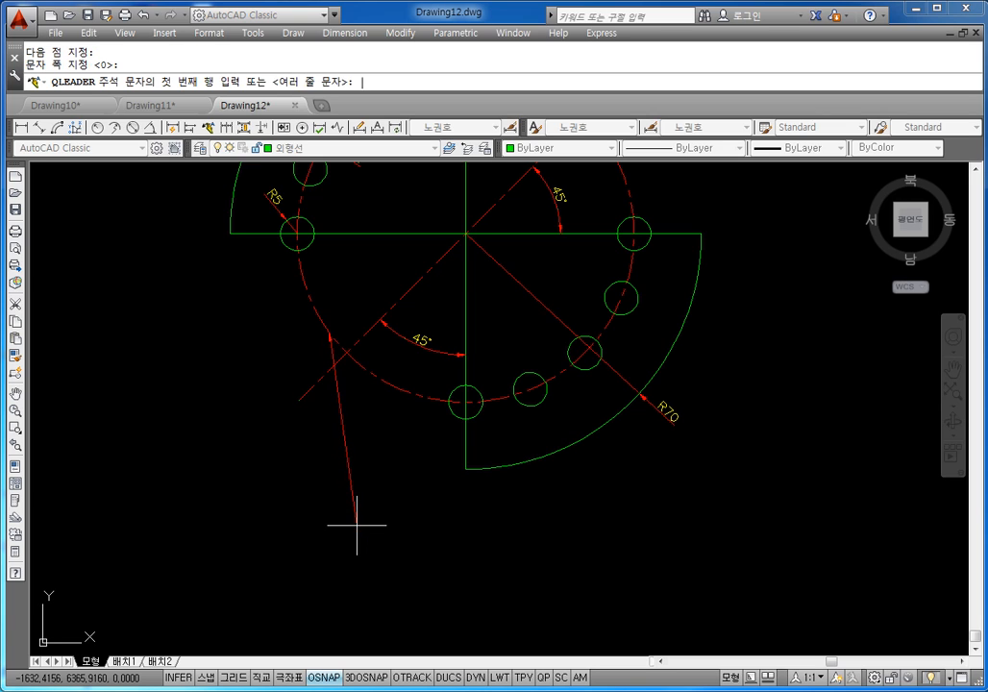
key("Return")
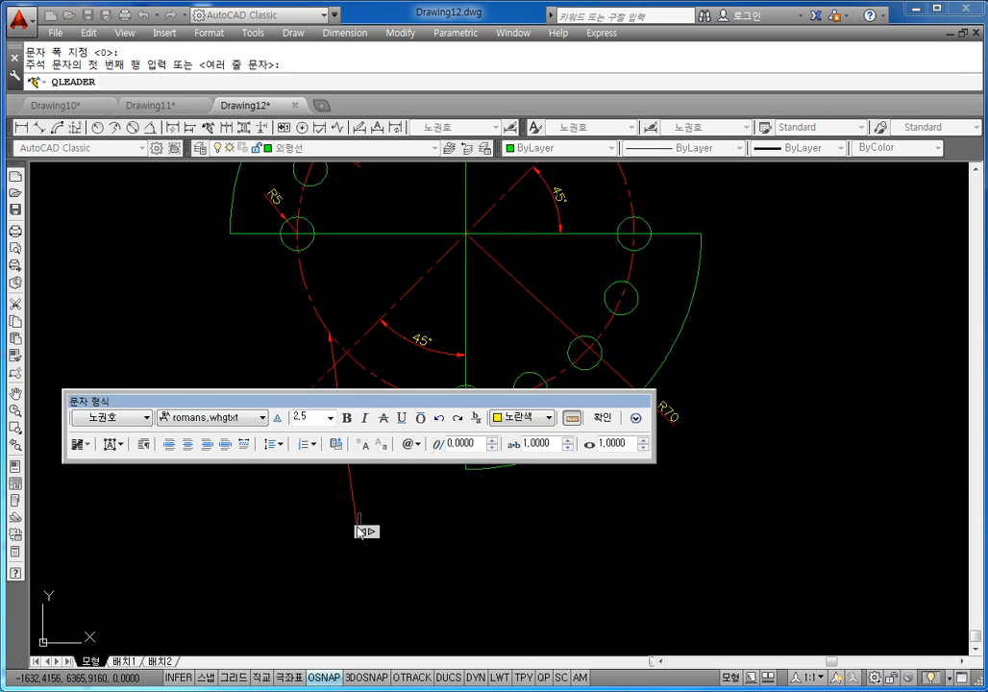
Enter "Layer: 중심선" as the center circle leader's annotation and finish the text
type("Lay")
type("er: wn")
type("dtlatjs")
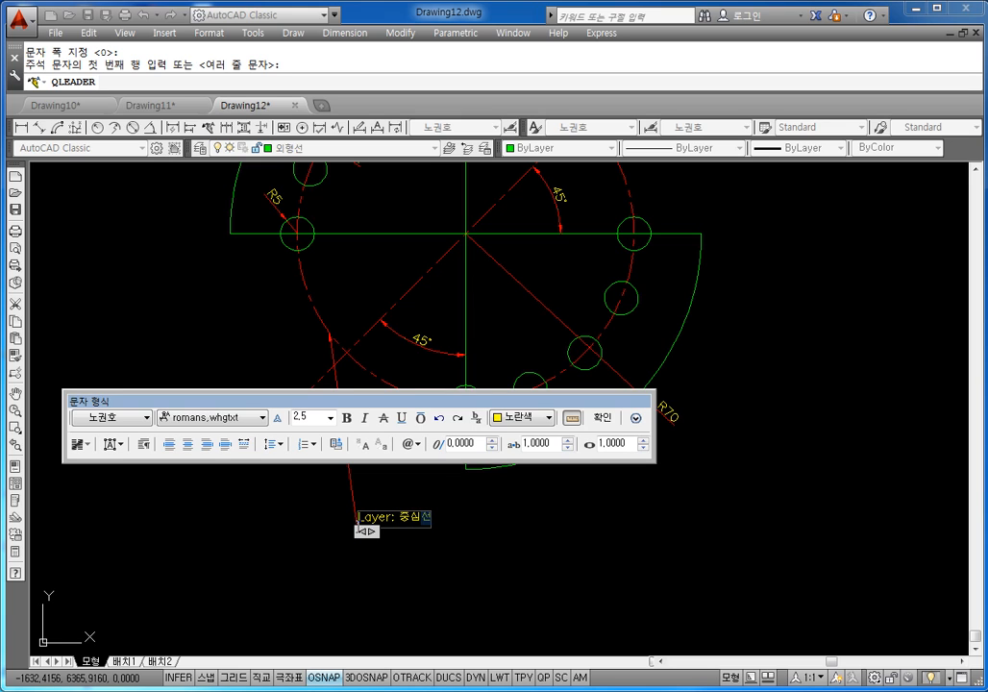
left_click(603, 419)
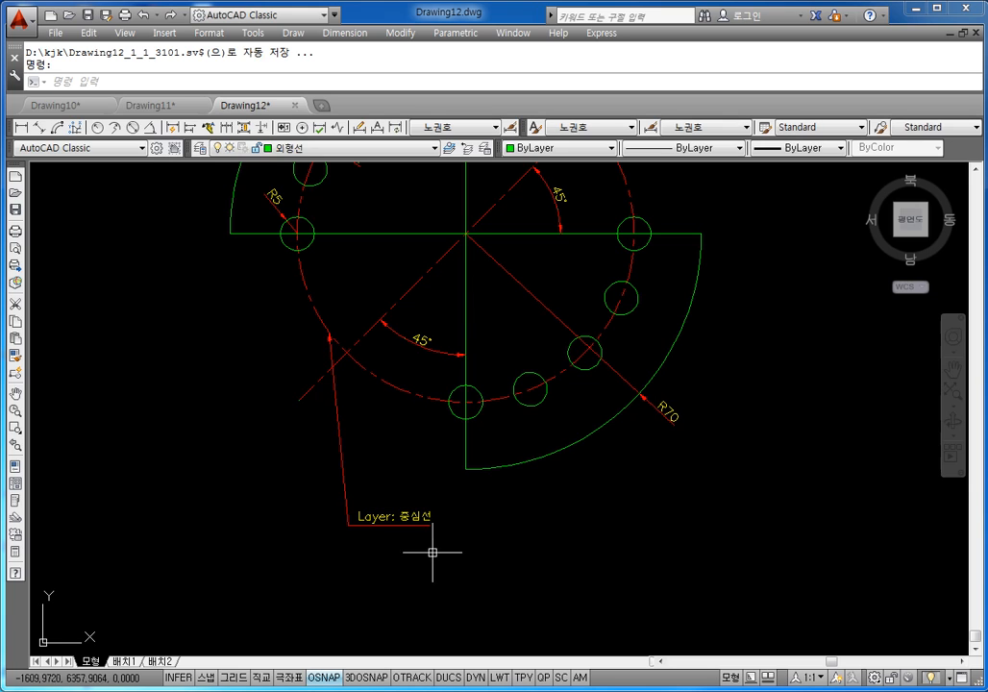
scroll(372, 527, "up", 3)
scroll(372, 527, "up", 2)
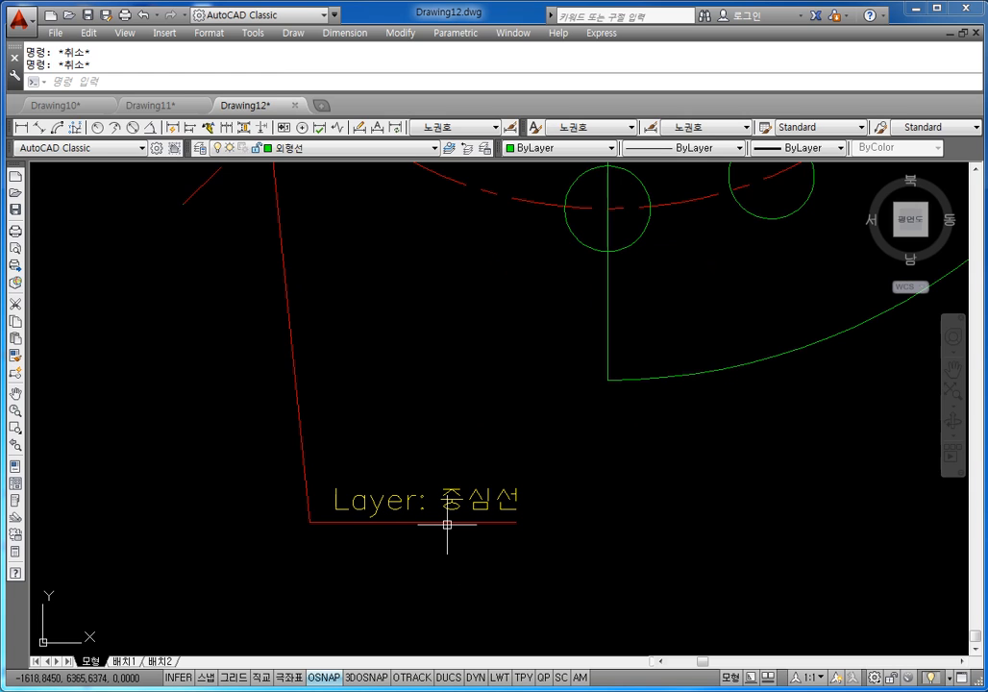
Add a second leader arrow without text from the diagonal centerline's lower end to the bend of the "Layer: 중심선" leader
scroll(359, 402, "down", 2)
scroll(289, 317, "down", 2)
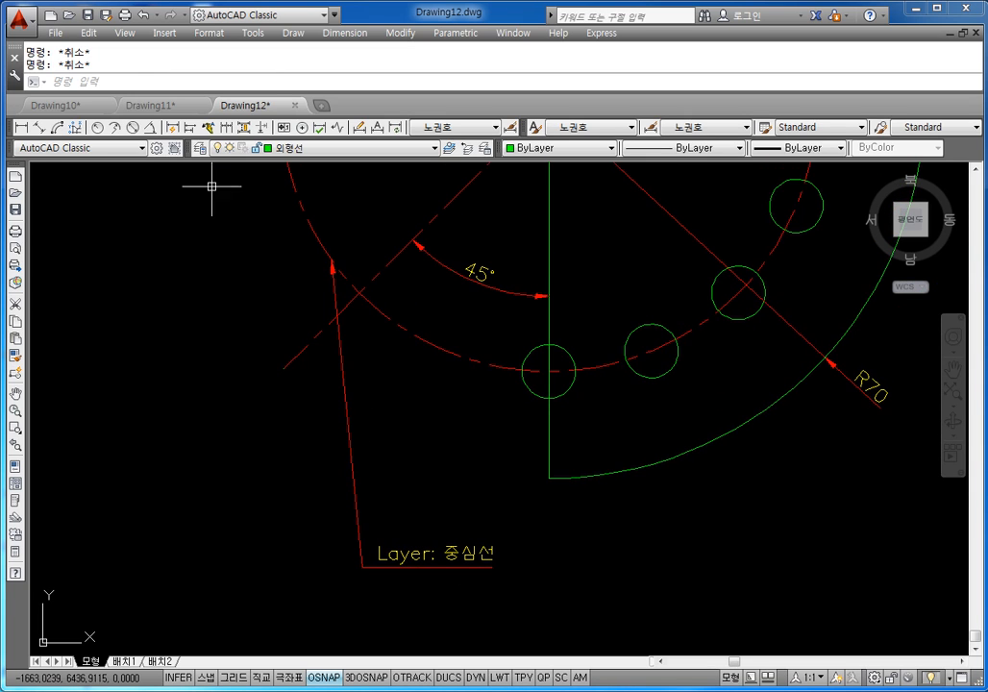
left_click(208, 127)
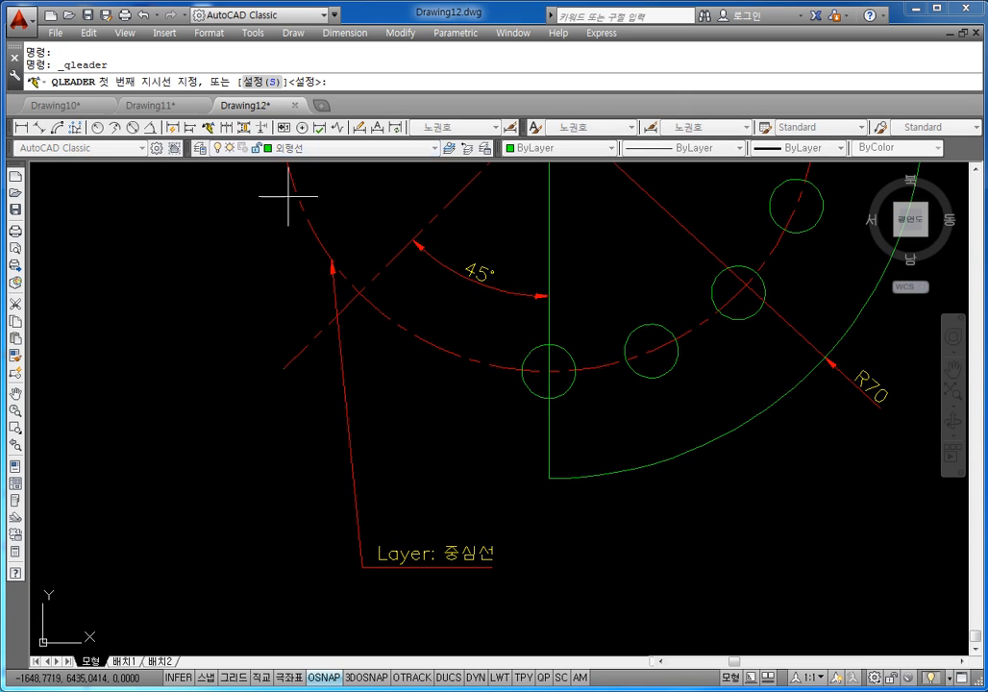
left_click(311, 342)
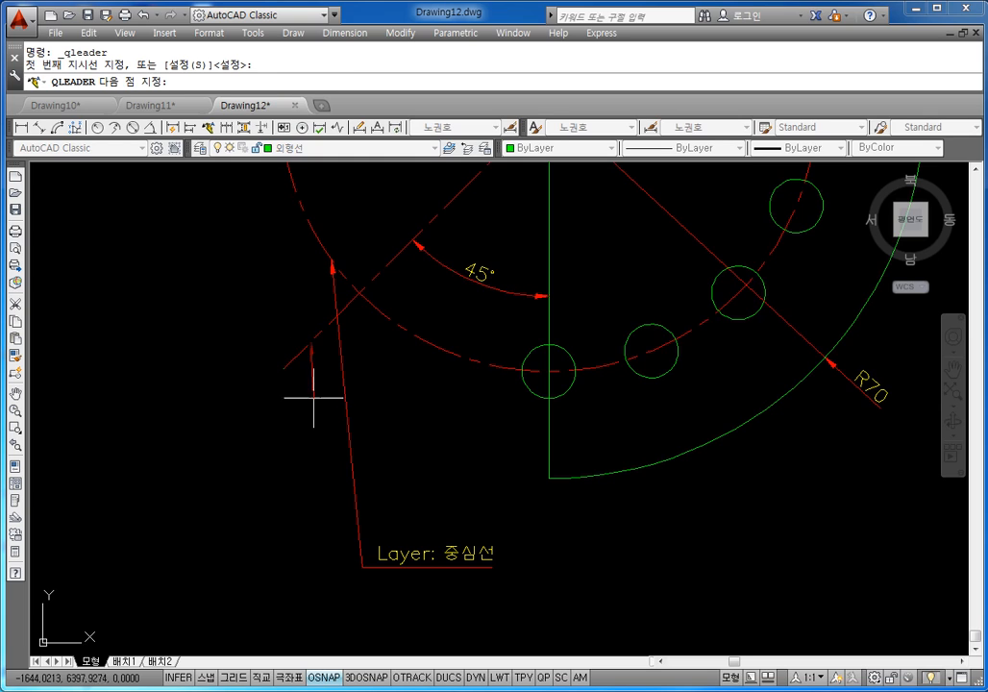
left_click(361, 568)
key("Return")
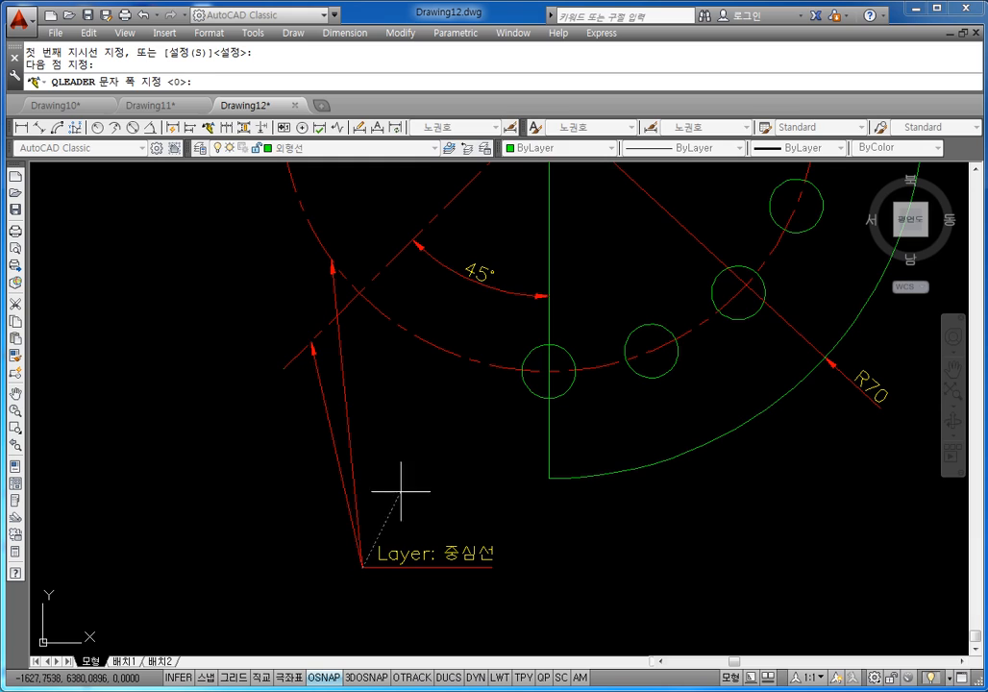
key("Escape")
key("Escape")
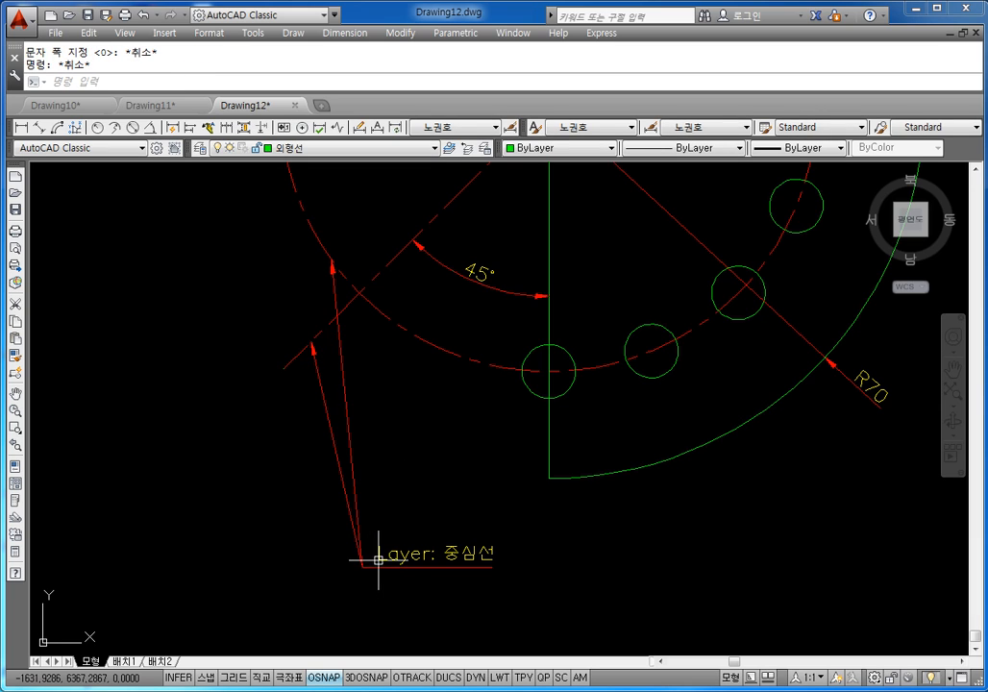
key("Escape")
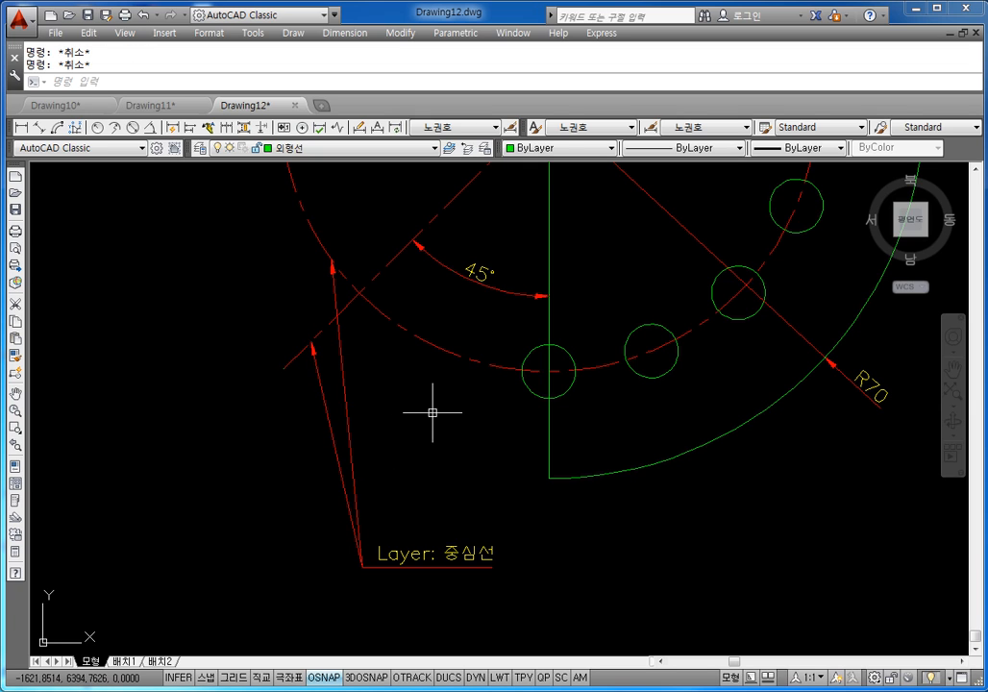
scroll(481, 406, "down", 4)
middle_click_drag(503, 370, 419, 470)
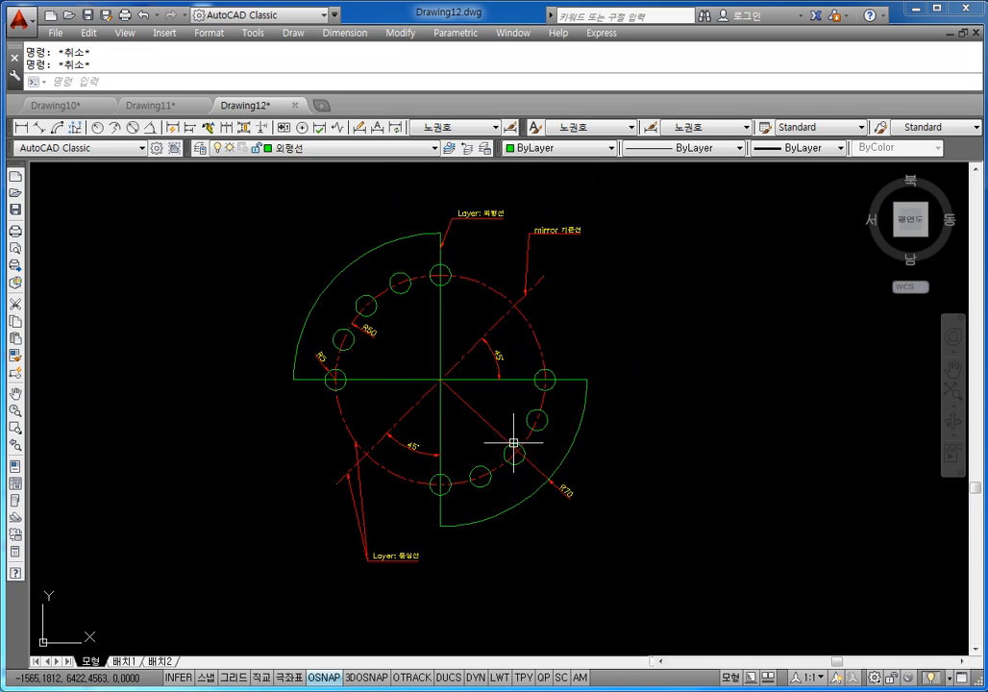